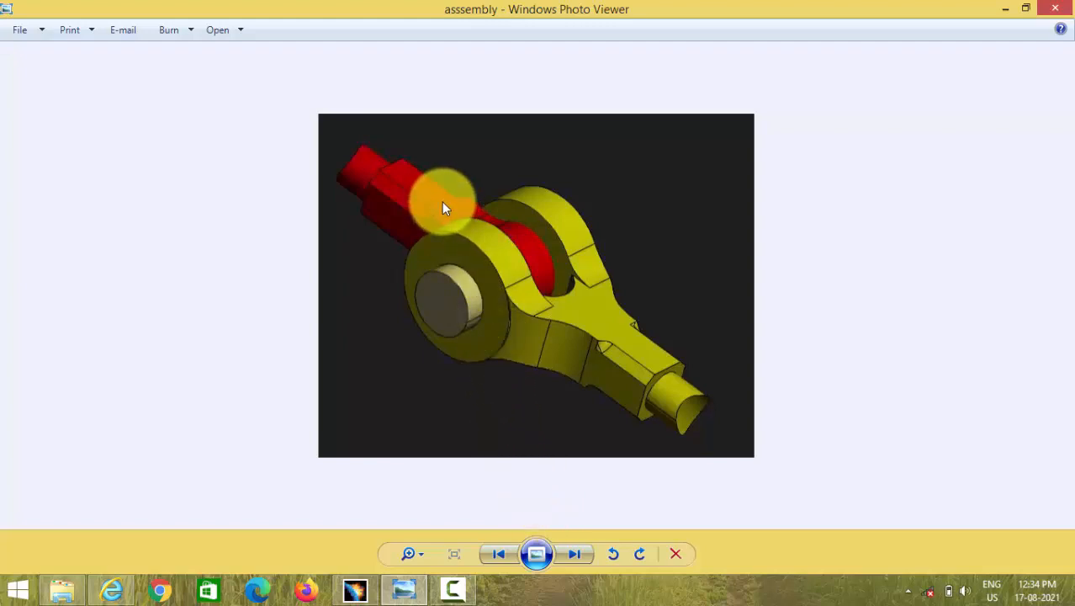
Bring up the knuckle joint drawing, and switch to CATIA V5 to start a new part in Part Design
click(581, 555)
click(581, 554)
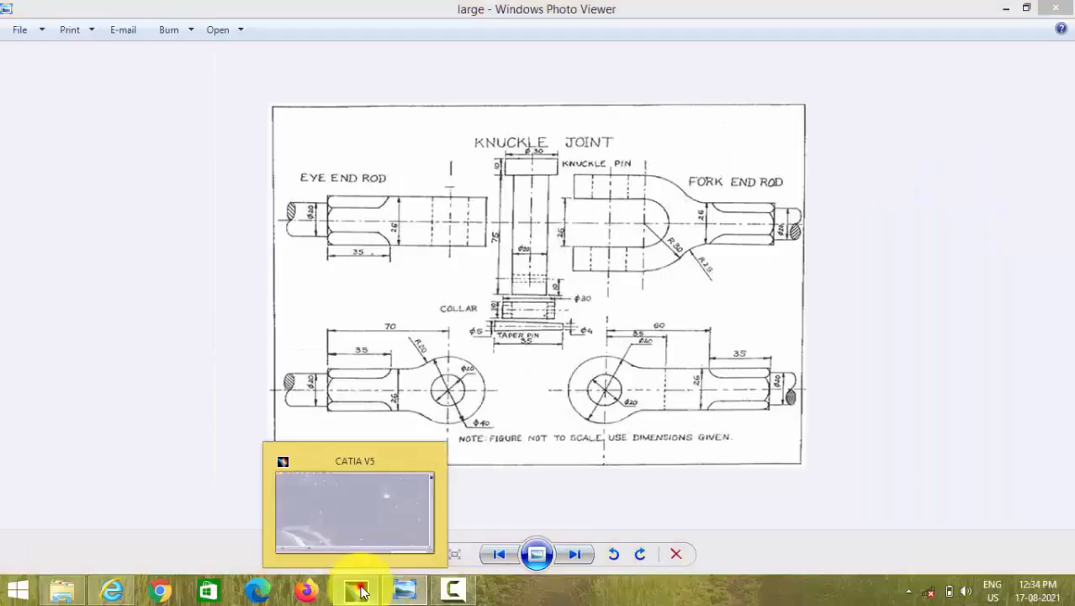
click(355, 586)
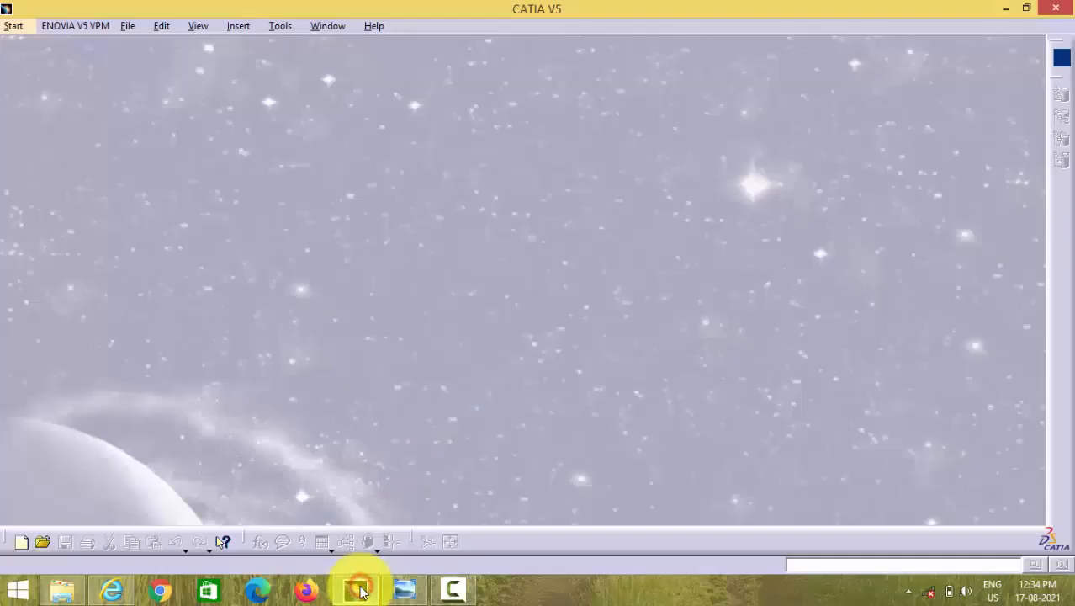
click(11, 28)
mouse_move(72, 90)
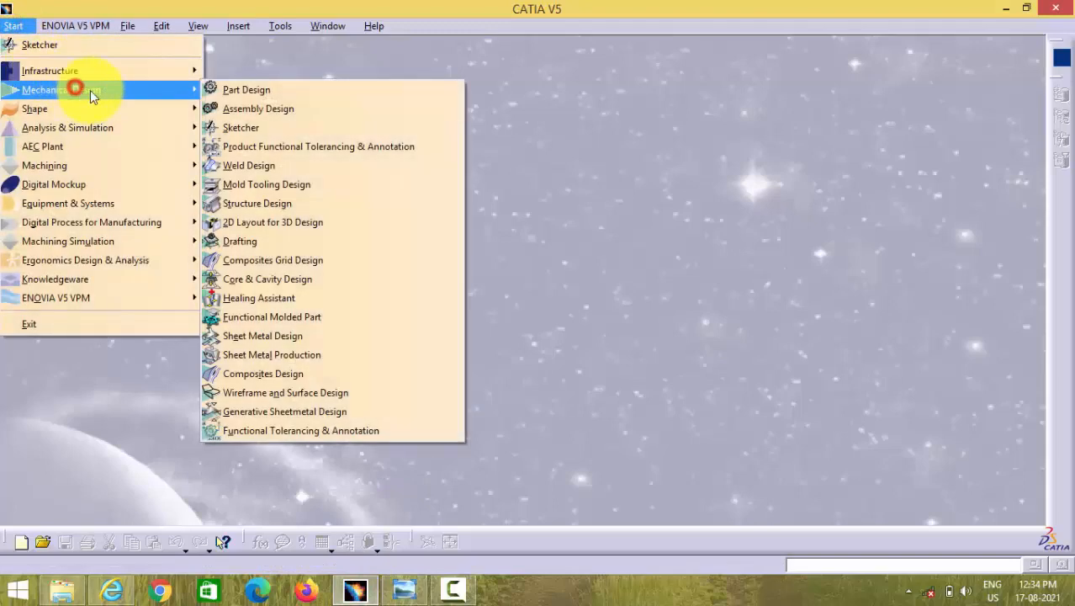
click(234, 91)
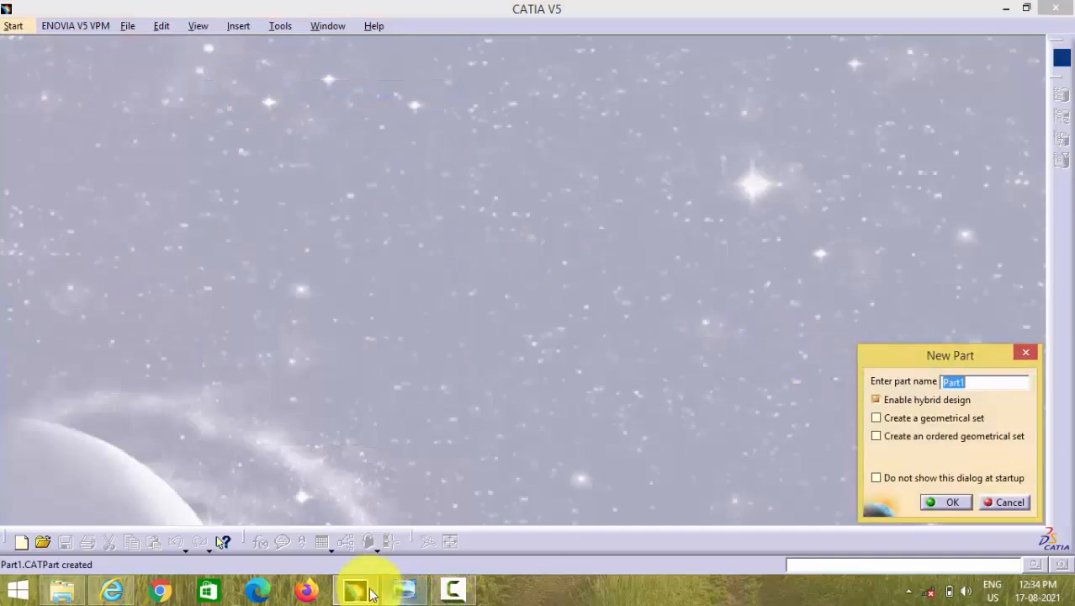
Consult the knuckle joint drawing for the component name and name the new part "fork end"
click(407, 587)
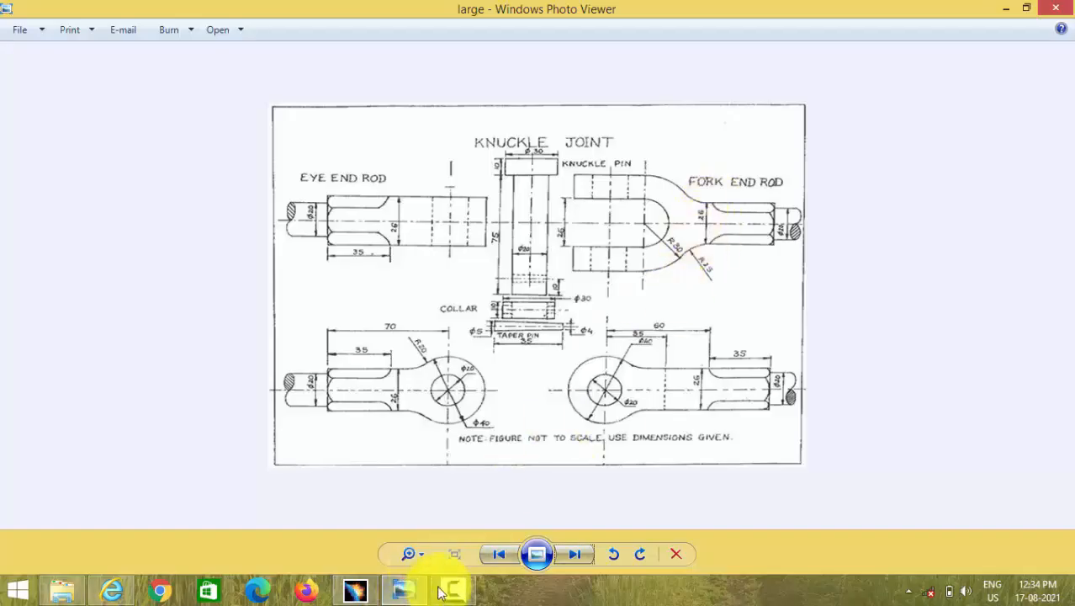
click(354, 591)
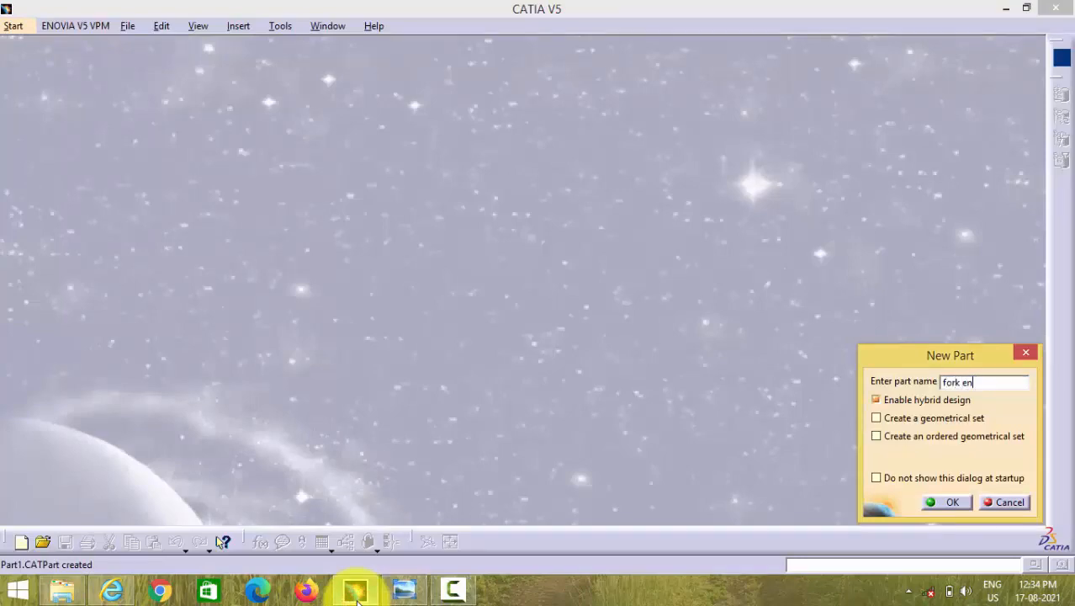
click(356, 592)
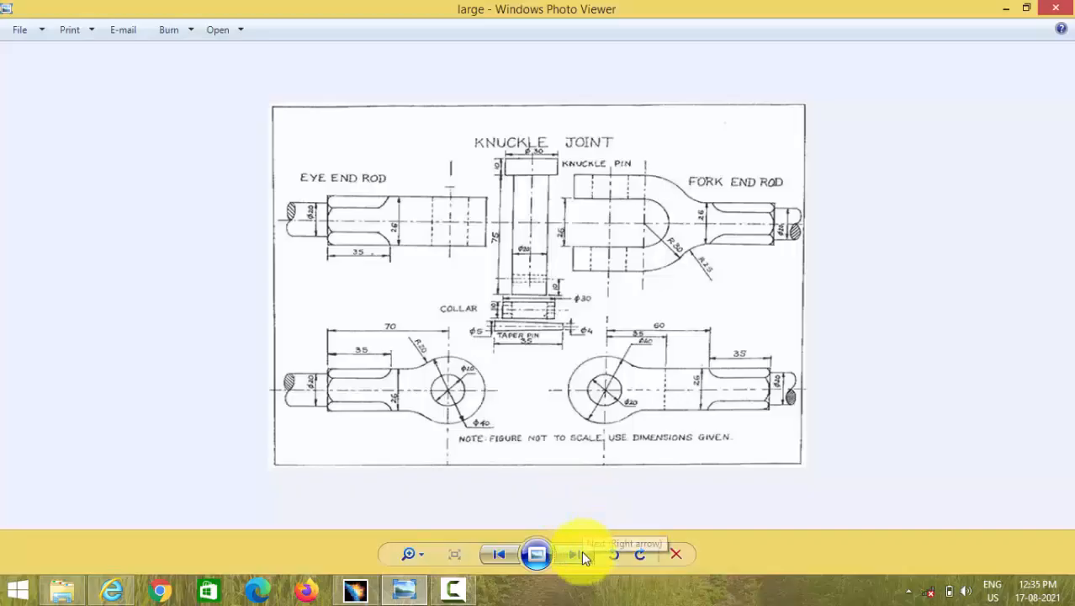
Review the fork end reference image and the dimensioned knuckle joint drawing in the photo viewer
click(581, 553)
click(579, 552)
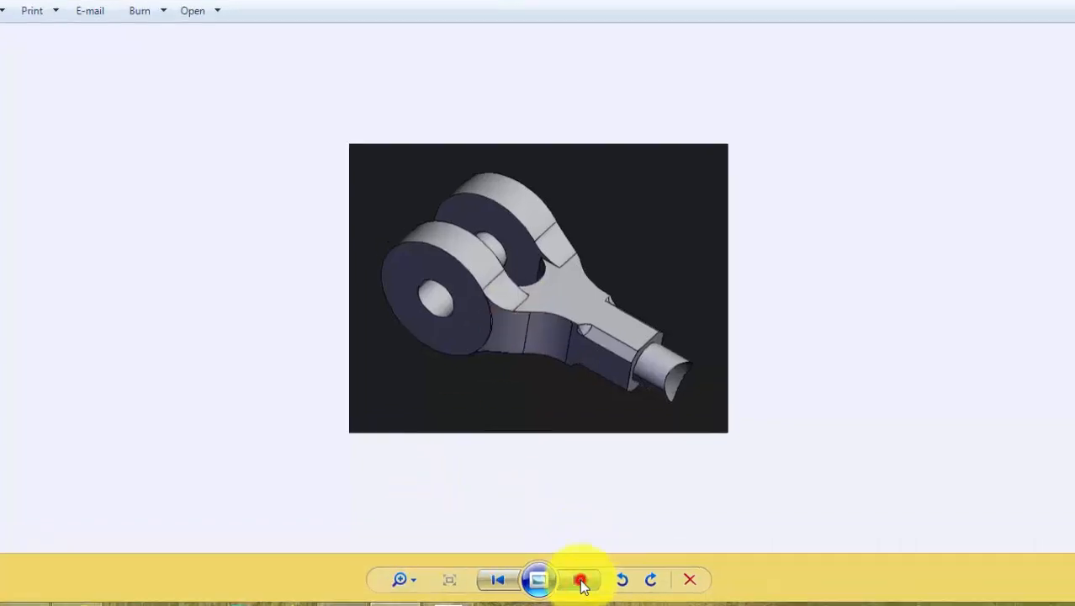
click(582, 584)
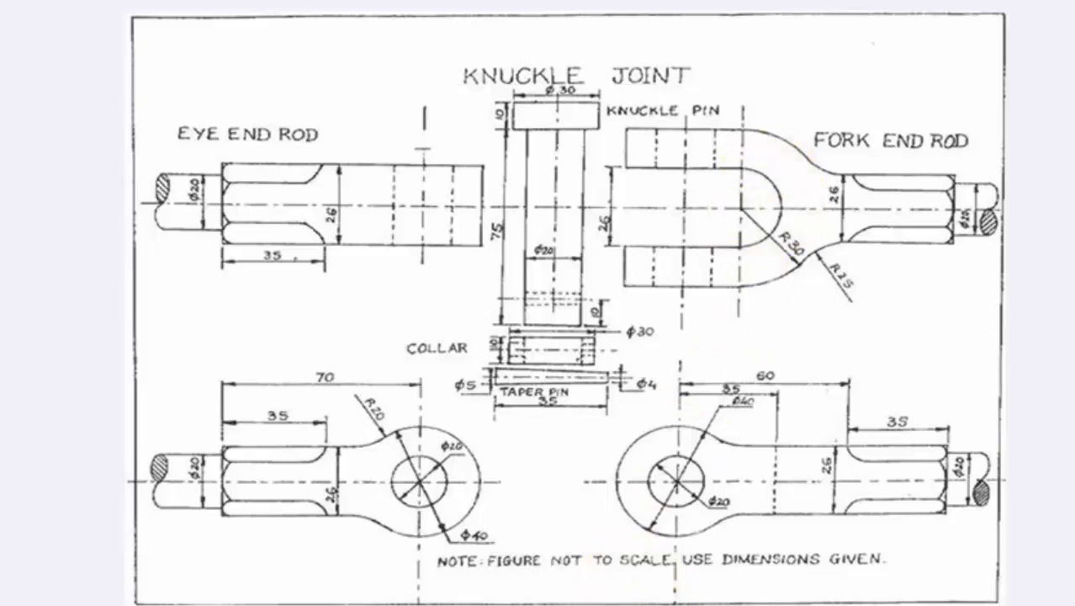
Switch back to CATIA V5 and open a sketch on the xy plane of the fork end part
mouse_move(347, 605)
click(355, 590)
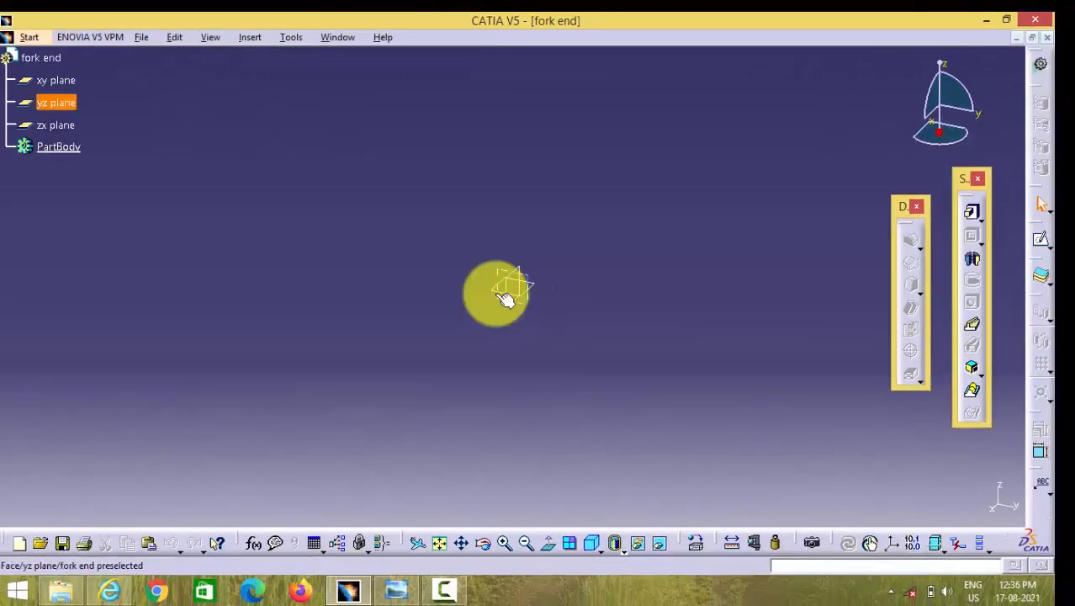
click(492, 287)
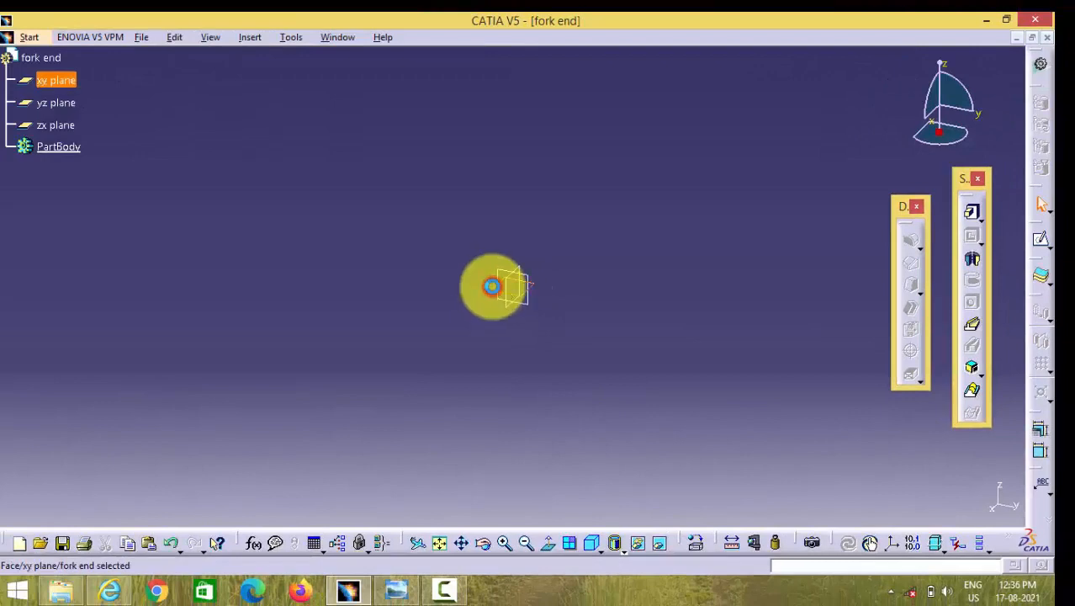
click(1038, 241)
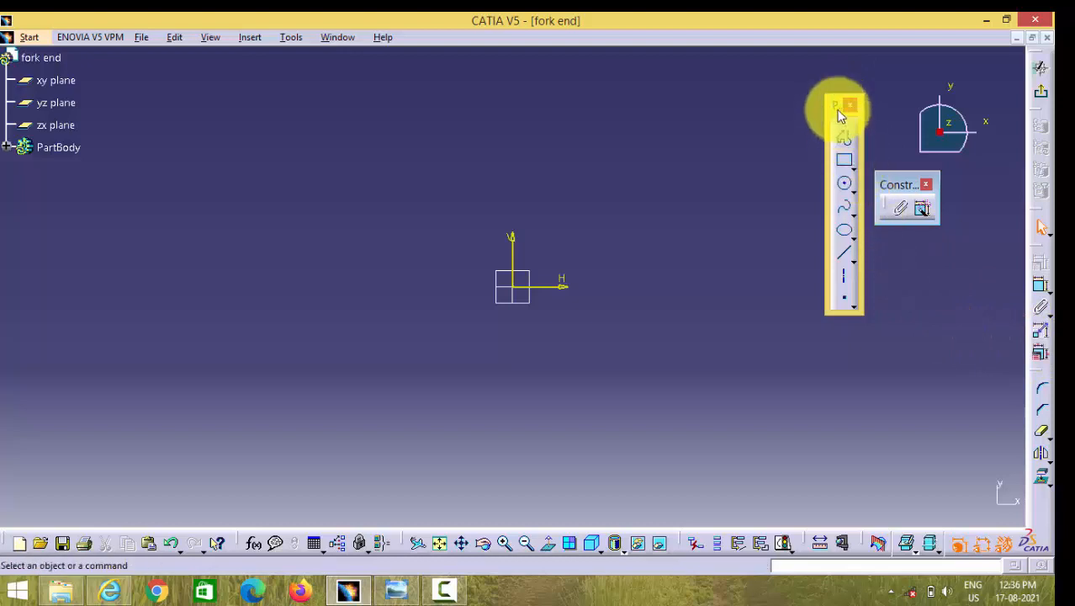
Close the floating geometric constraint palette and float the dimensional constraint palette just below the Profile tools
click(844, 159)
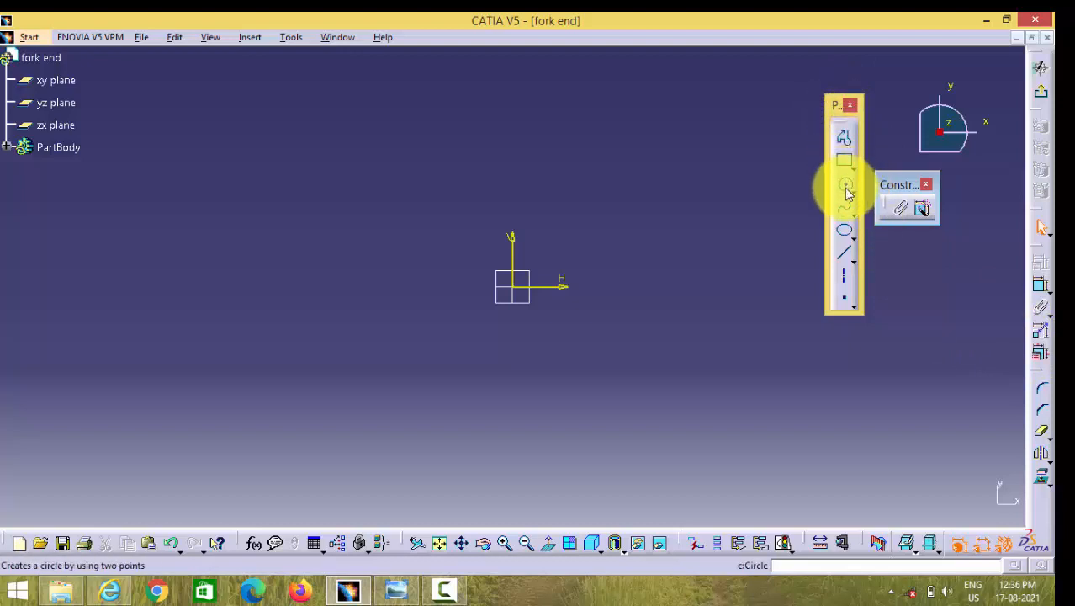
click(926, 184)
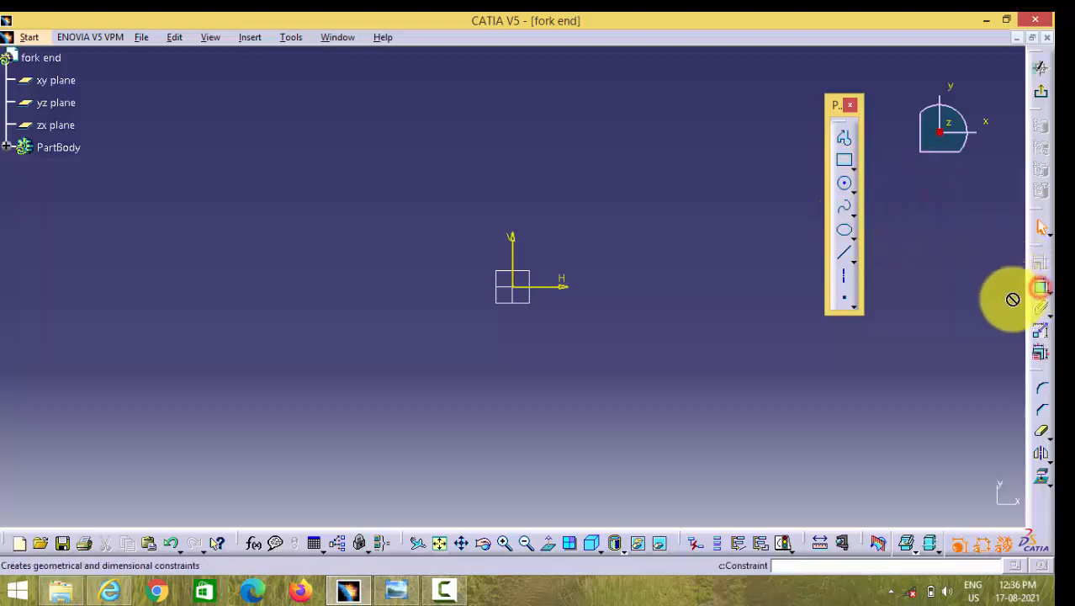
click(1041, 307)
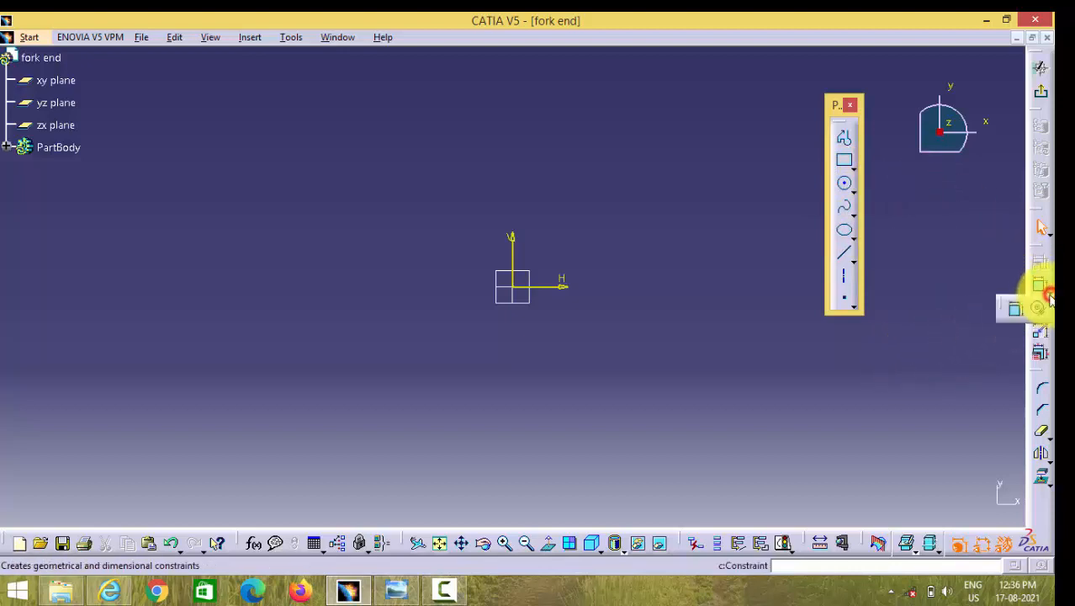
drag(998, 311, 835, 347)
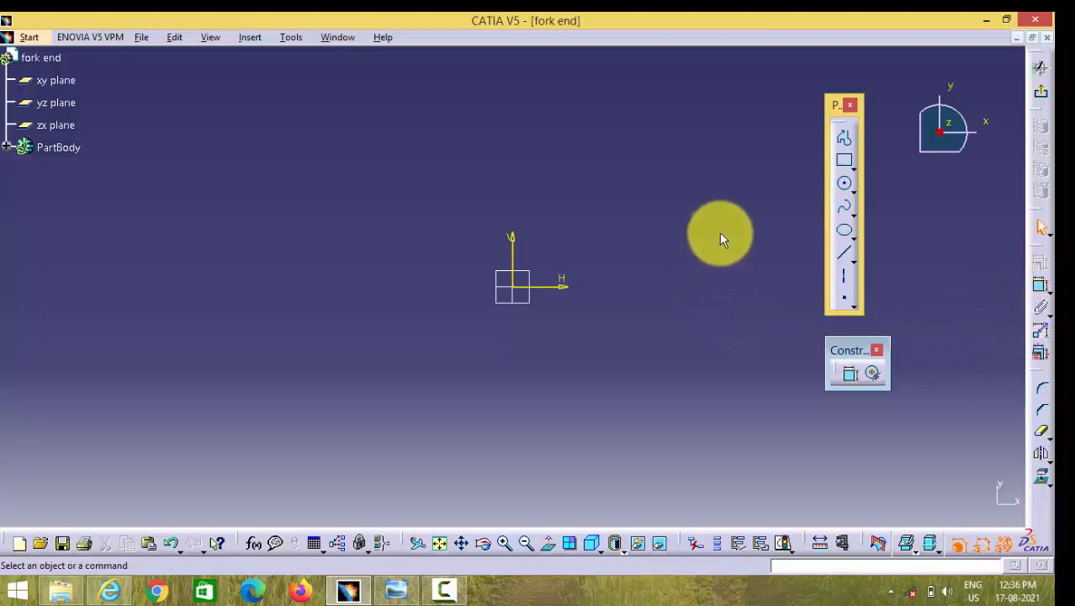
Sketch two concentric circles centred on the origin, with radii of about 26 mm and about 47 mm
click(845, 185)
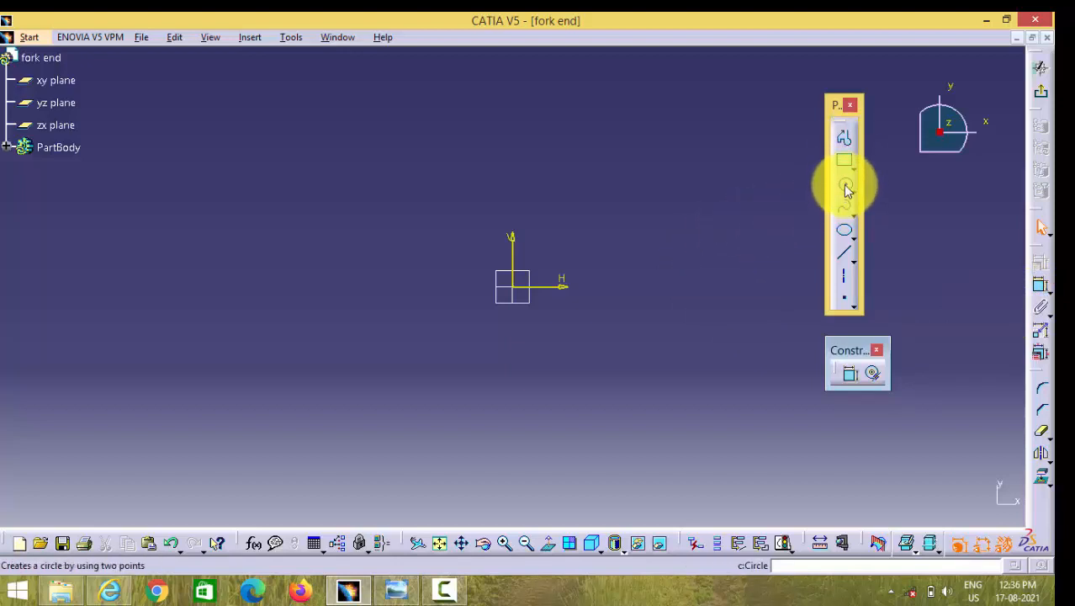
click(514, 287)
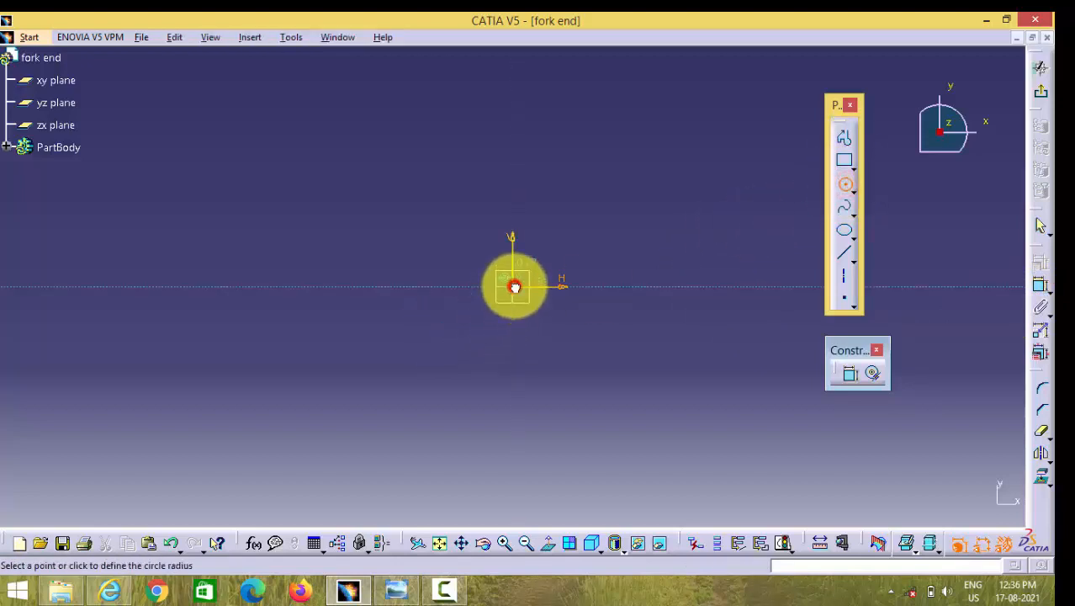
click(475, 327)
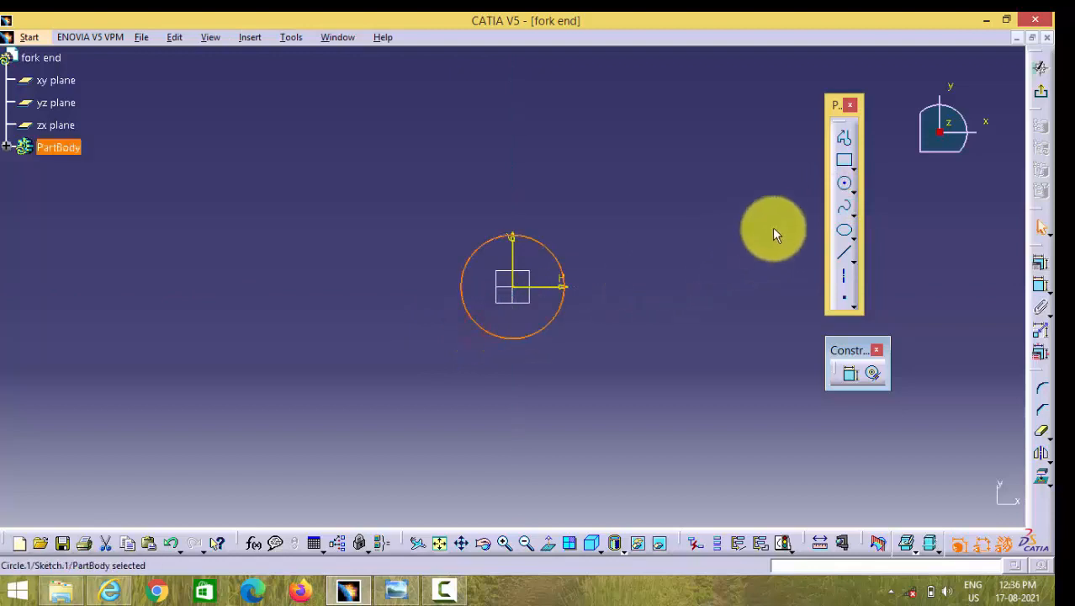
click(845, 183)
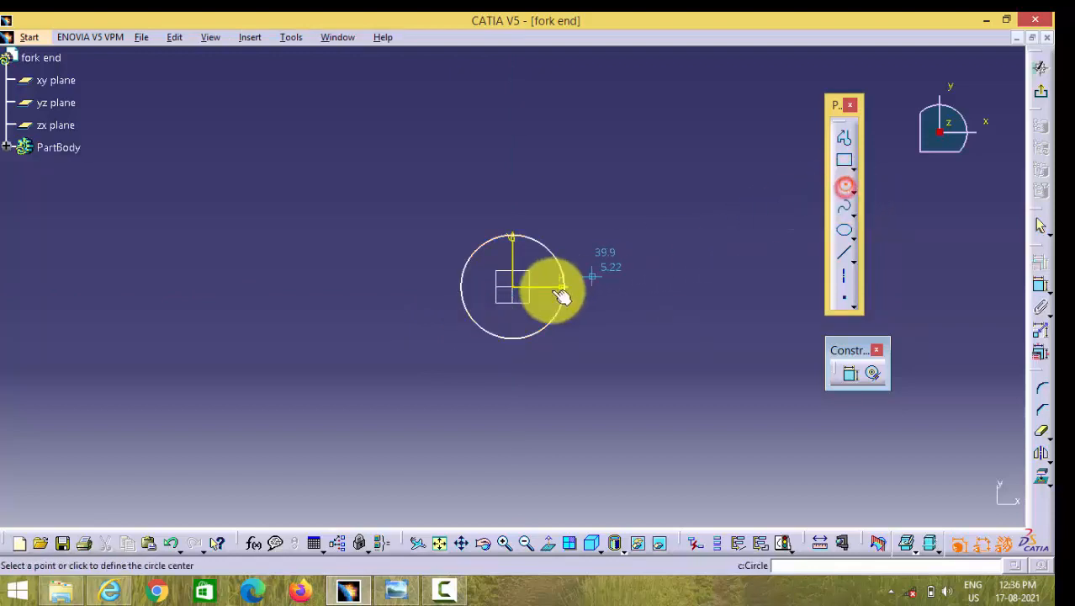
click(513, 287)
click(436, 342)
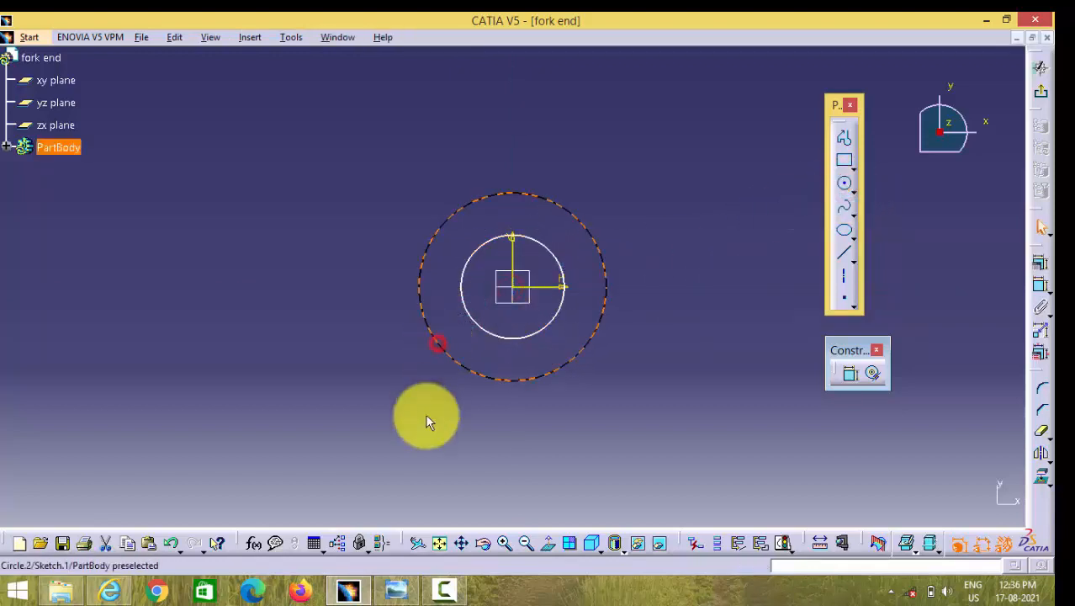
Check the fork gap in the drawing, and dimension the inner circle as a radius of 13 mm
click(398, 588)
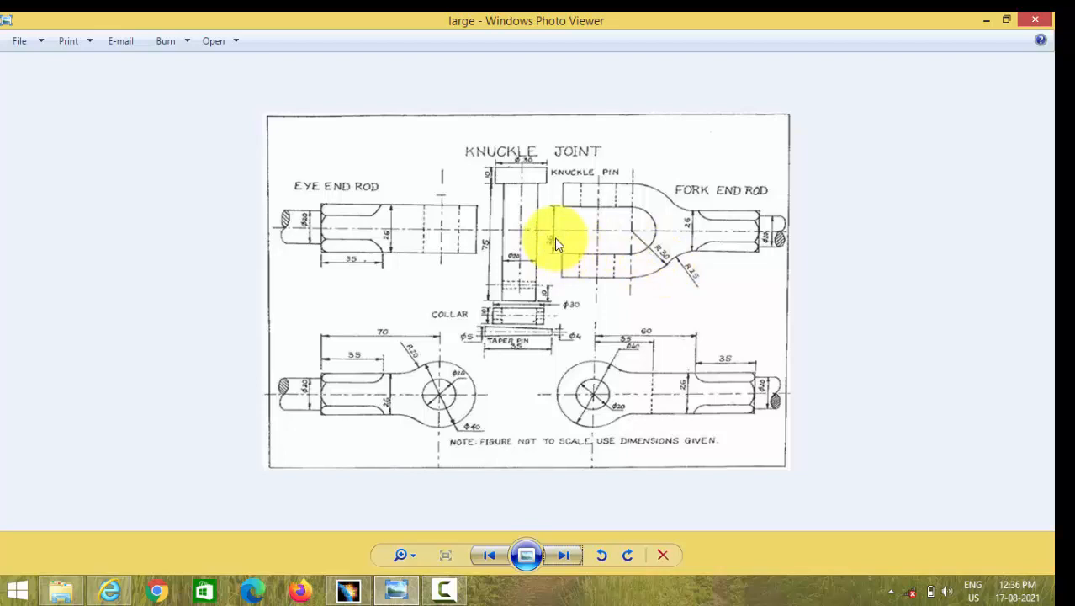
key(alt+Tab)
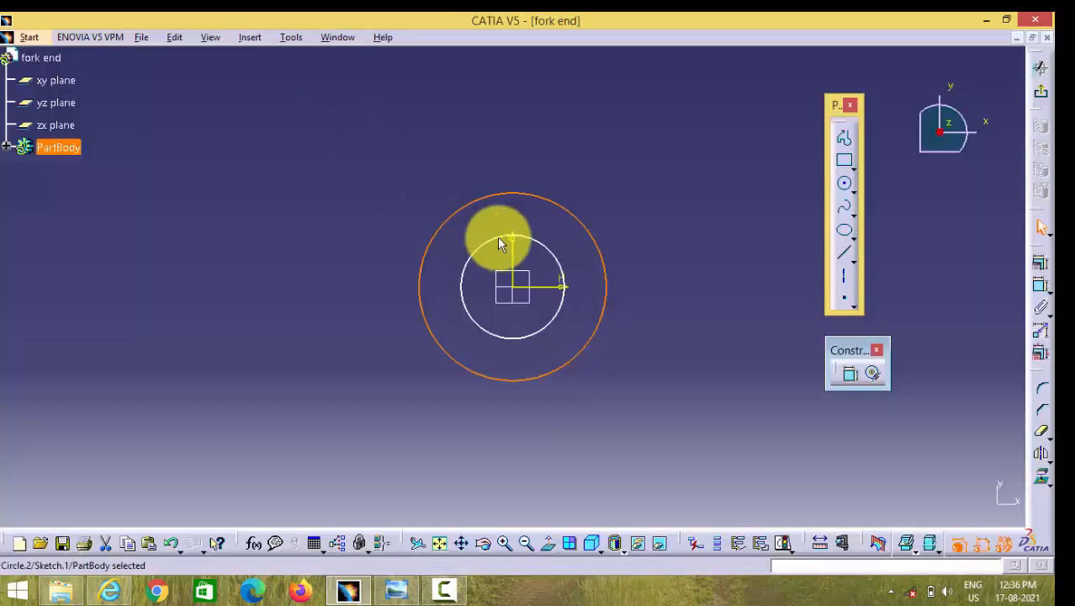
click(557, 258)
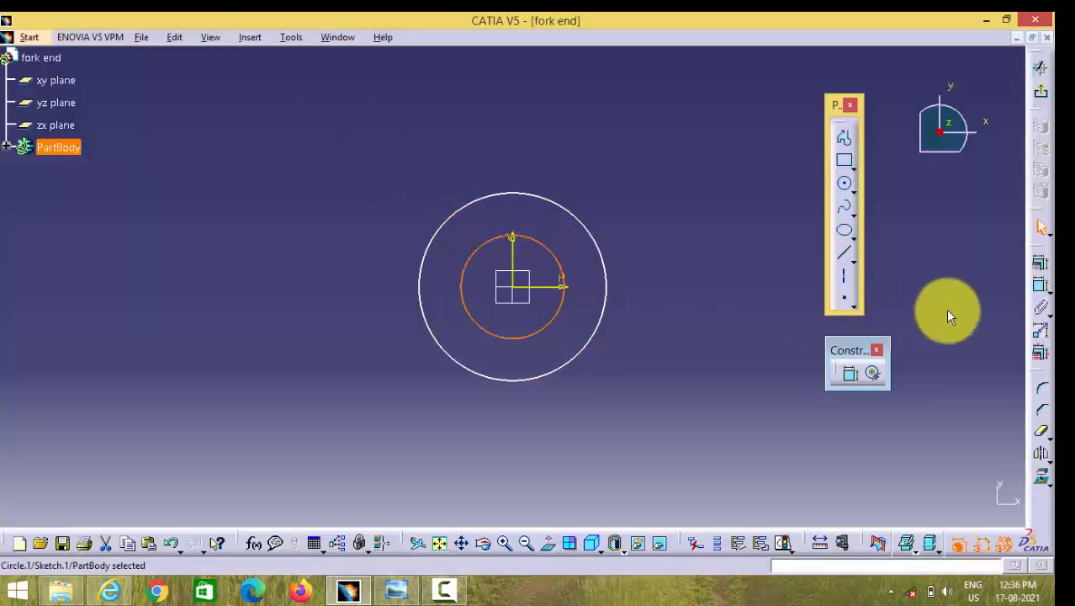
click(1041, 285)
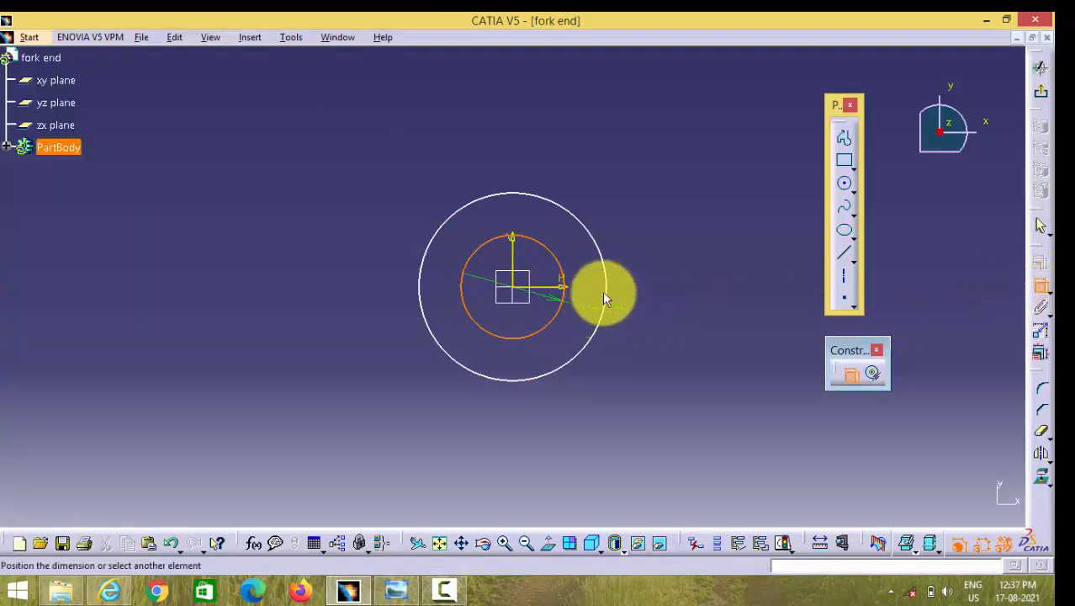
click(621, 191)
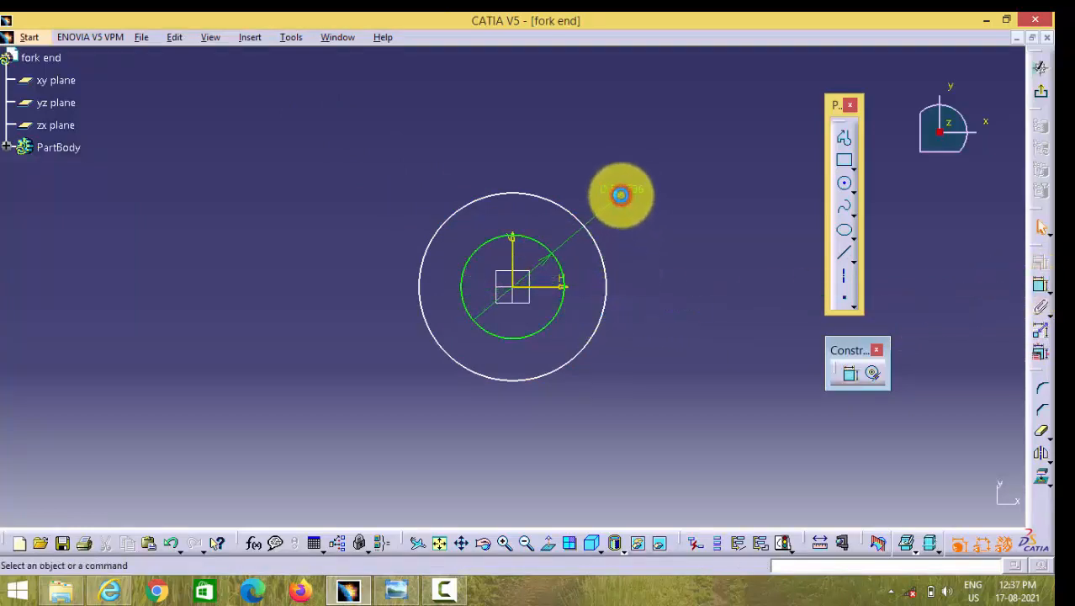
double_click(621, 188)
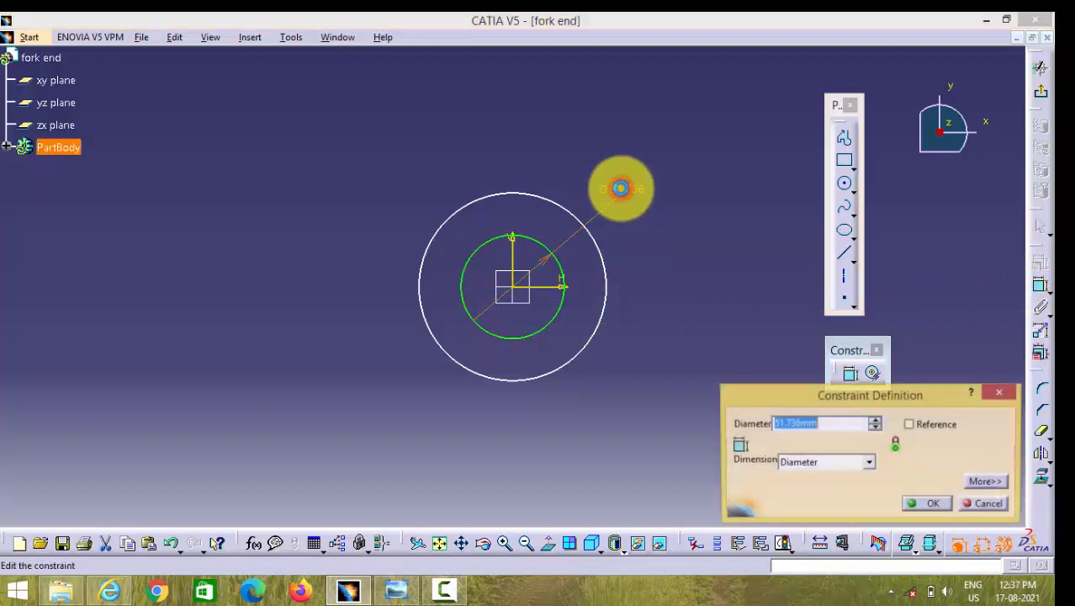
click(866, 462)
click(841, 478)
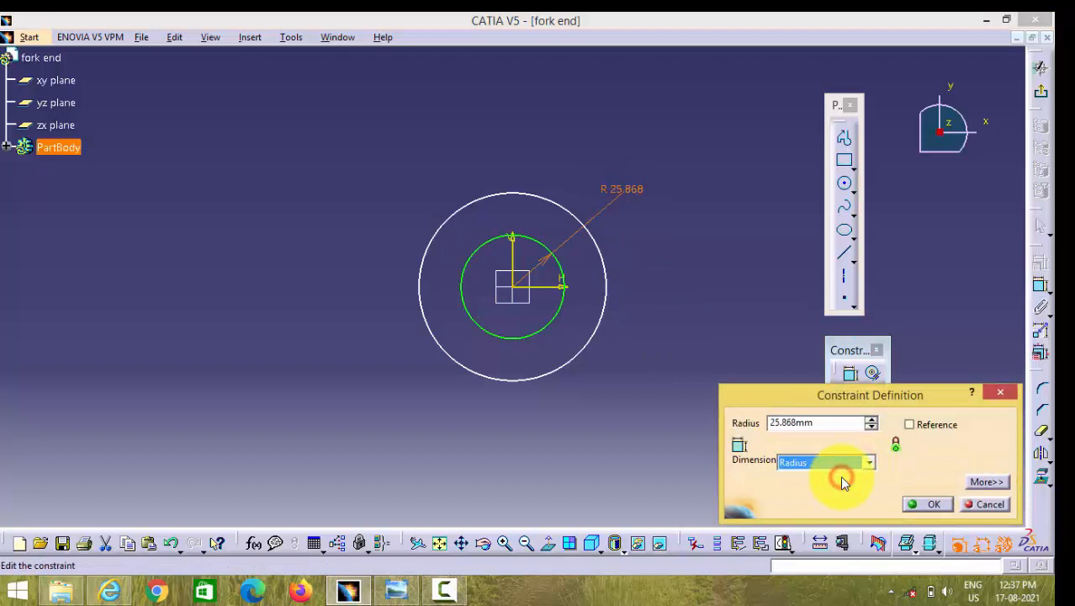
click(827, 422)
text(13)
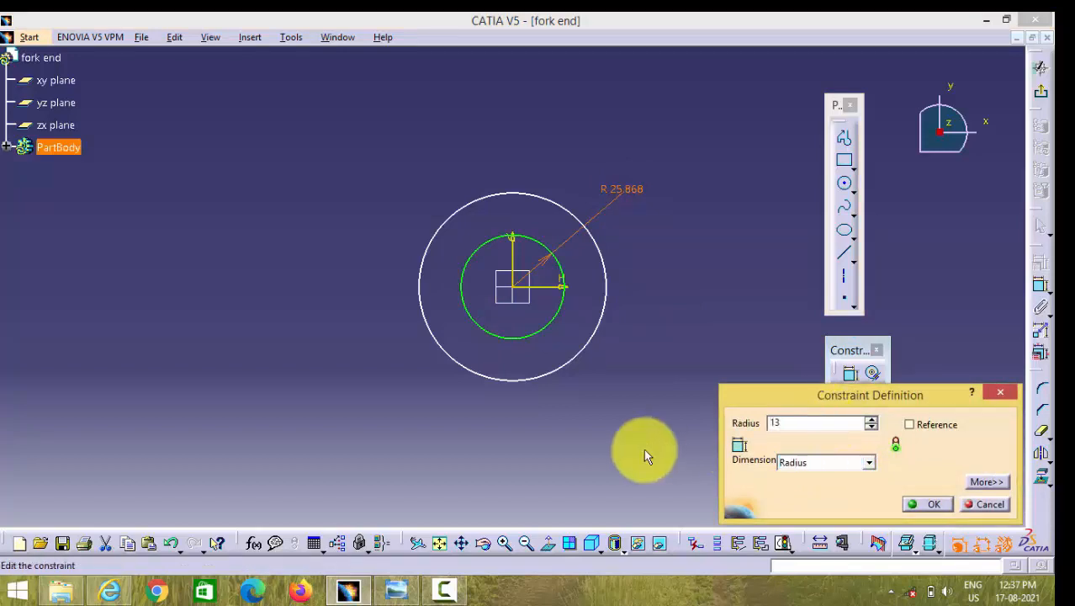
key(Return)
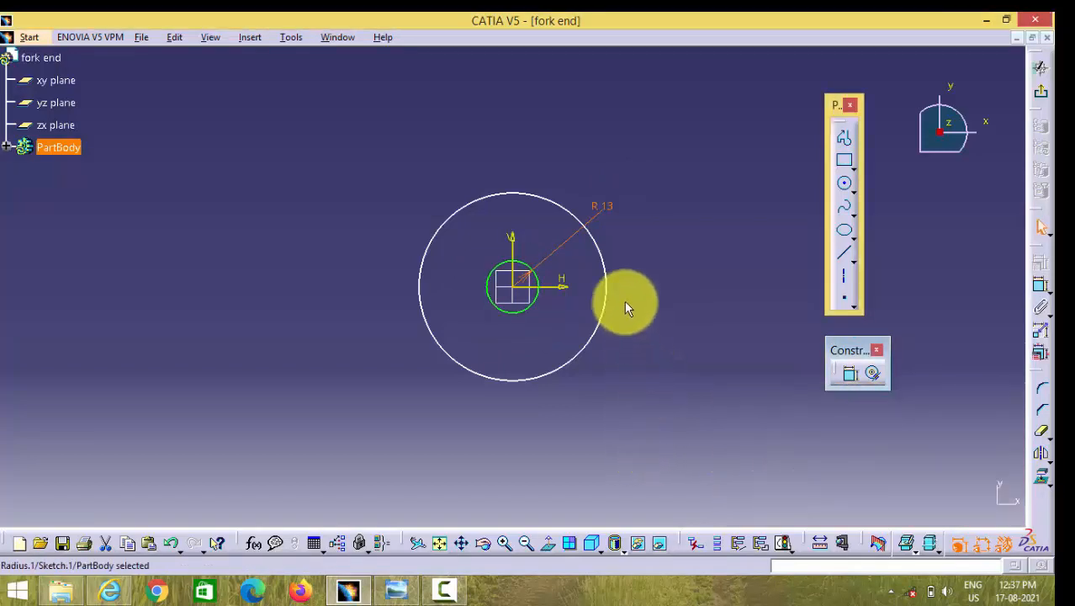
Constrain the outer circle to a radius of 30 mm, check the drawing and return to the CATIA V5 sketch
click(606, 288)
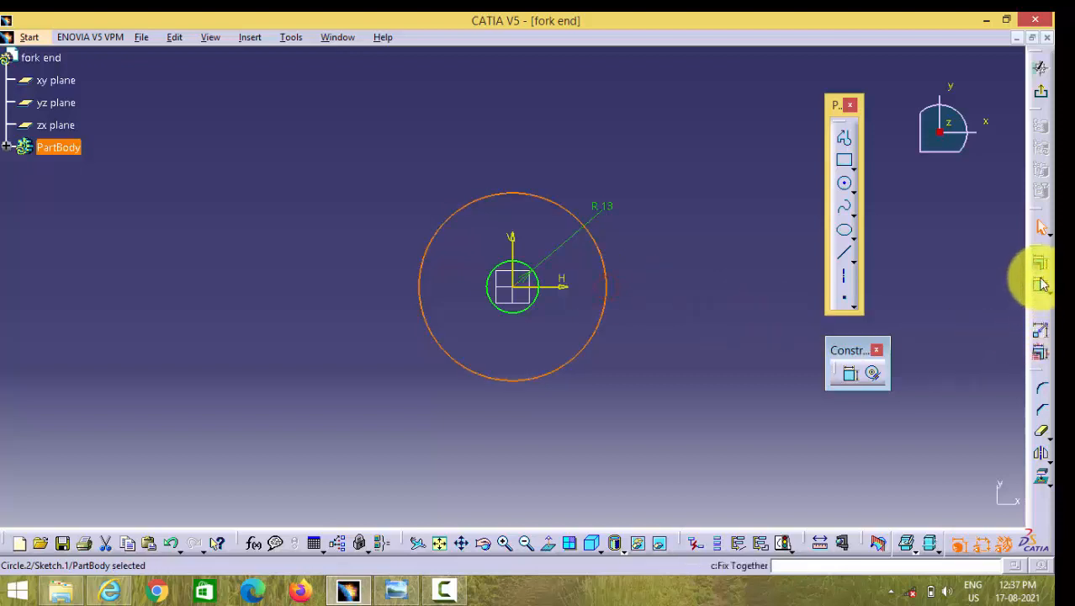
click(1042, 288)
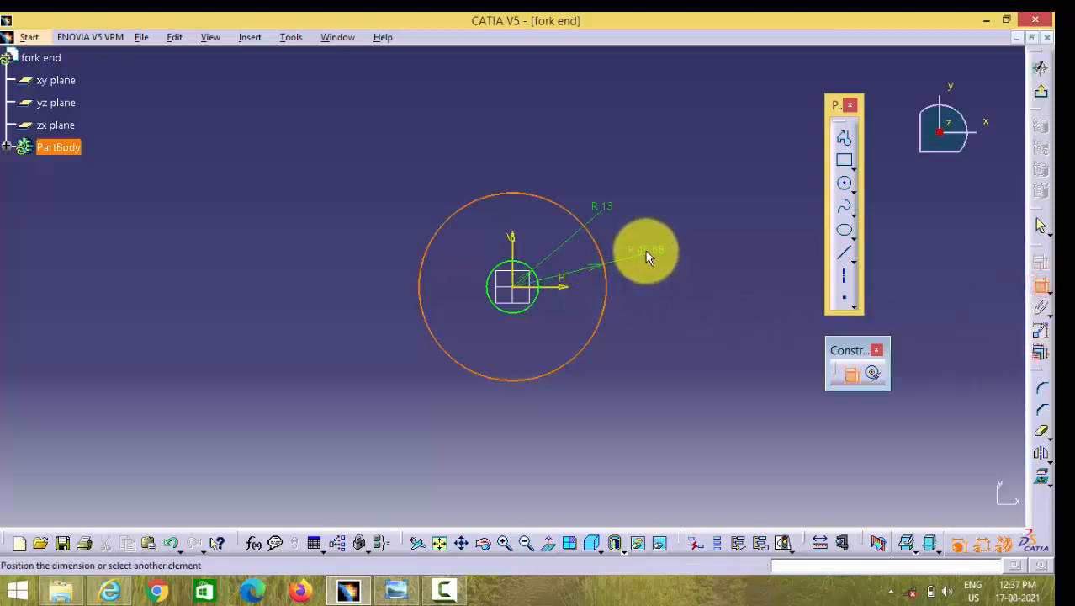
click(648, 248)
double_click(648, 246)
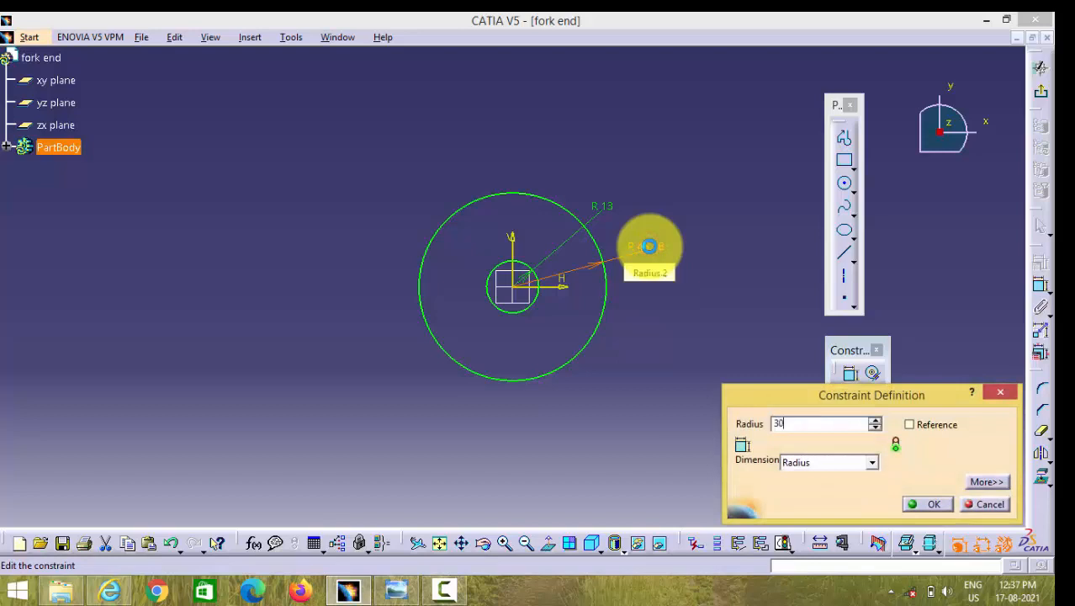
key(Return)
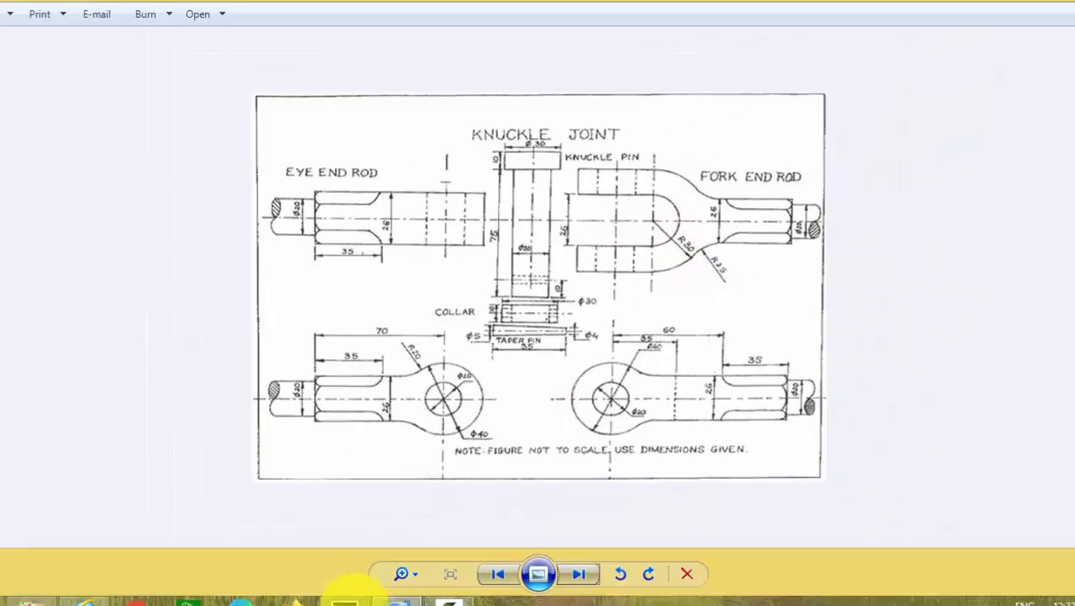
click(355, 589)
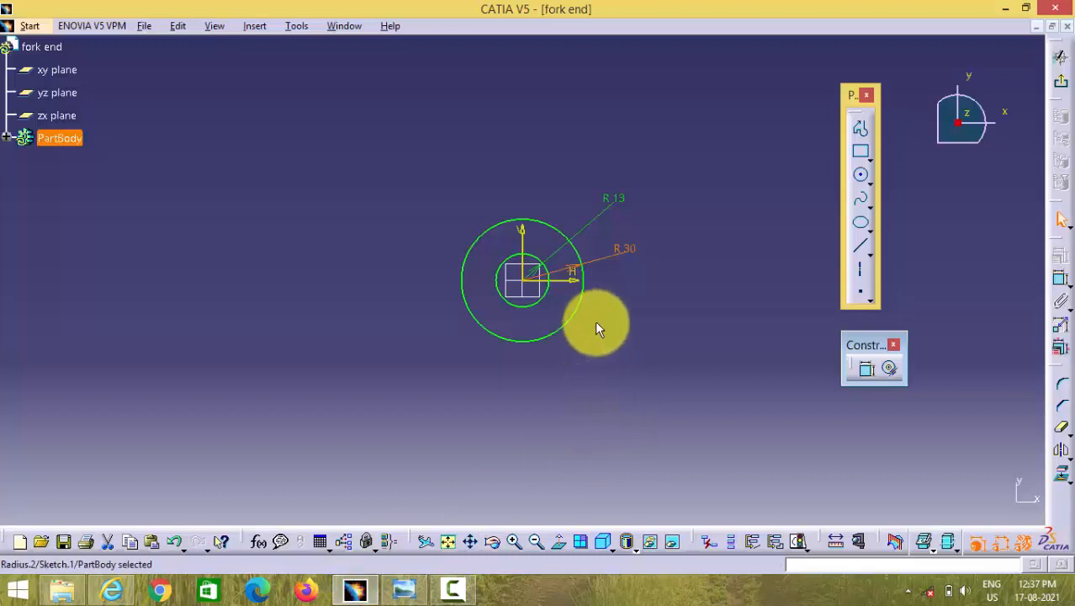
Sketch a rectangle about 74 mm long from the inner circle's topmost point leftward past the outer circle, matching the inner circle's height
click(860, 151)
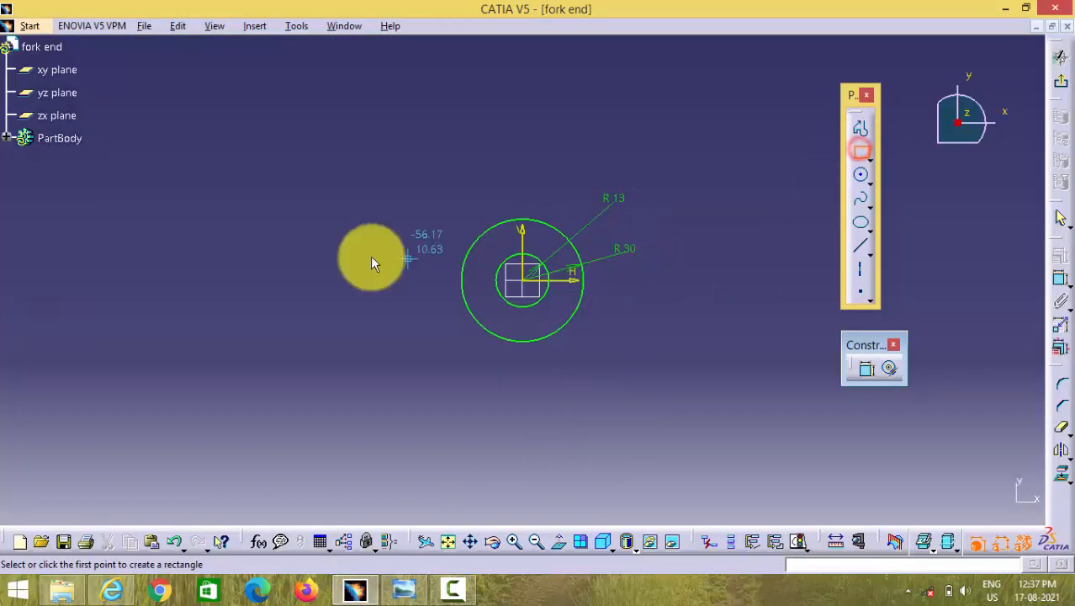
click(523, 253)
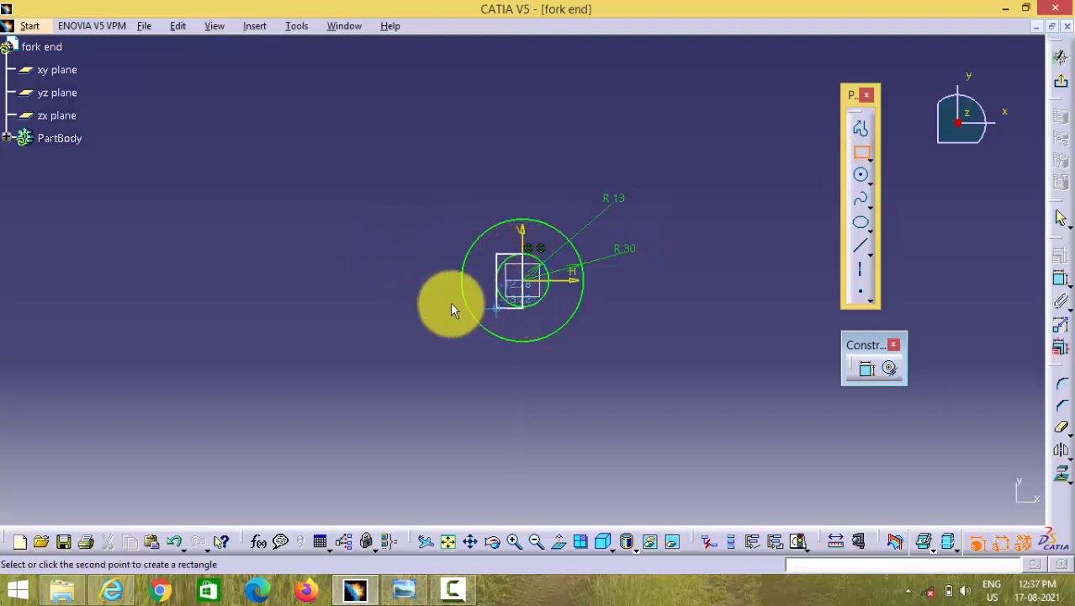
click(371, 306)
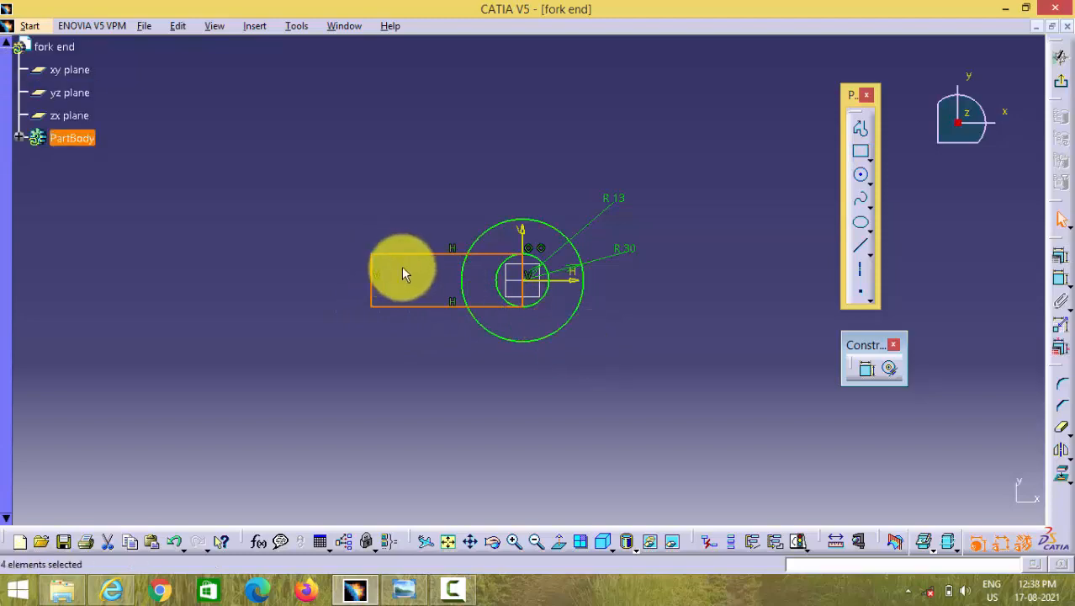
Apply a tangency constraint between the rectangle's lower edge and the inner circle
click(492, 306)
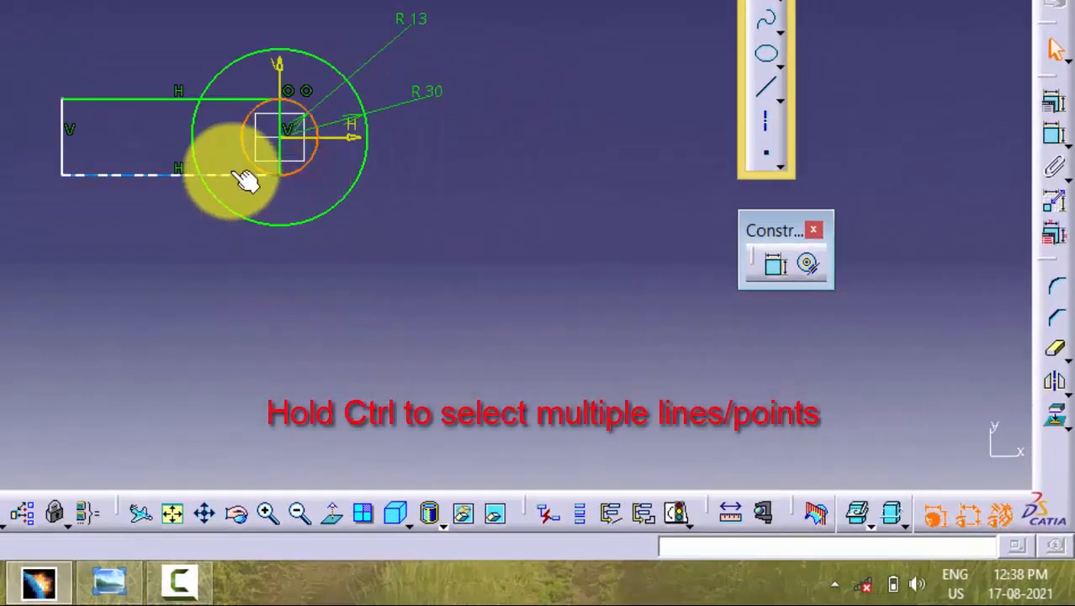
ctrl+click(488, 306)
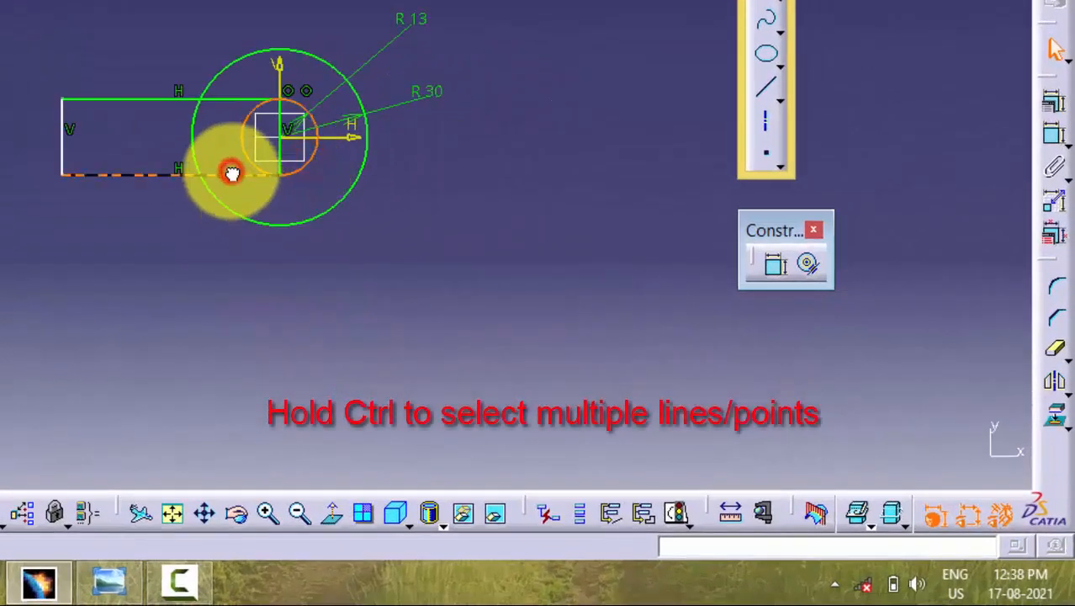
click(1053, 101)
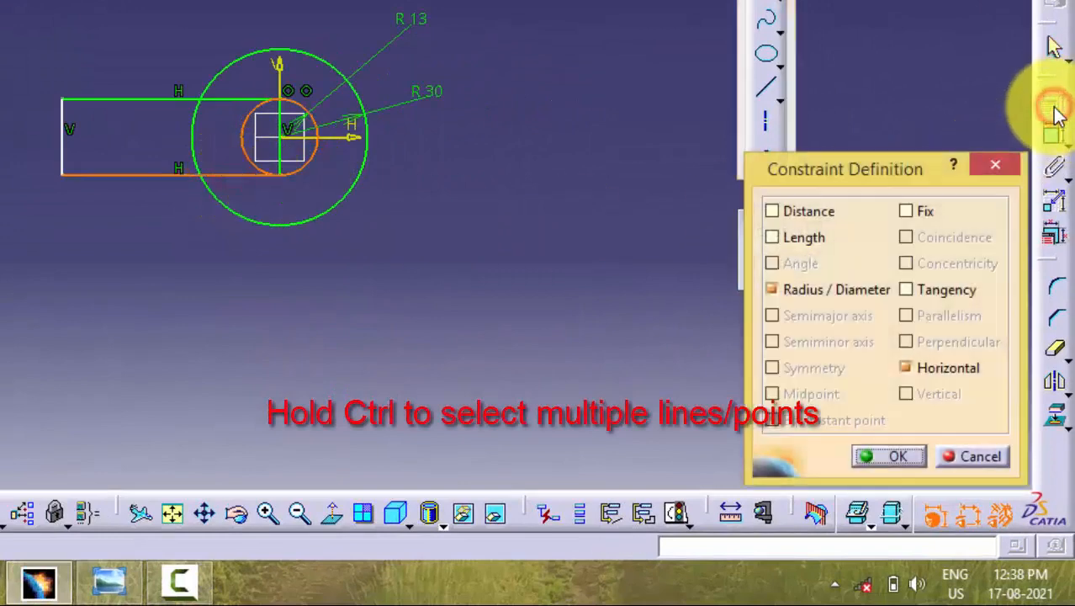
click(907, 290)
click(889, 460)
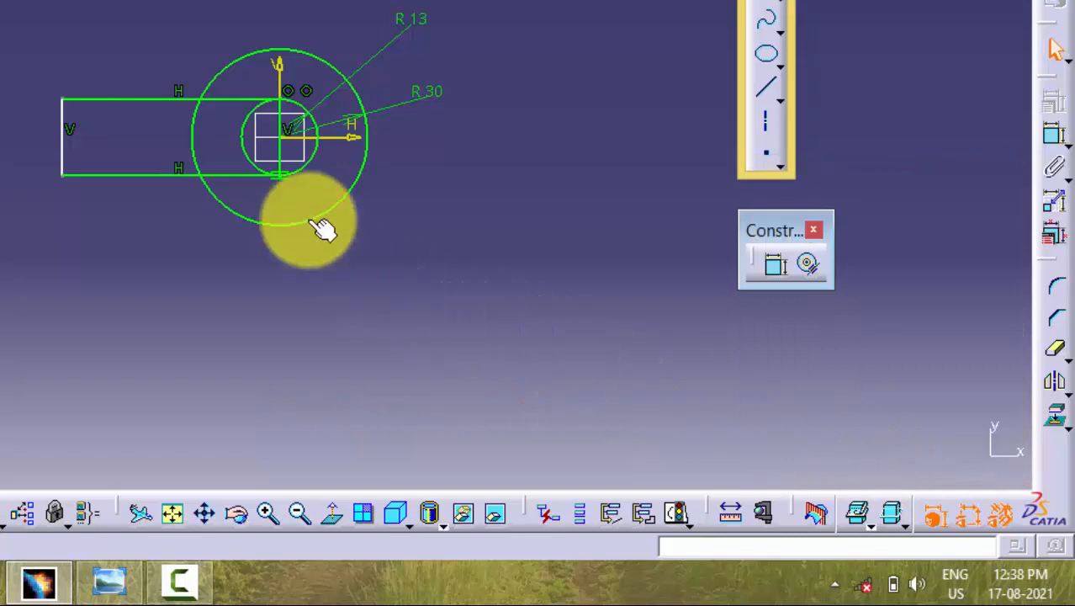
Apply a tangency constraint between the rectangle's upper edge and the inner circle
click(221, 99)
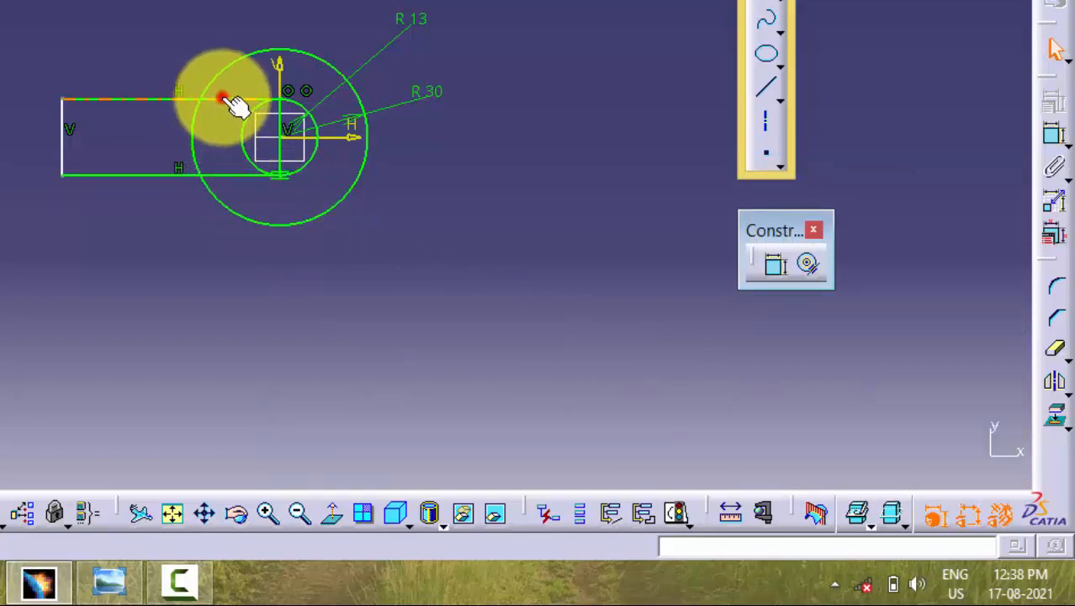
ctrl+click(298, 107)
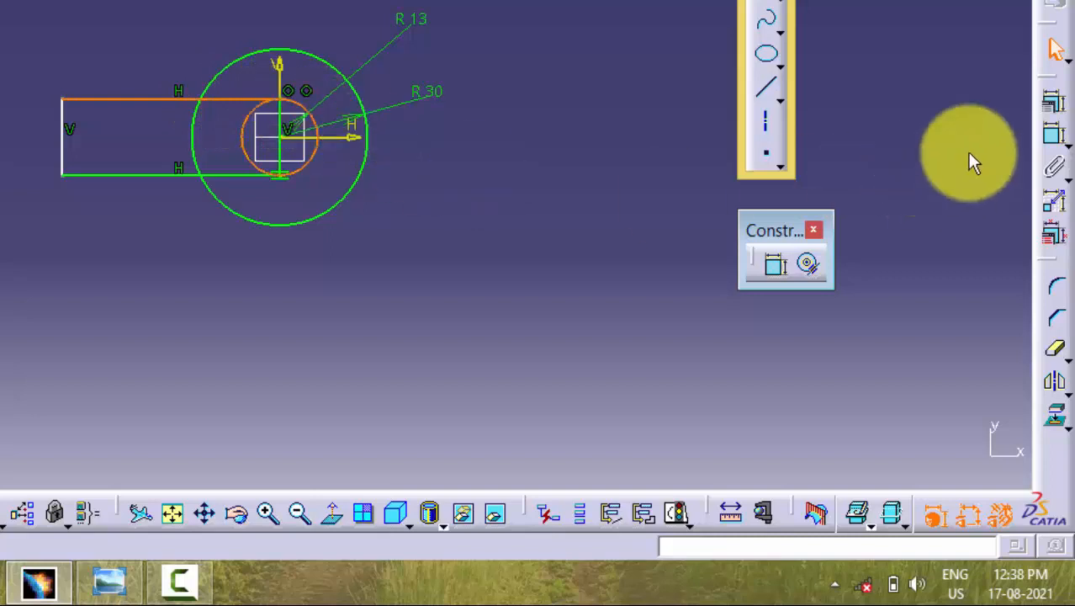
click(1057, 102)
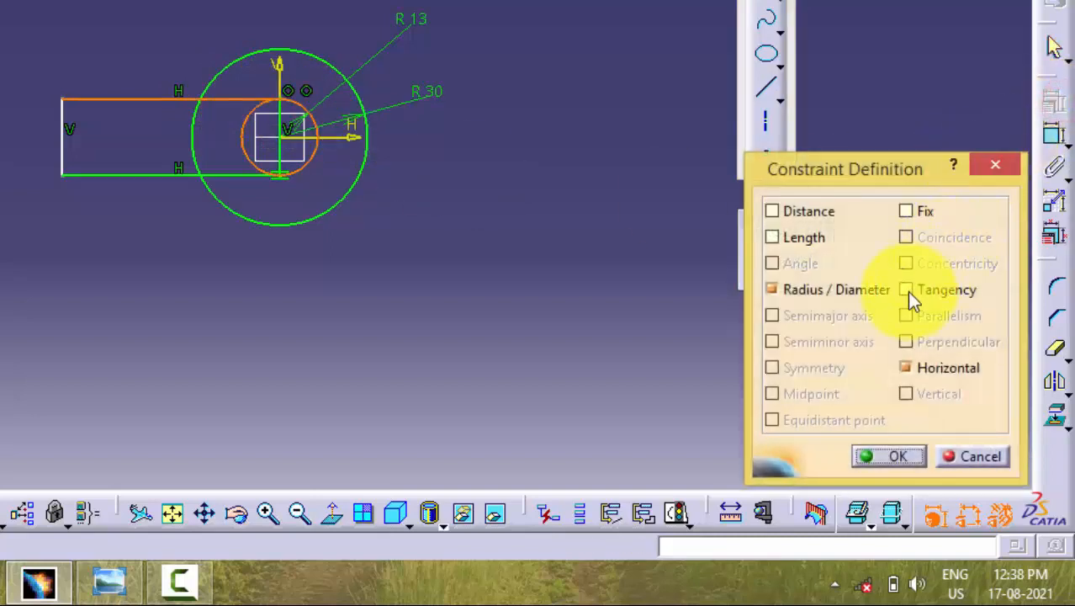
click(908, 290)
click(892, 457)
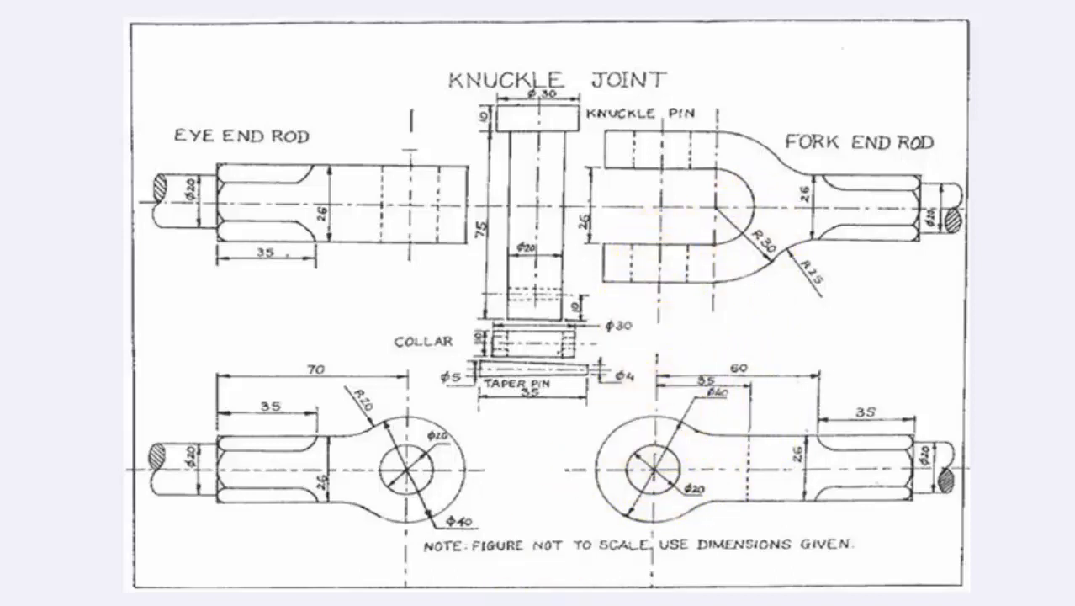
Return to the CATIA V5 sketch and constrain the distance from the rectangle's left edge to the inner circle's far side to 35 mm
click(414, 603)
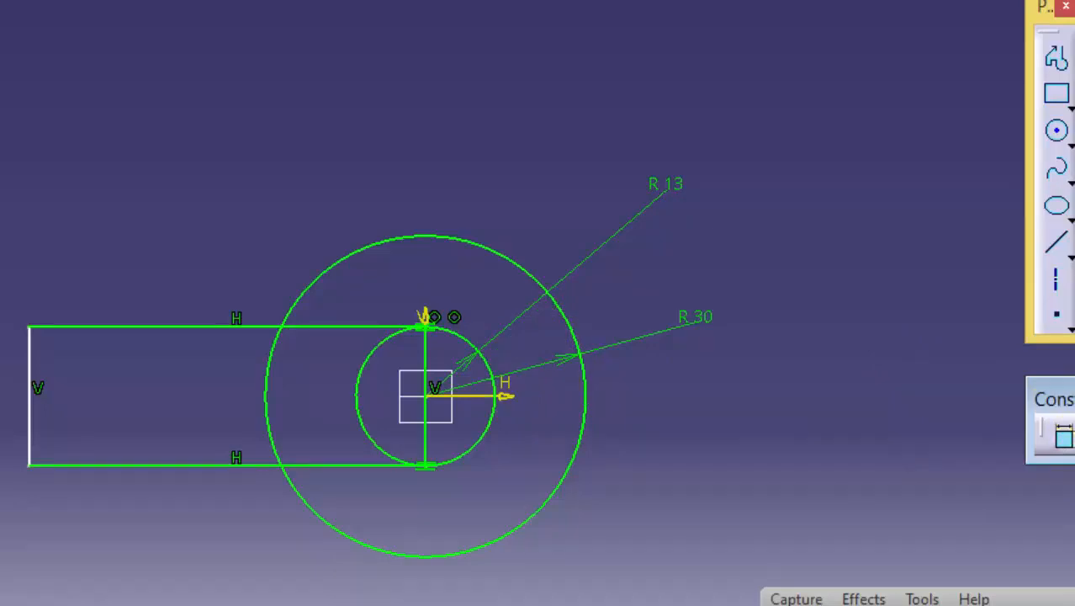
click(494, 412)
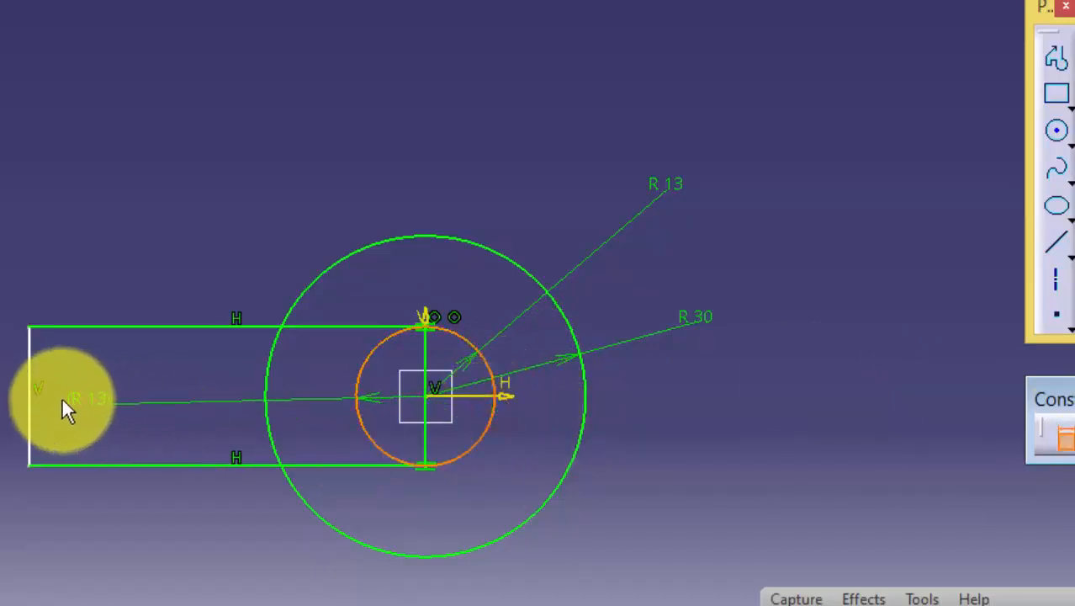
click(27, 394)
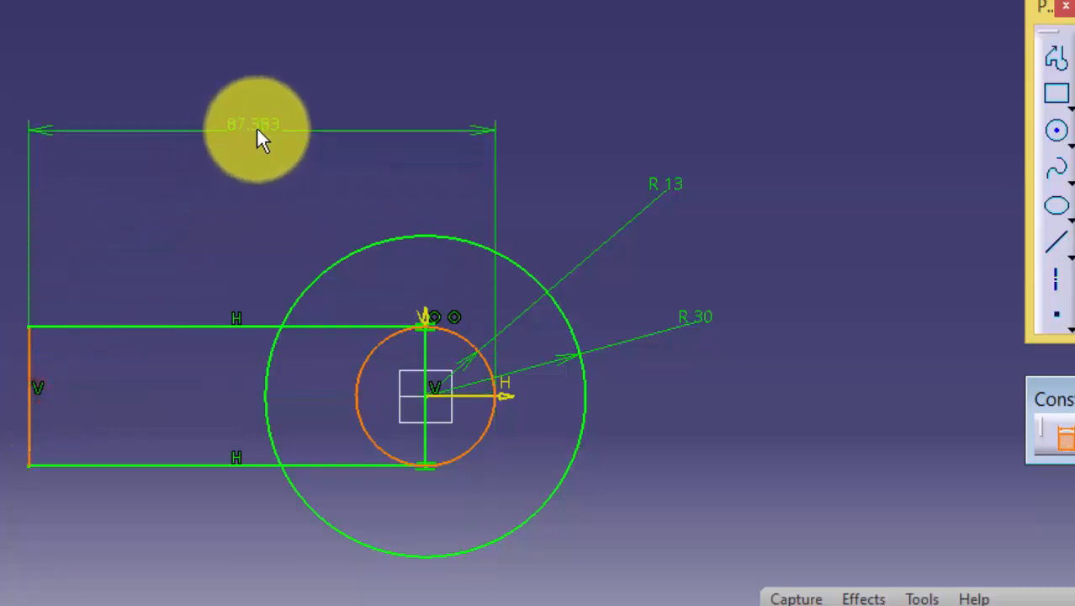
click(257, 128)
double_click(256, 128)
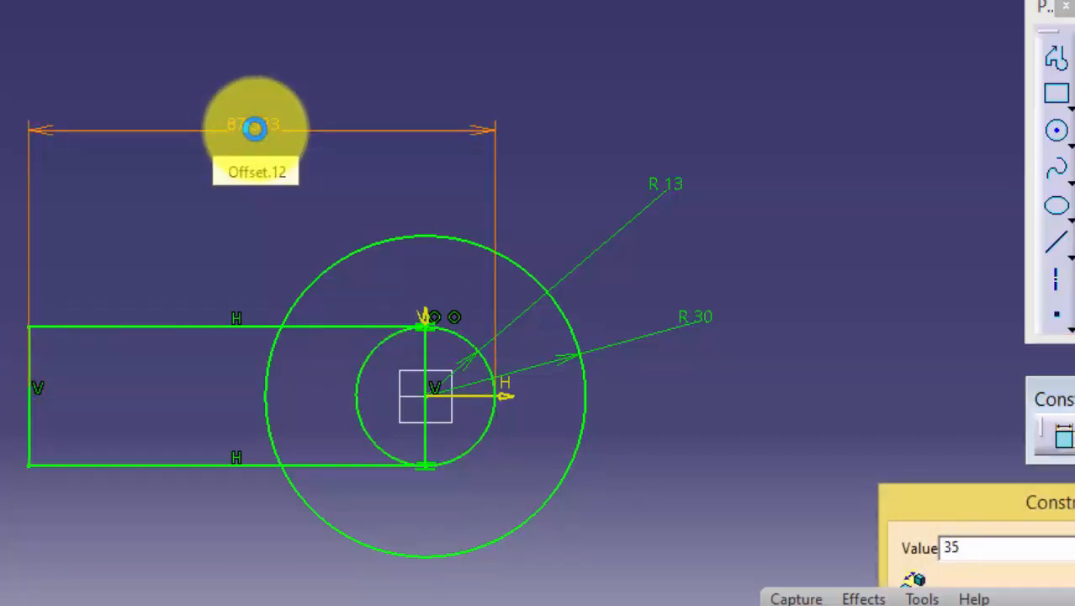
key(Return)
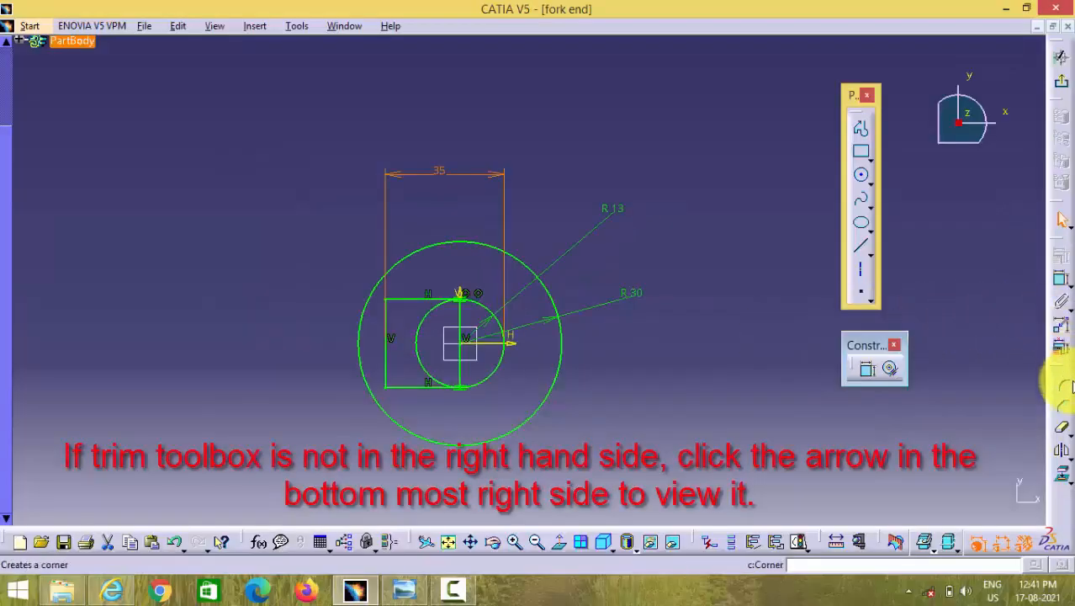
Trim away the left half of the inner circle with Quick Trim
click(1065, 430)
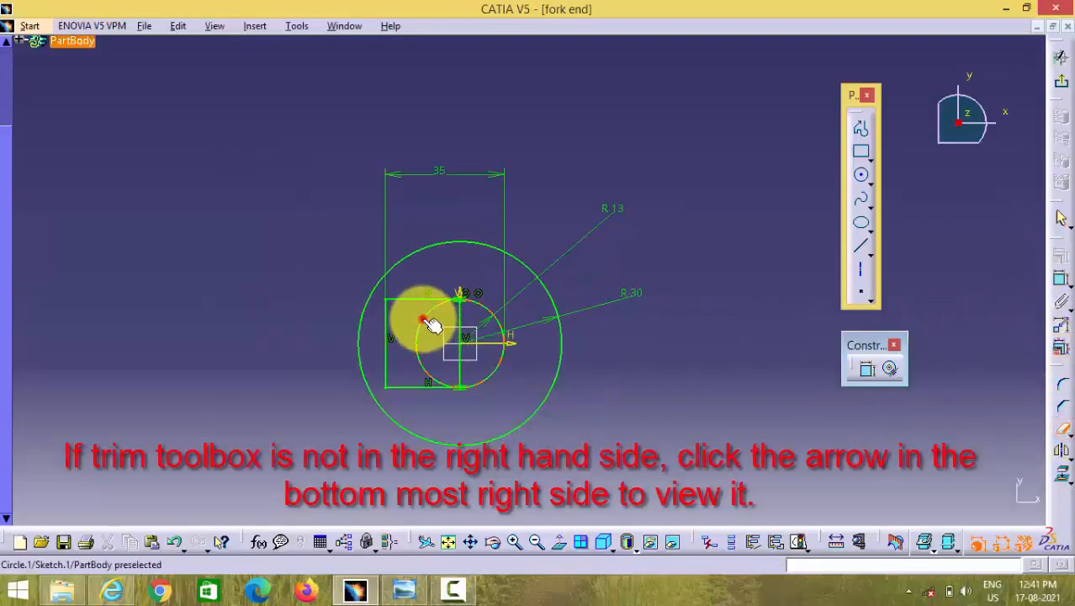
click(423, 318)
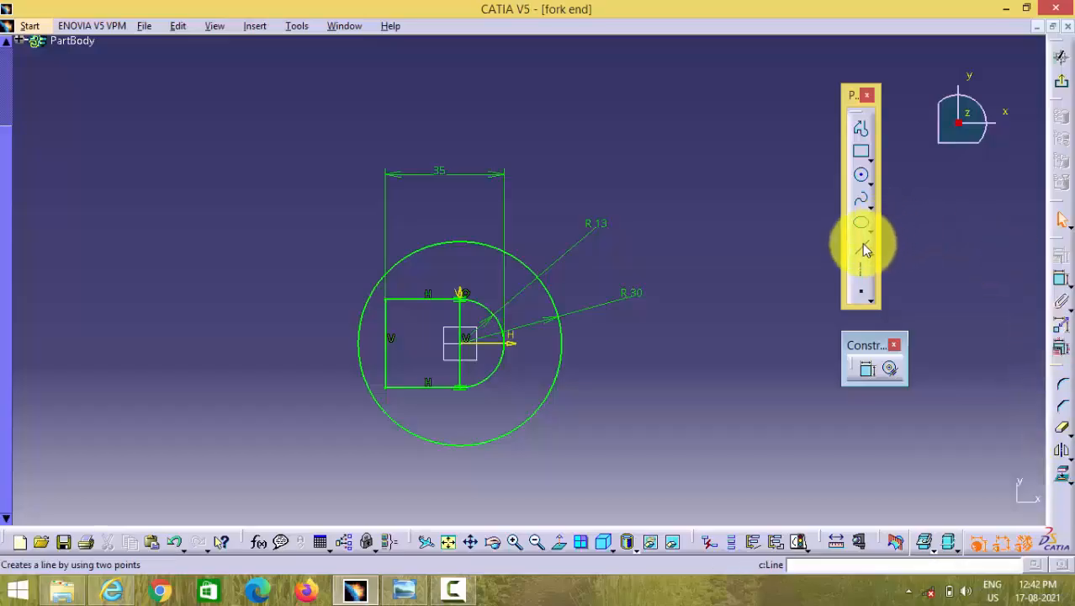
Draw two horizontal lines about 22 mm long from the outer circle's lowest and highest points, ending in line with the rectangle's left edge
click(860, 247)
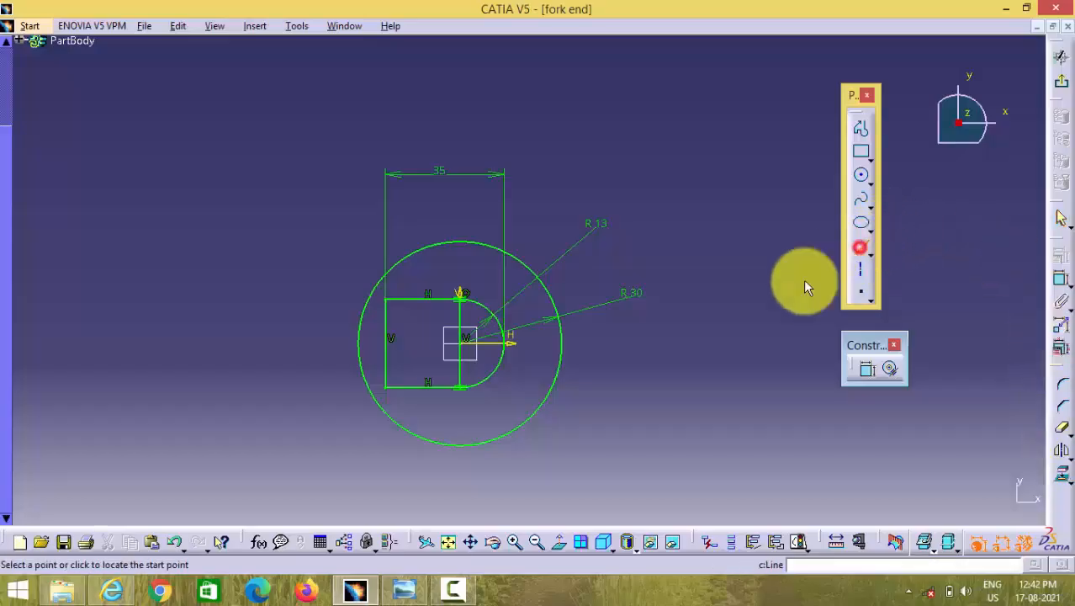
click(461, 445)
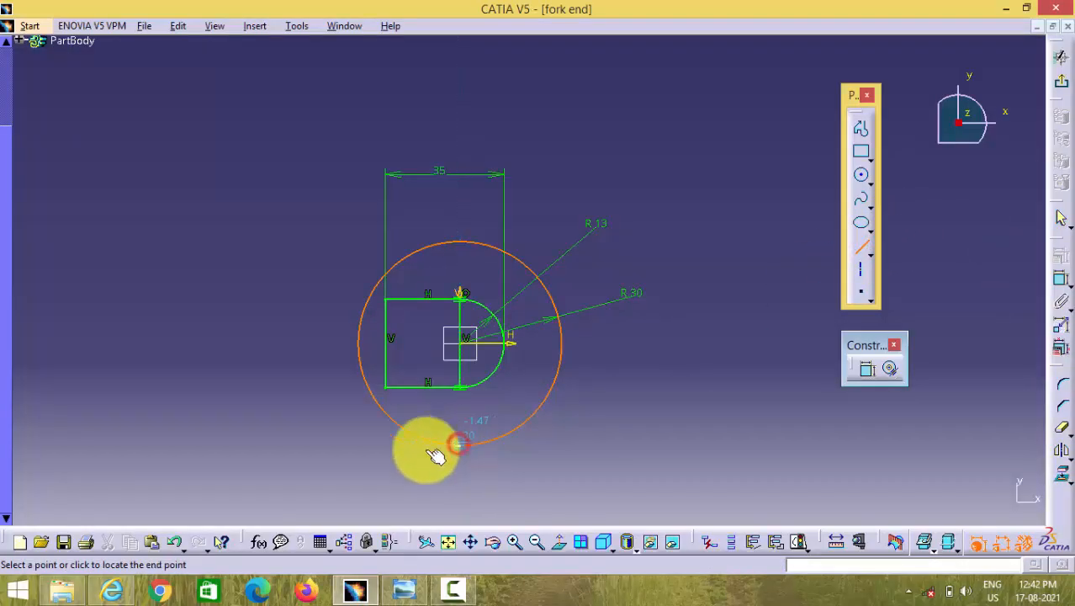
click(386, 445)
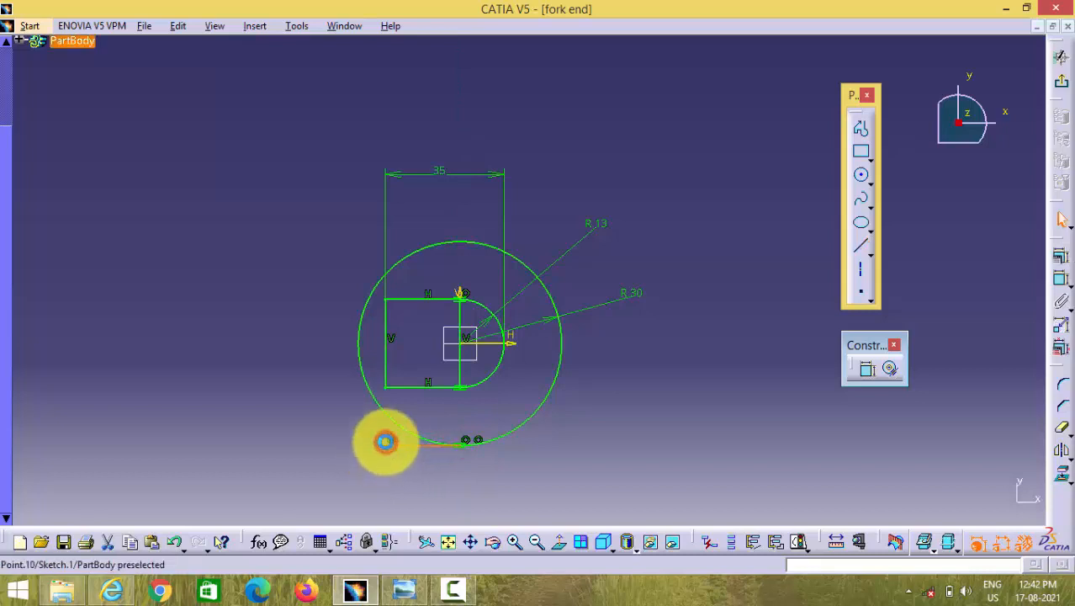
click(855, 250)
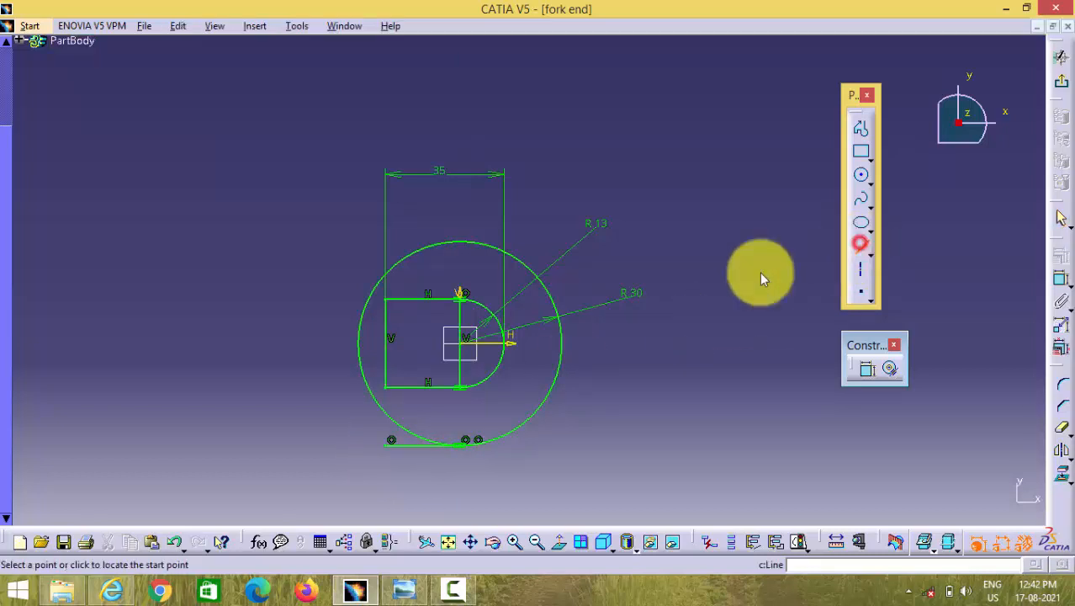
click(461, 241)
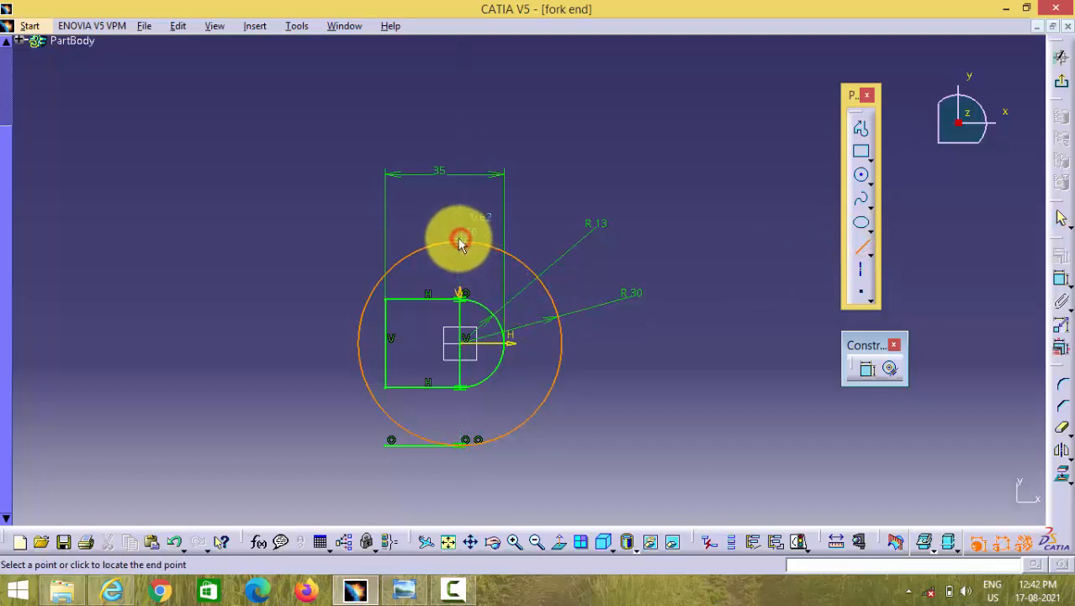
click(382, 236)
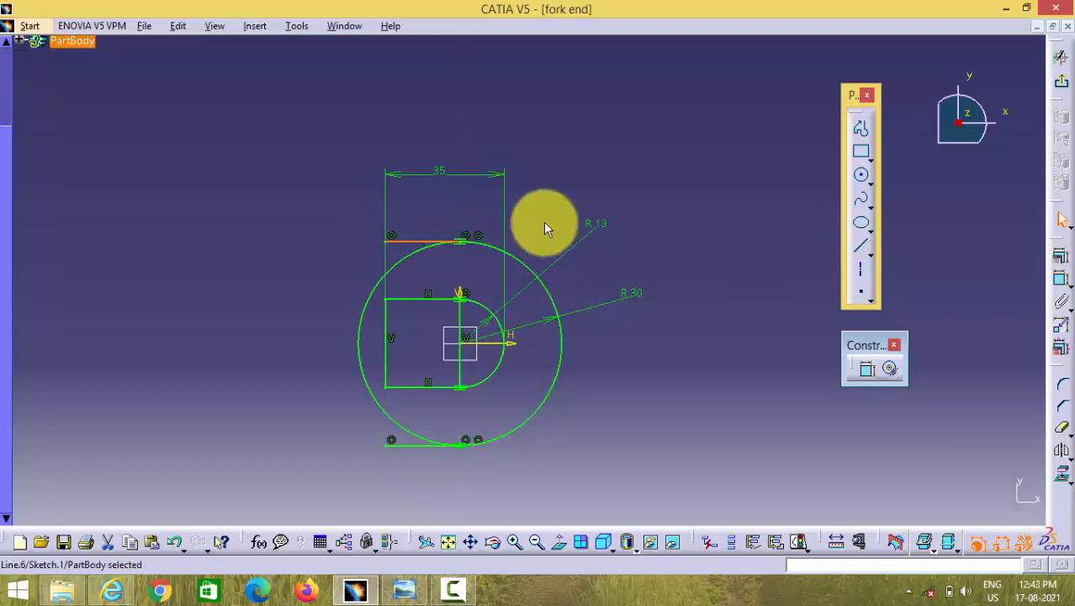
Draw two vertical lines joining the free ends of the outer horizontal lines to the rectangle's left corners
click(860, 245)
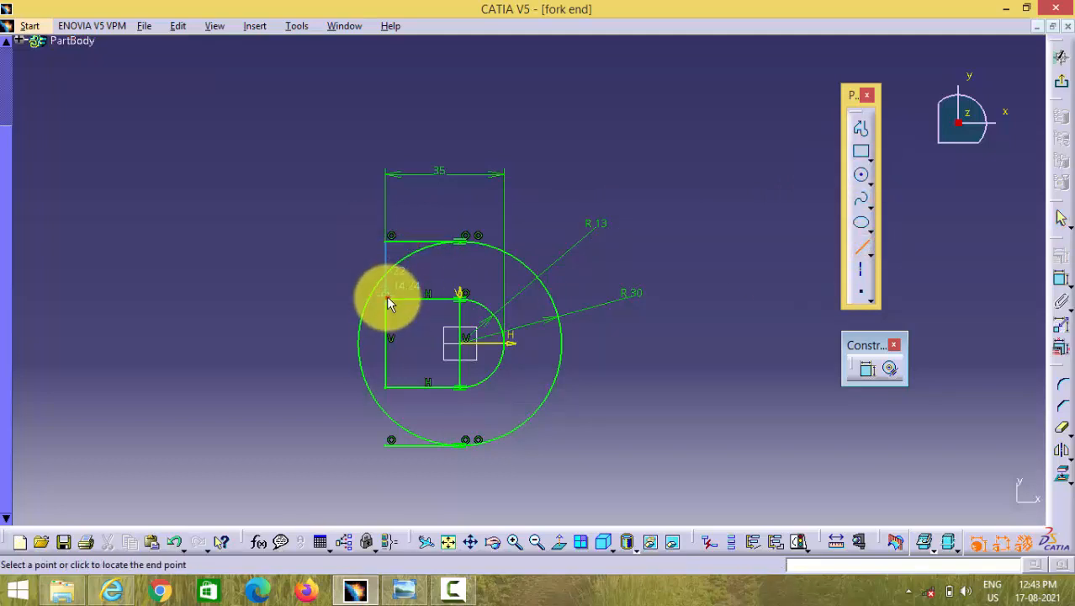
click(387, 295)
click(860, 244)
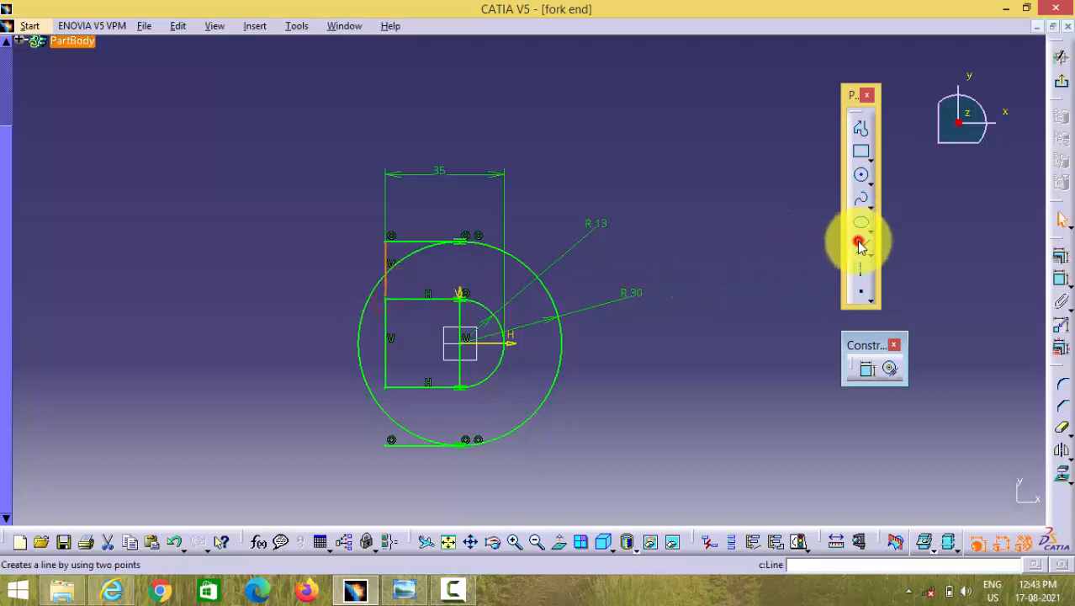
click(385, 388)
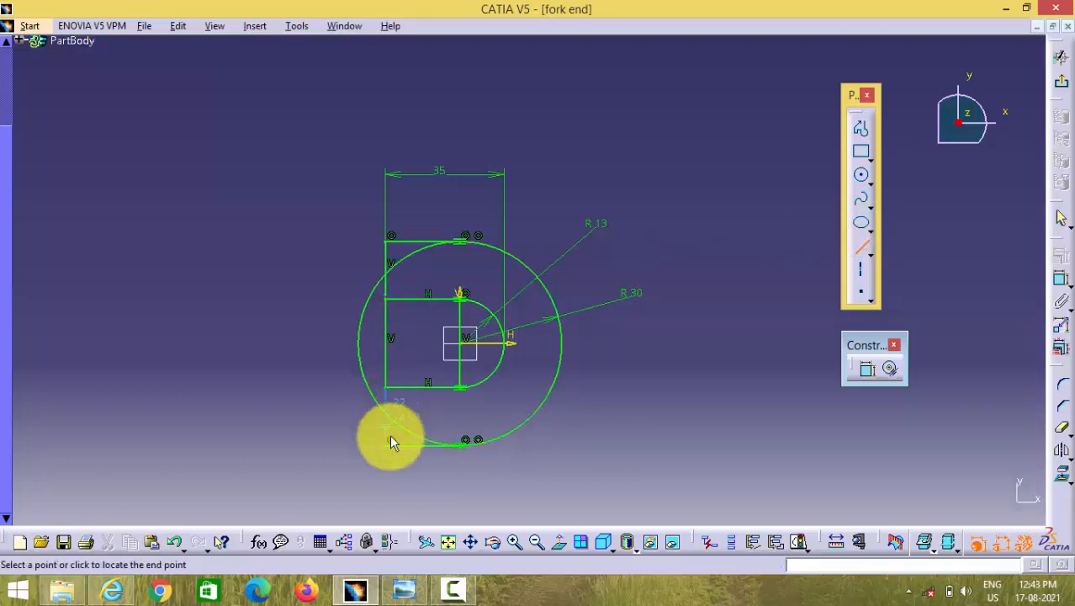
click(387, 446)
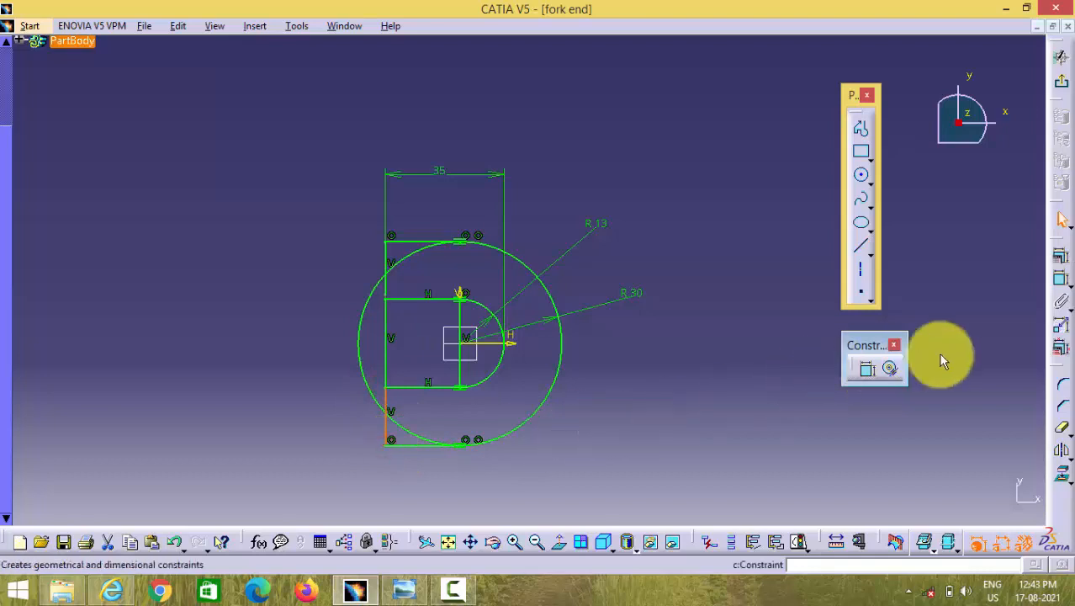
Trim away the left half of the outer circle with Quick Trim, leaving the right arc between the two horizontal lines
click(1062, 427)
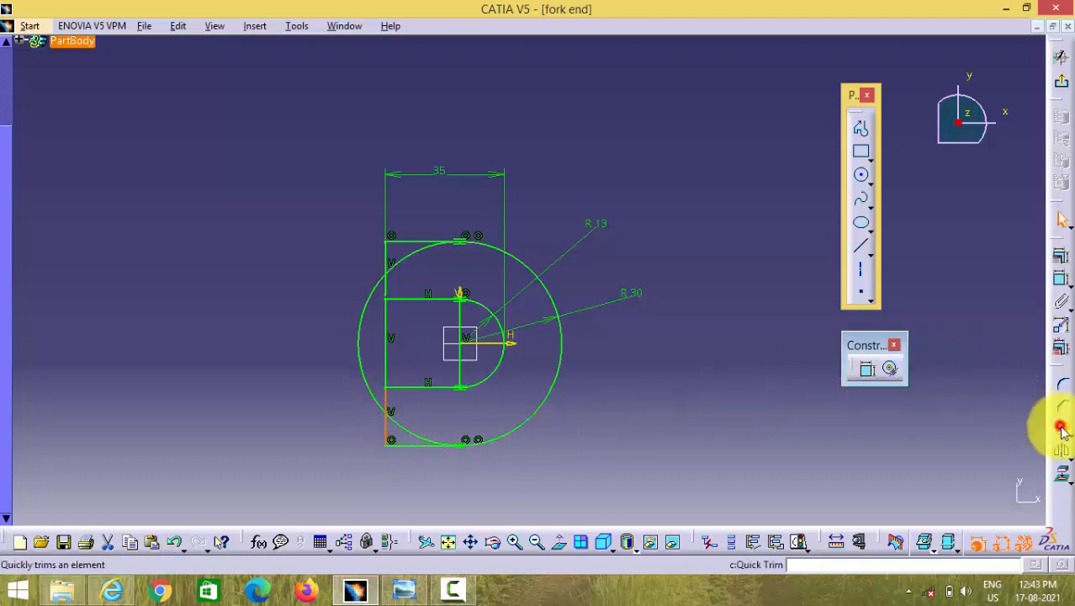
click(362, 327)
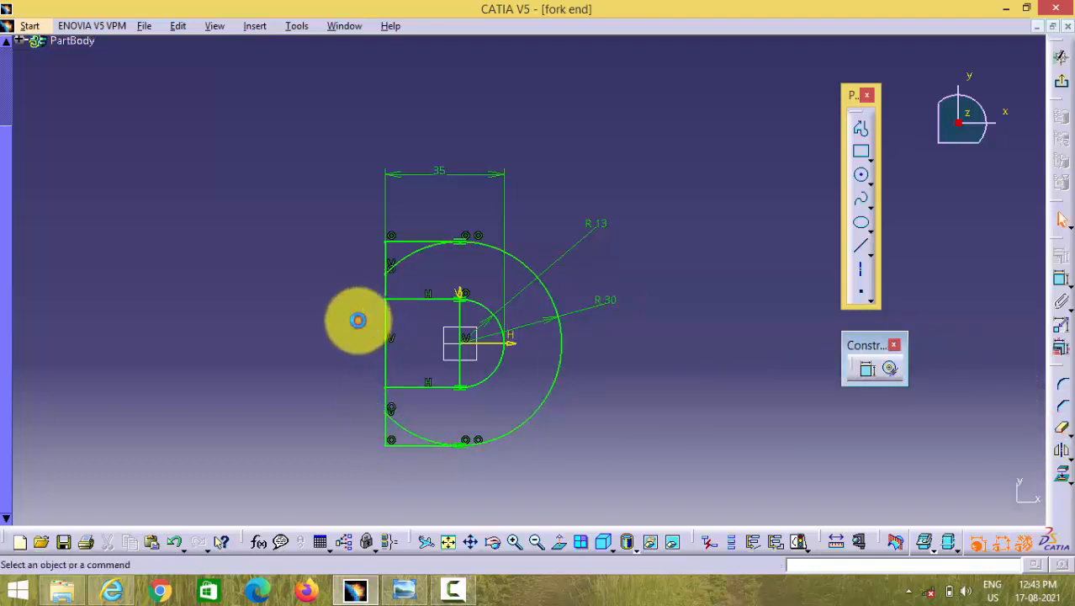
click(415, 250)
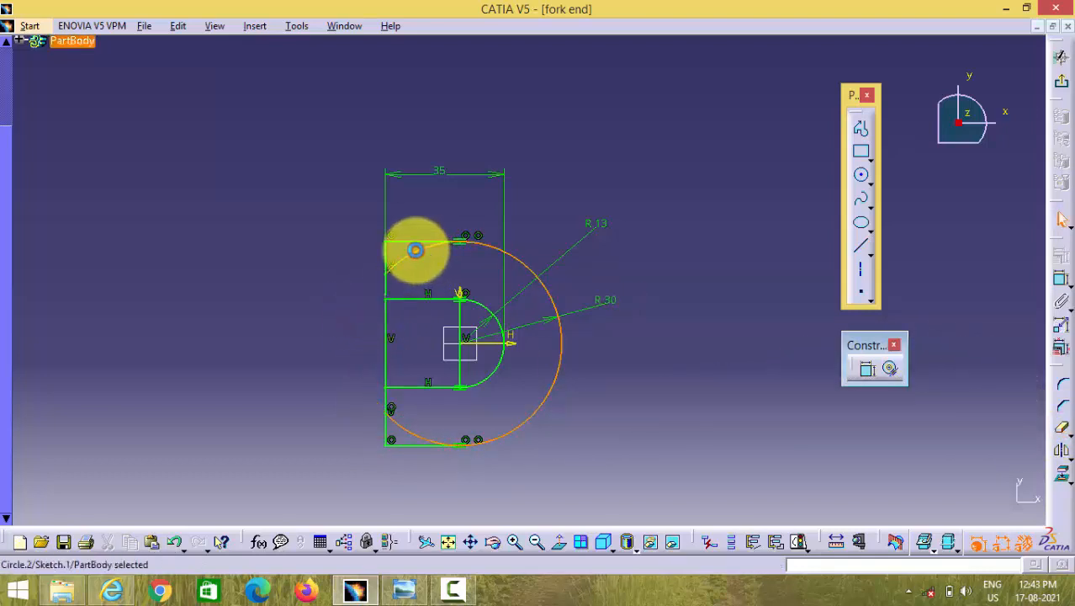
click(1062, 427)
click(404, 259)
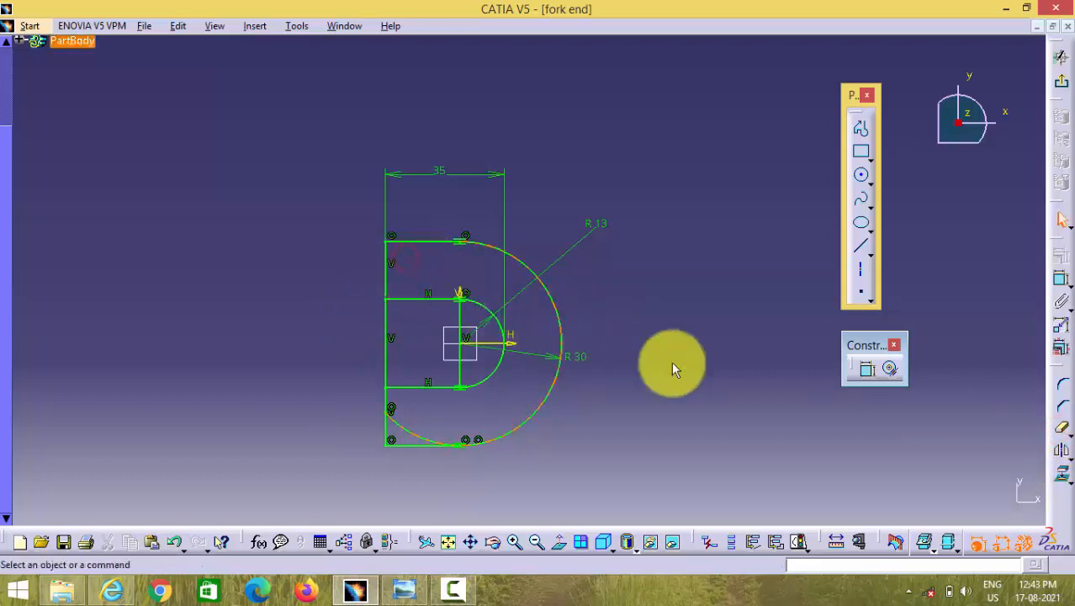
click(1062, 428)
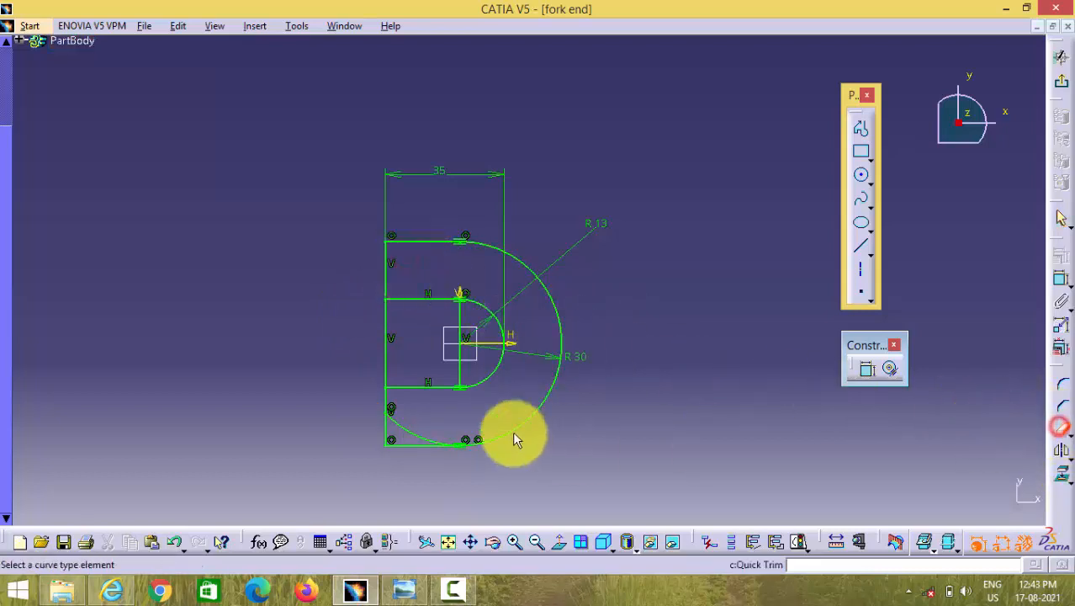
click(408, 434)
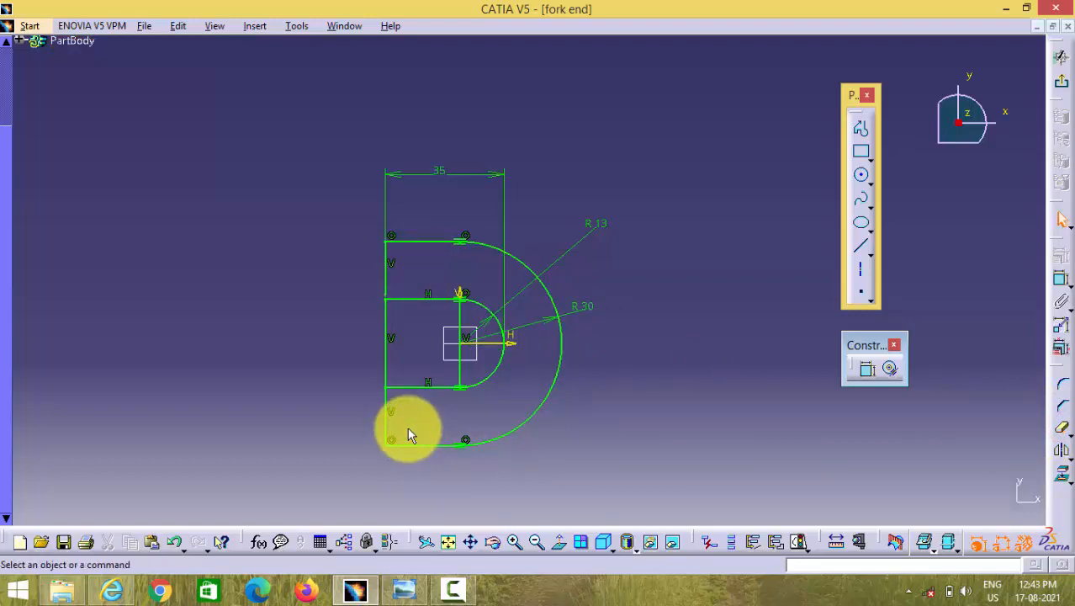
Trim away the rectangle's left edge with Quick Trim, and make the upper vertical line's loose endpoint coincident with the upper inner line's endpoint
click(1064, 431)
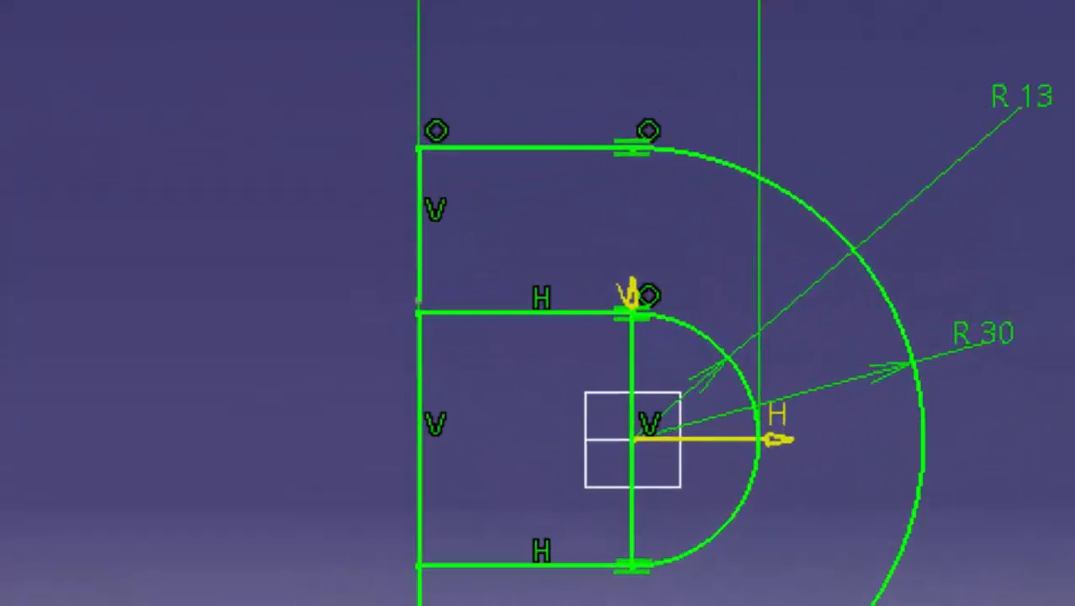
click(389, 345)
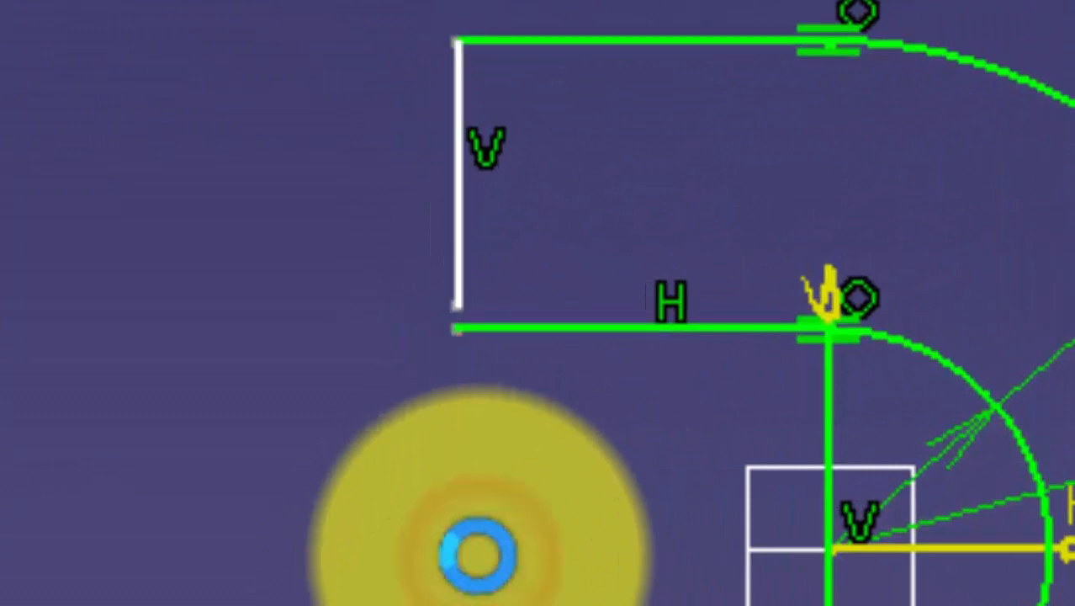
click(457, 331)
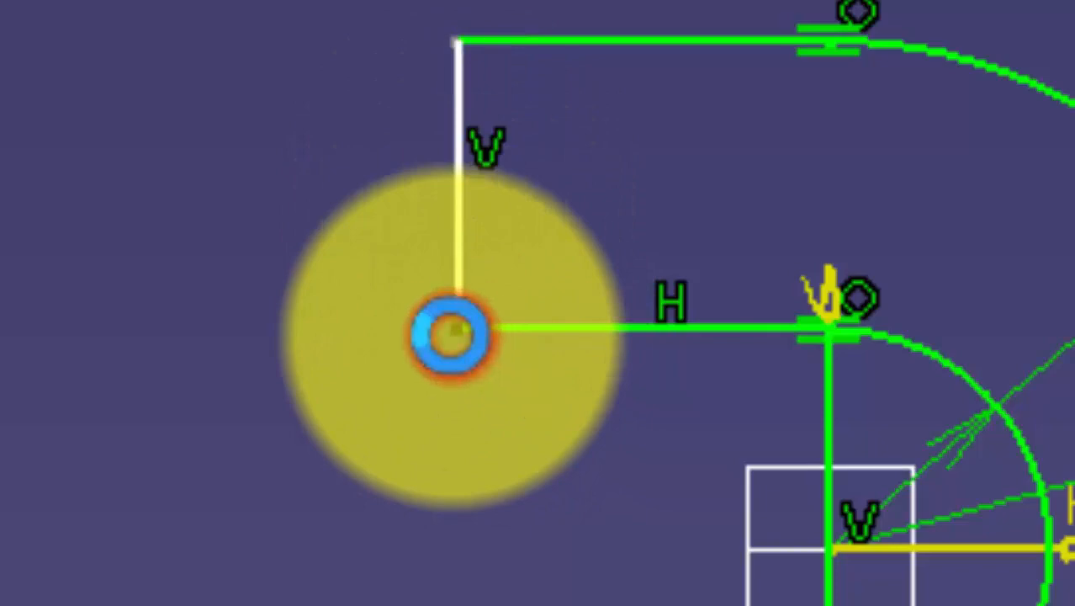
click(459, 308)
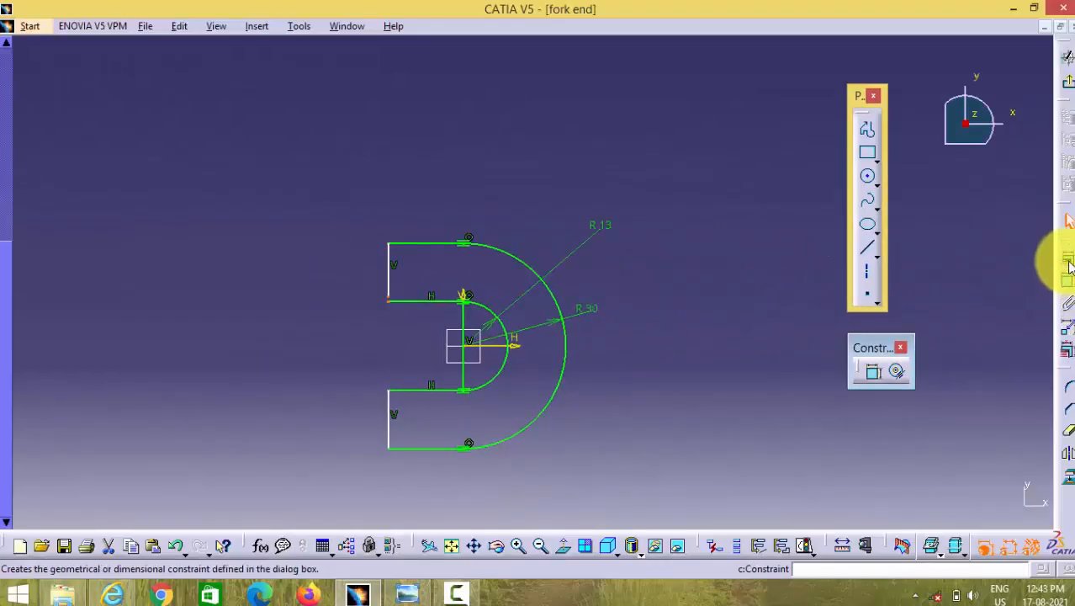
click(1067, 261)
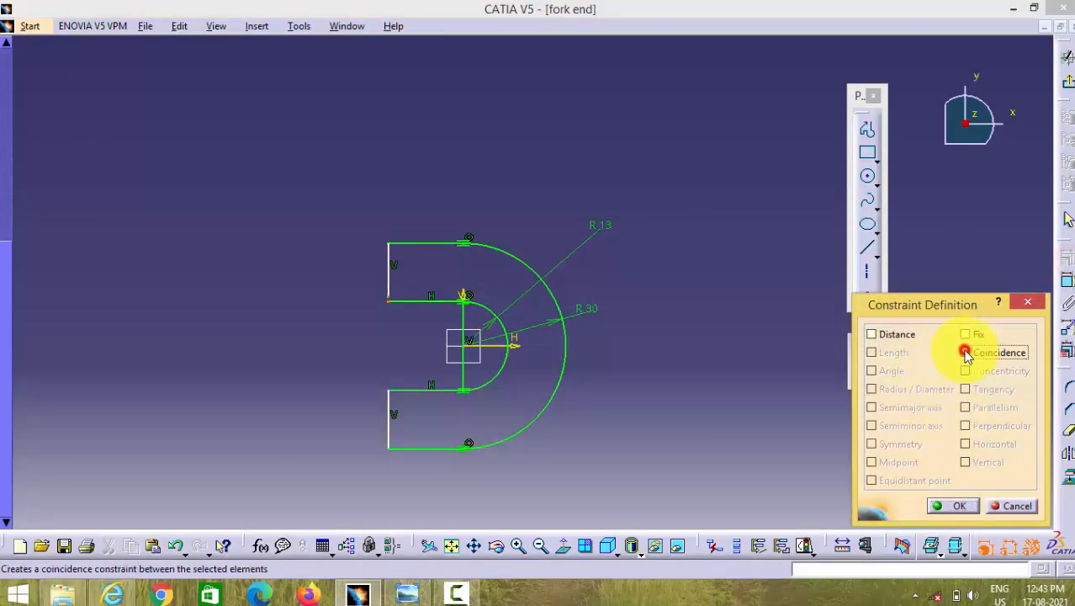
click(958, 505)
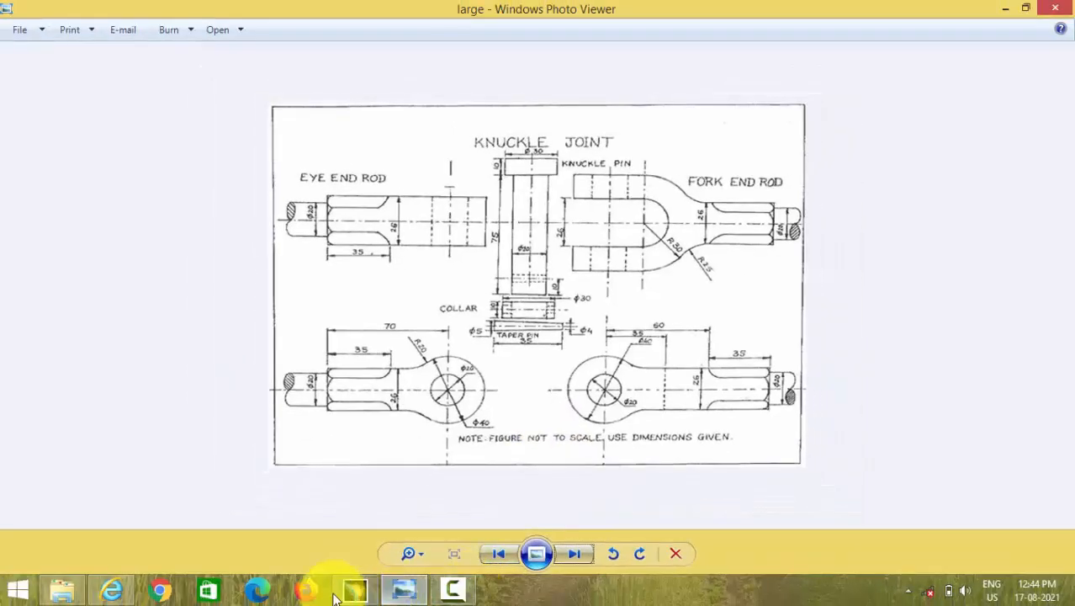
Return from the reference drawing to CATIA and draw a rectangle about 44 mm long beyond the outer arc, spanning the horizontal axis
click(338, 593)
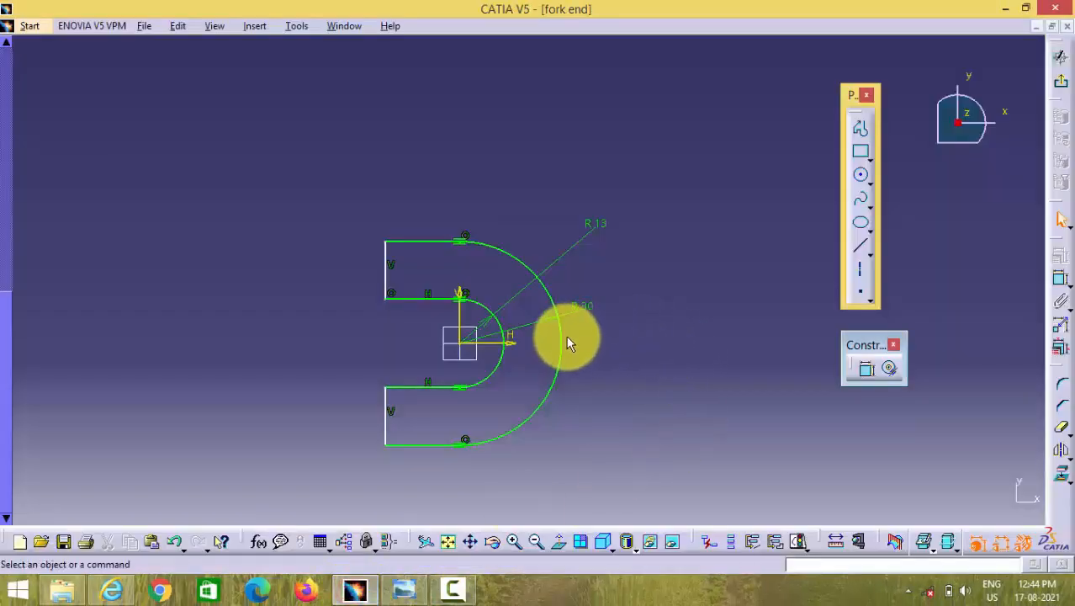
click(861, 174)
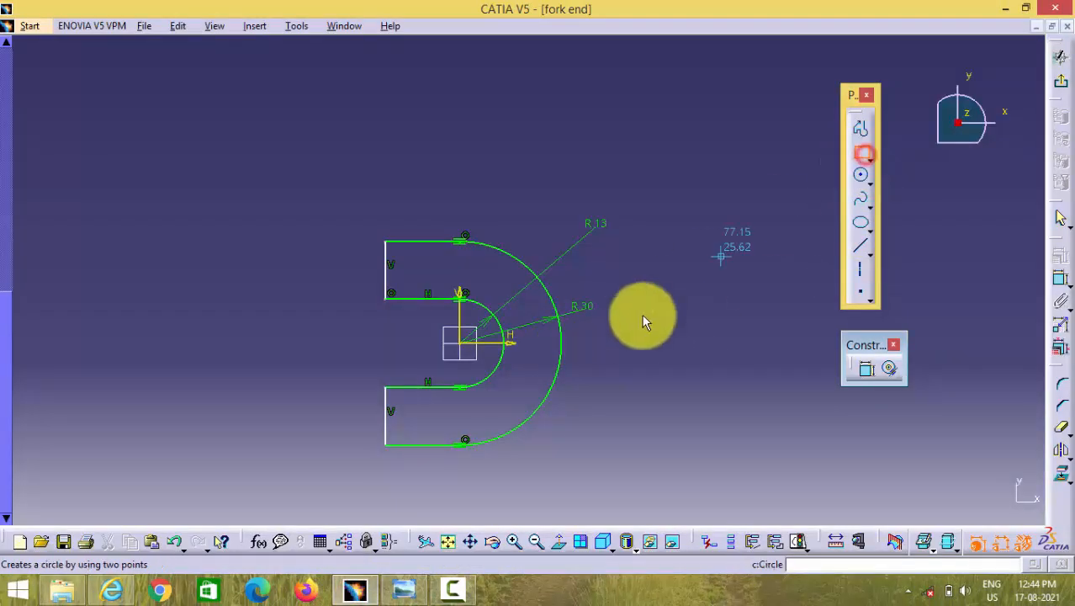
click(583, 318)
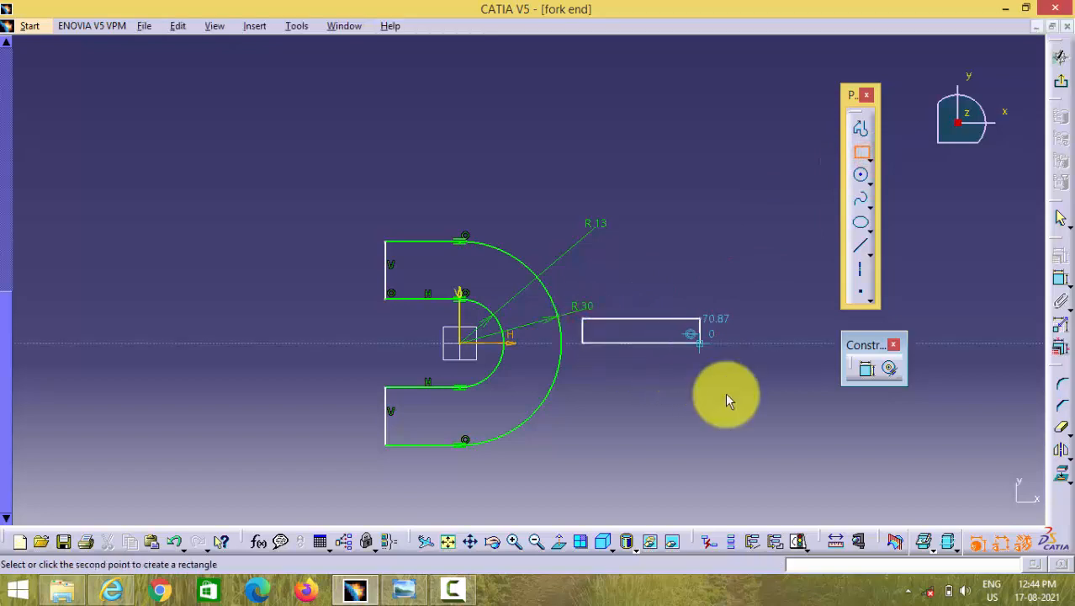
click(734, 368)
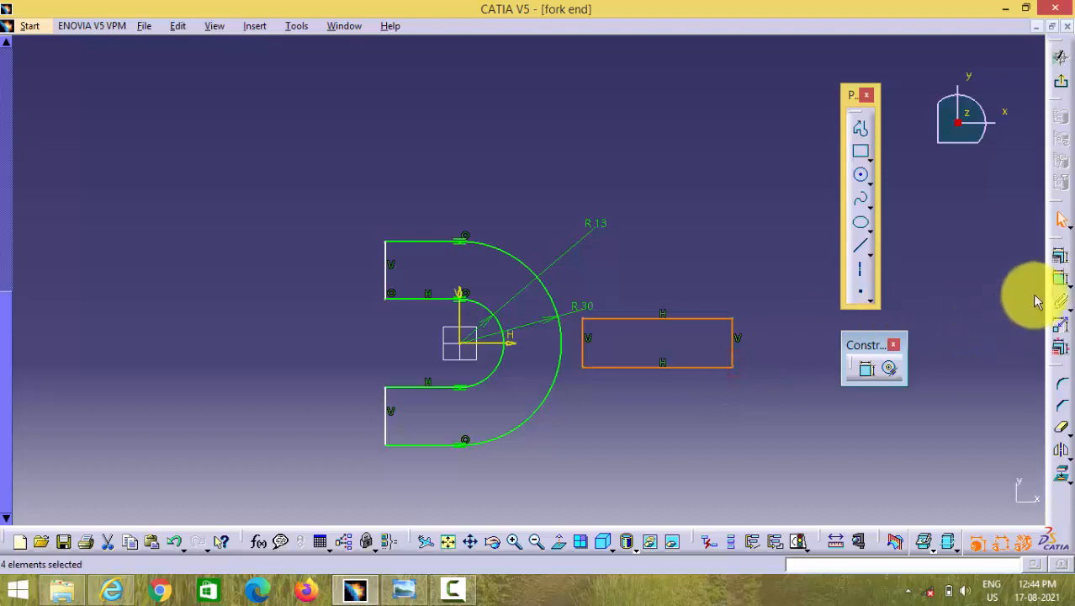
Dimension the new rectangle's right edge and set its length to 26 mm
click(1061, 277)
click(734, 349)
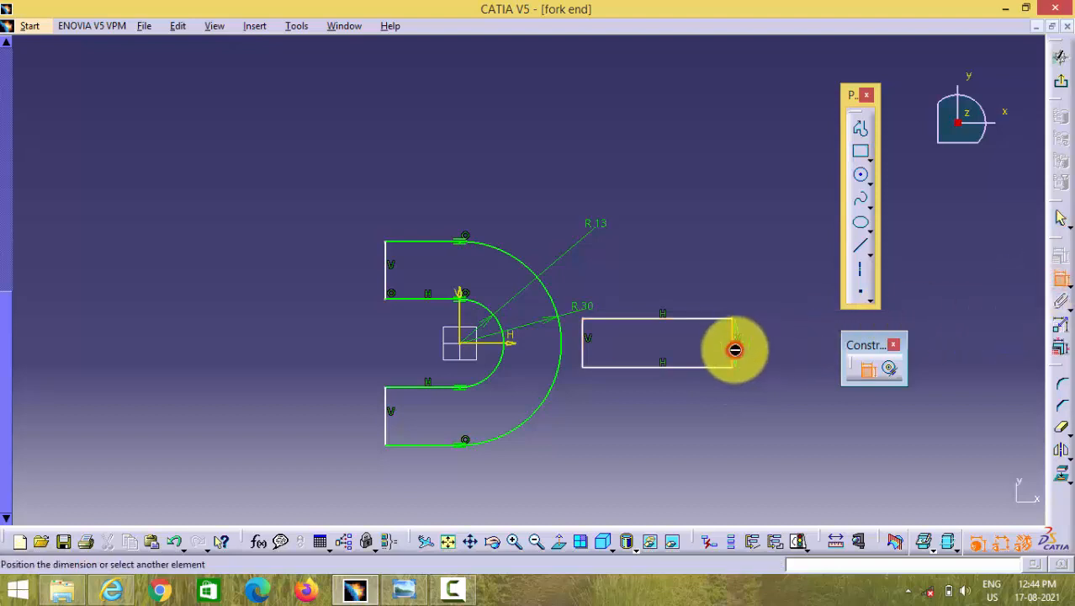
double_click(759, 340)
text(26)
key(Return)
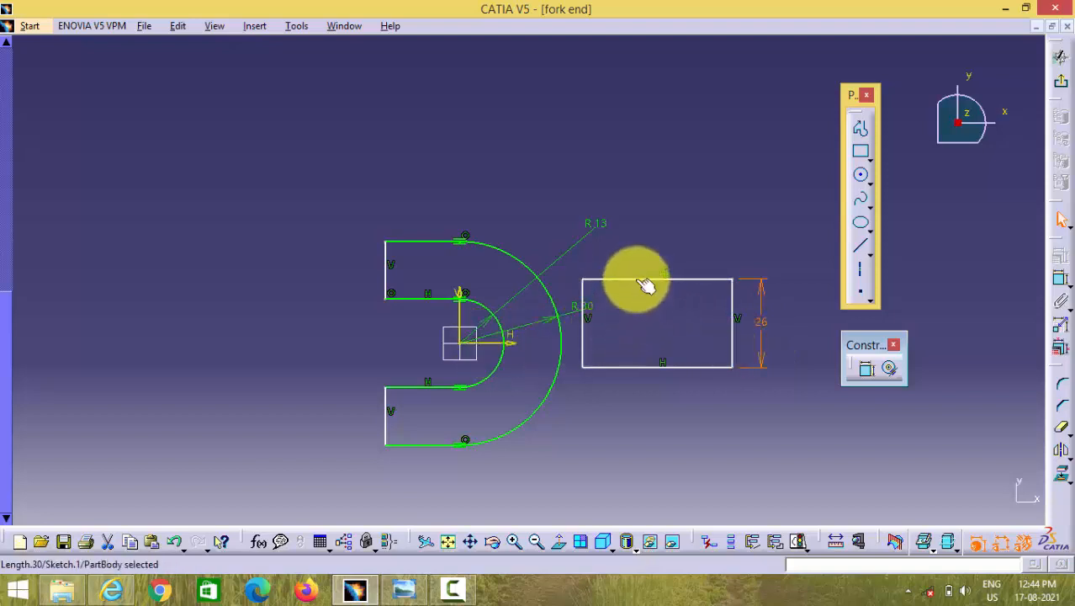
Make the new rectangle's upper and lower edges symmetric about the sketch's horizontal axis
click(635, 279)
ctrl+click(623, 365)
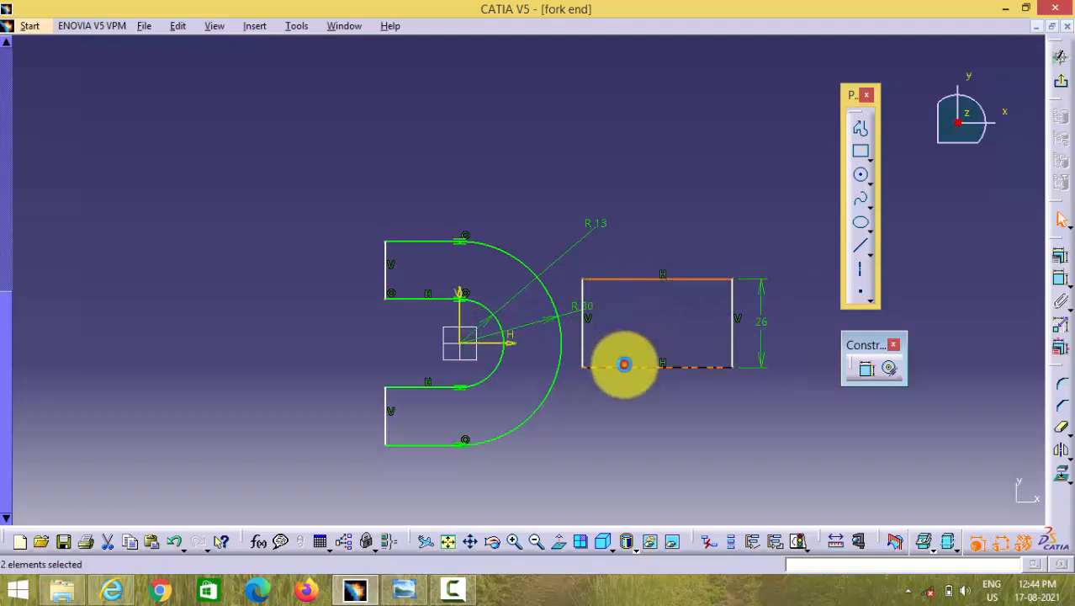
ctrl+click(489, 341)
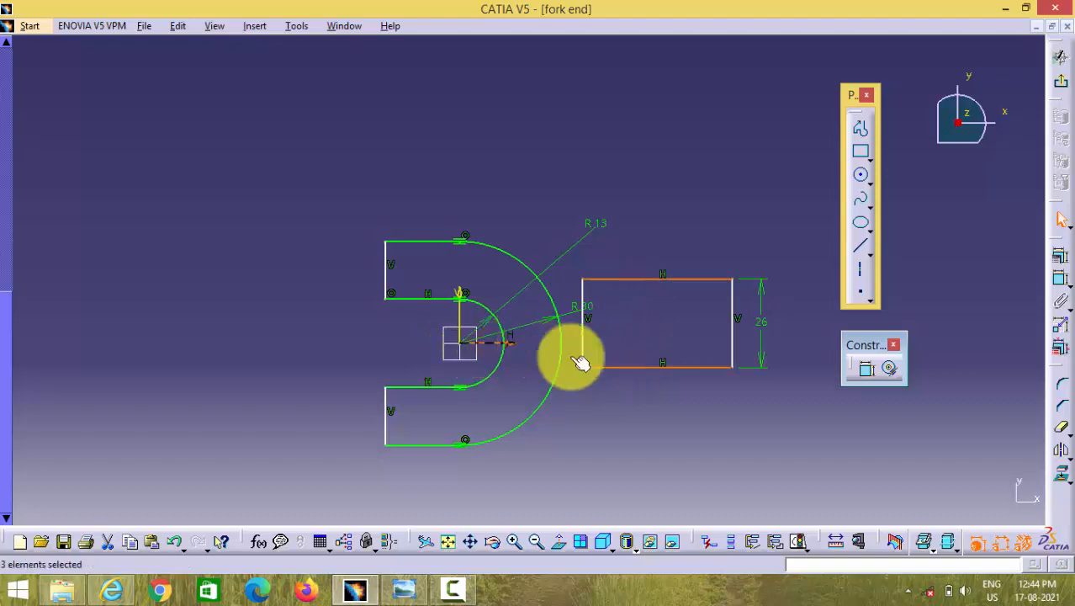
click(1059, 252)
click(890, 444)
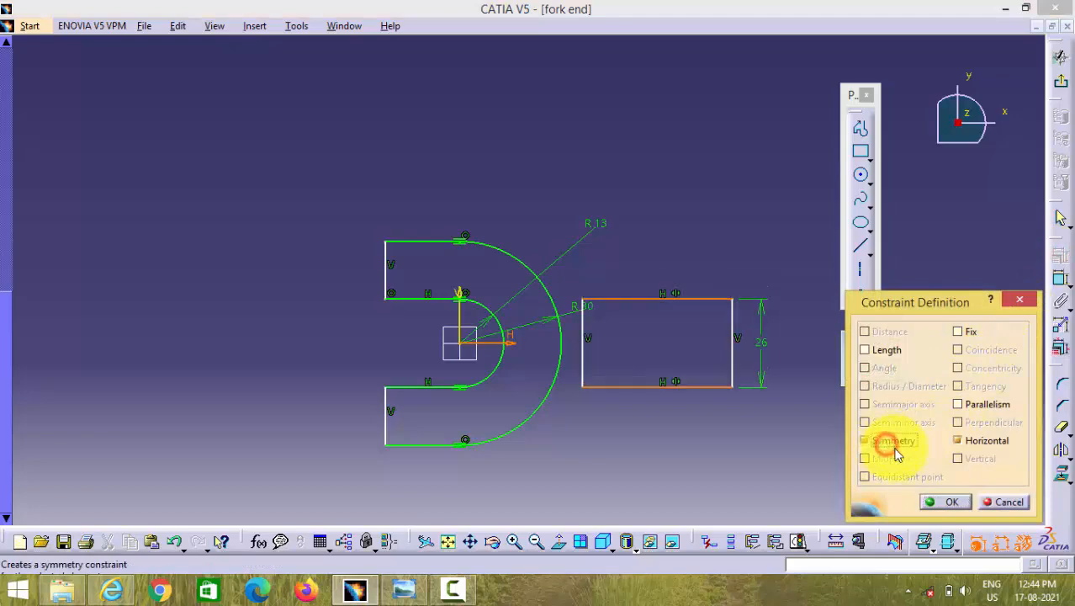
click(949, 502)
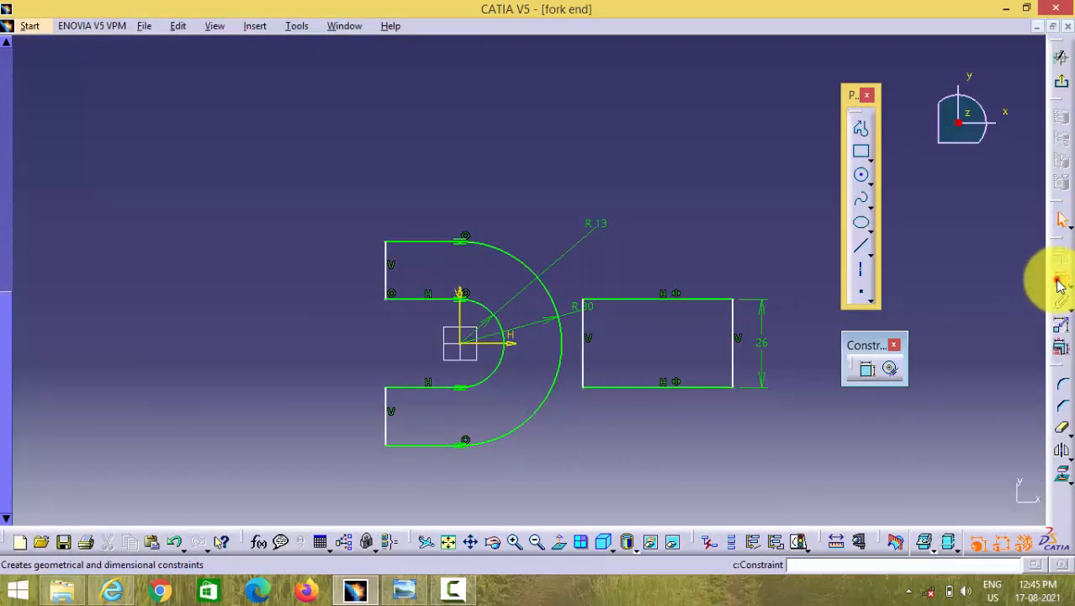
Dimension the distance from the inner arc to the rectangle's right edge and set it to 60 mm
click(1059, 286)
click(732, 351)
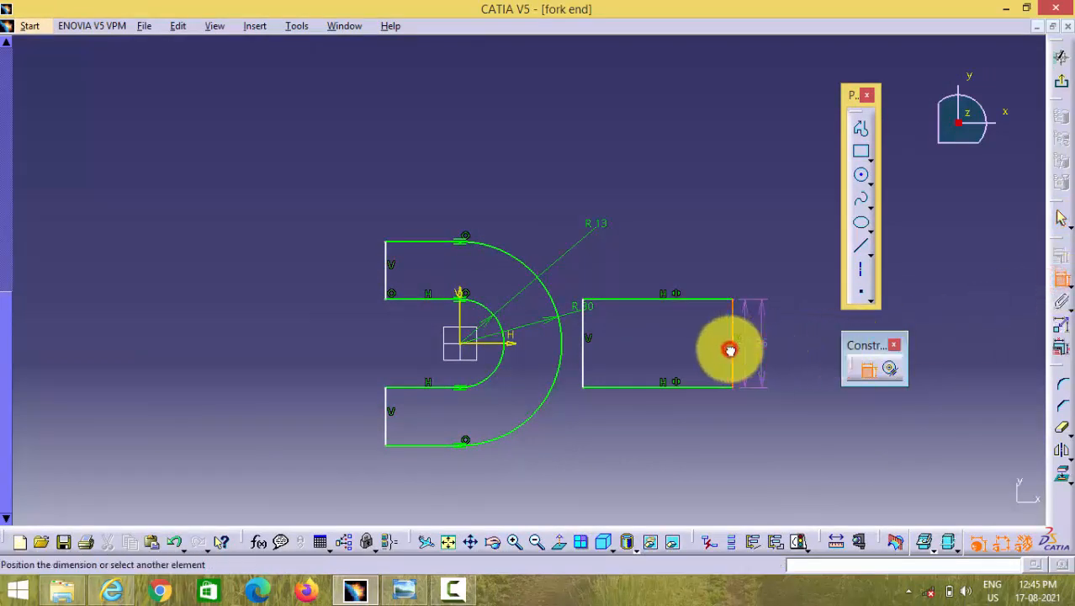
click(504, 347)
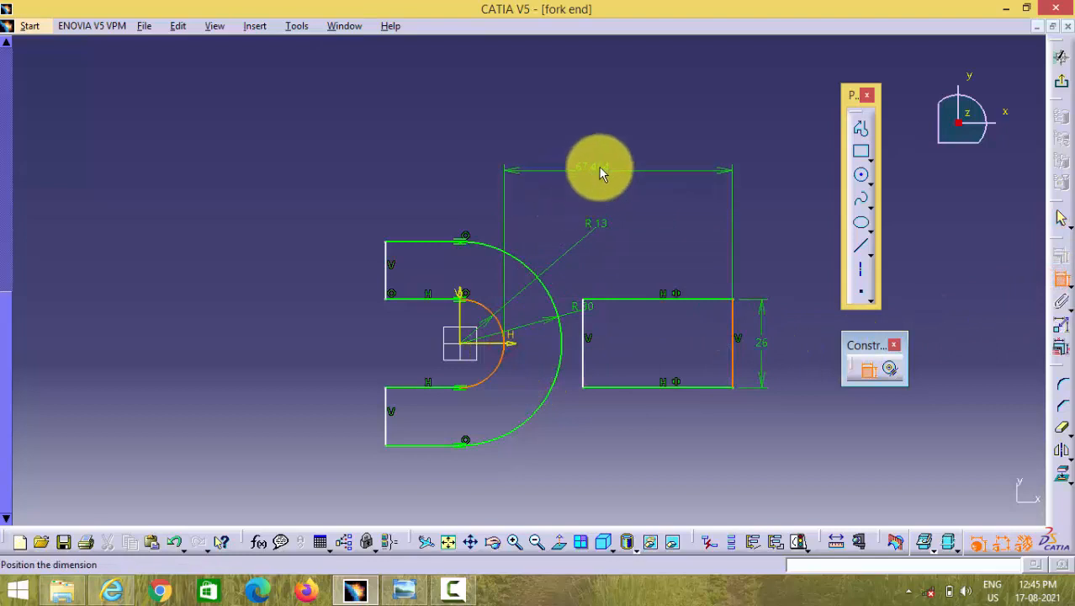
click(612, 163)
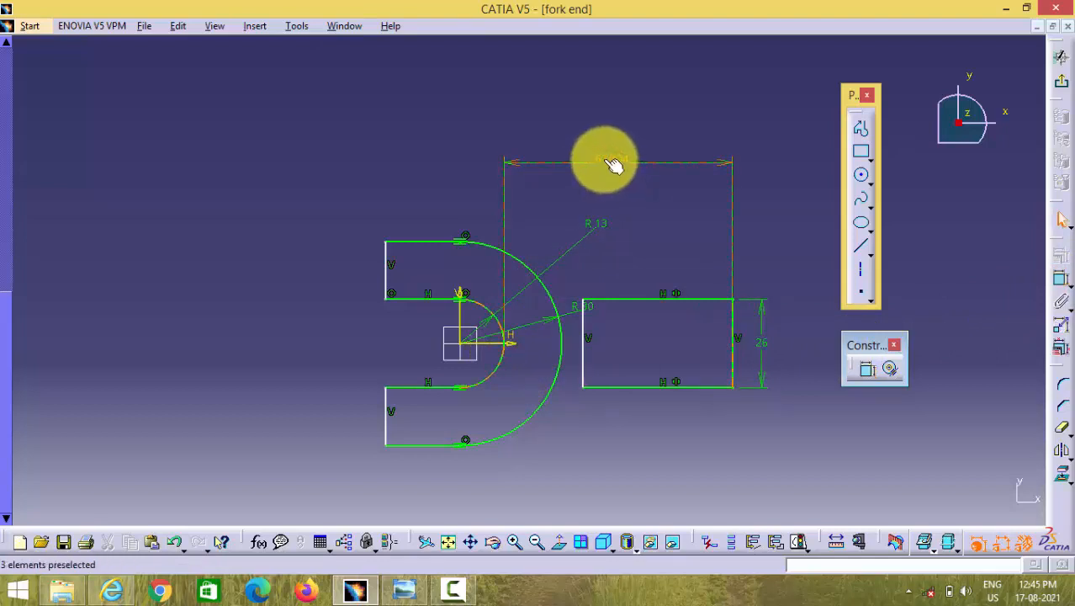
double_click(604, 159)
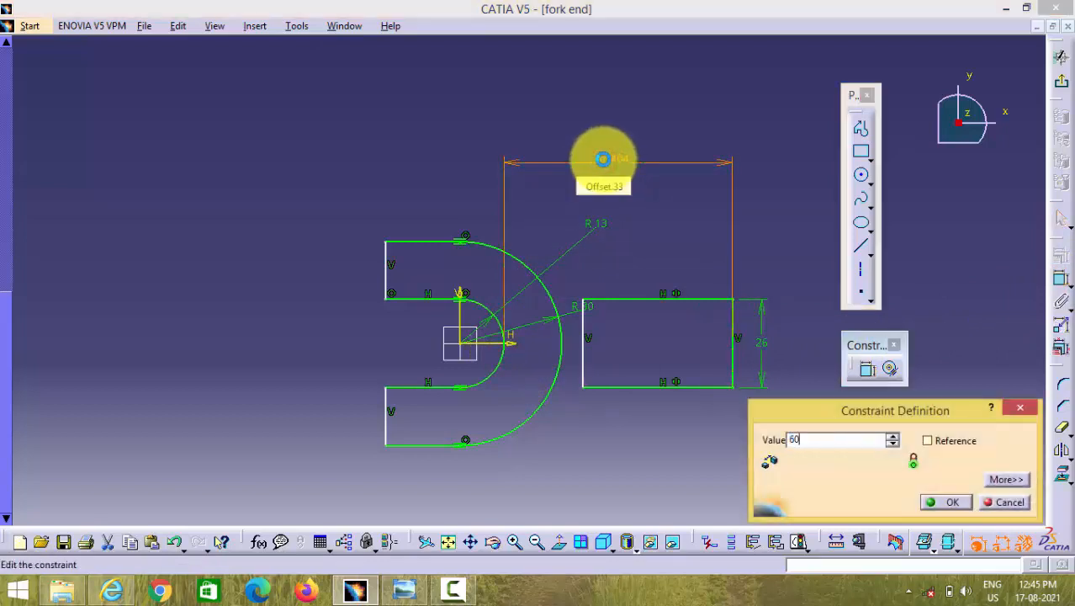
key(Return)
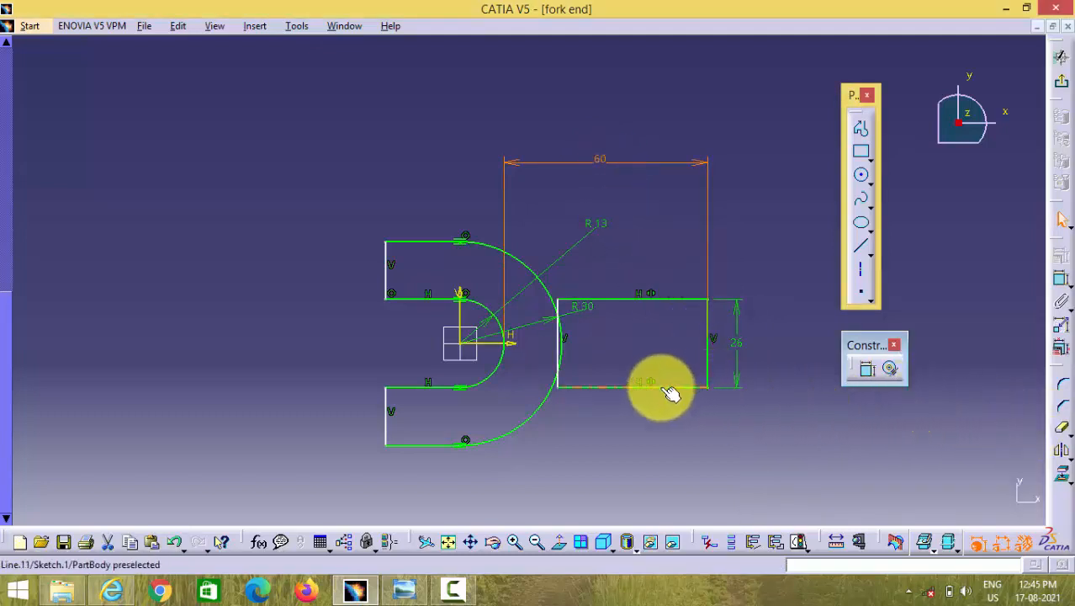
Dimension the rectangle's lower edge and set its length to 48 mm so the rectangle overlaps the outer arc
click(1067, 286)
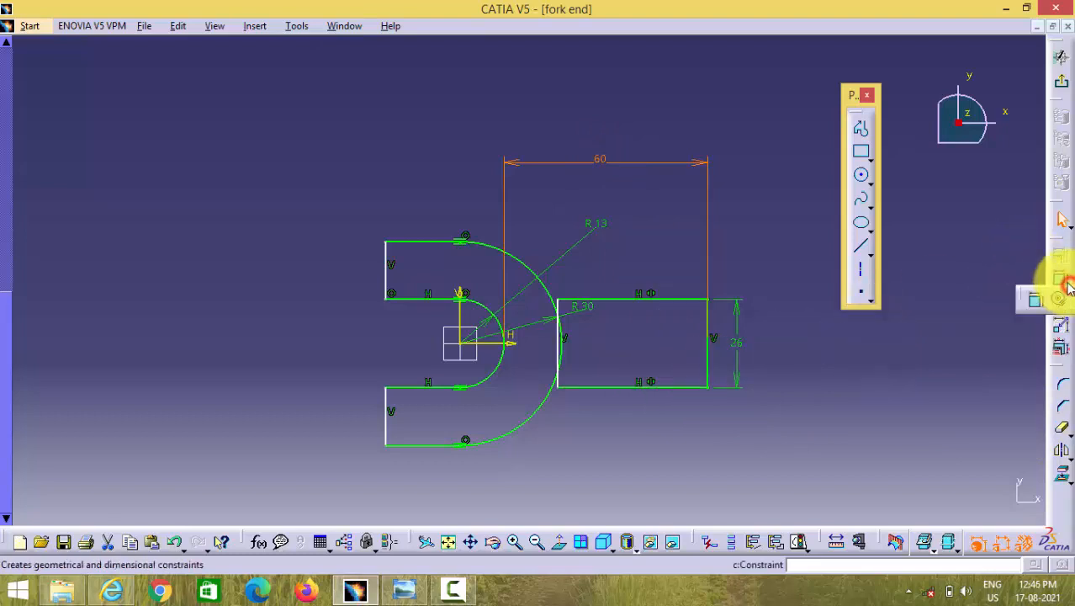
click(604, 388)
click(603, 411)
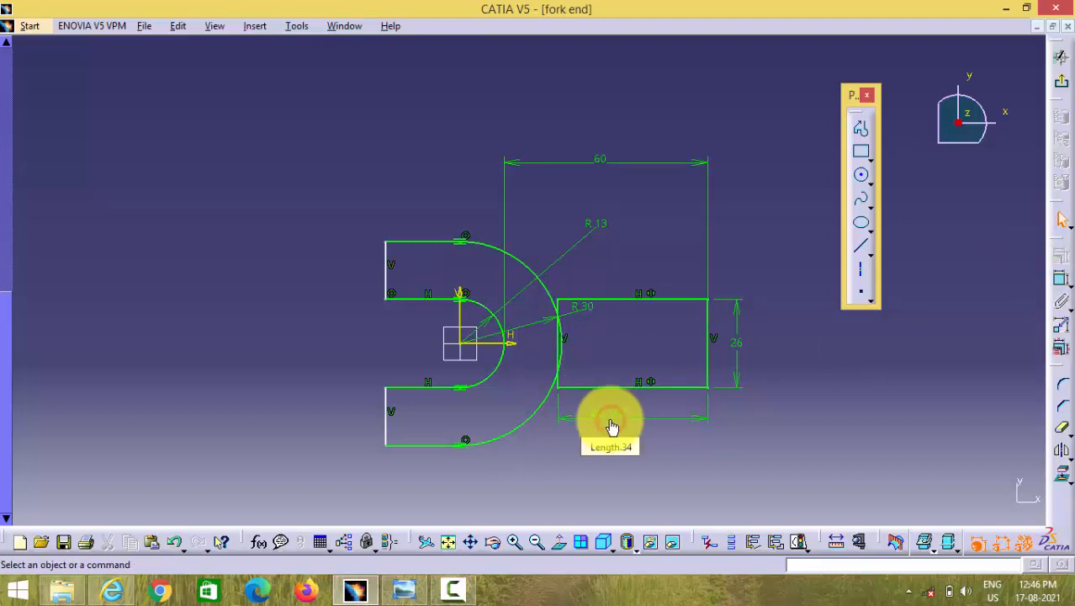
double_click(604, 416)
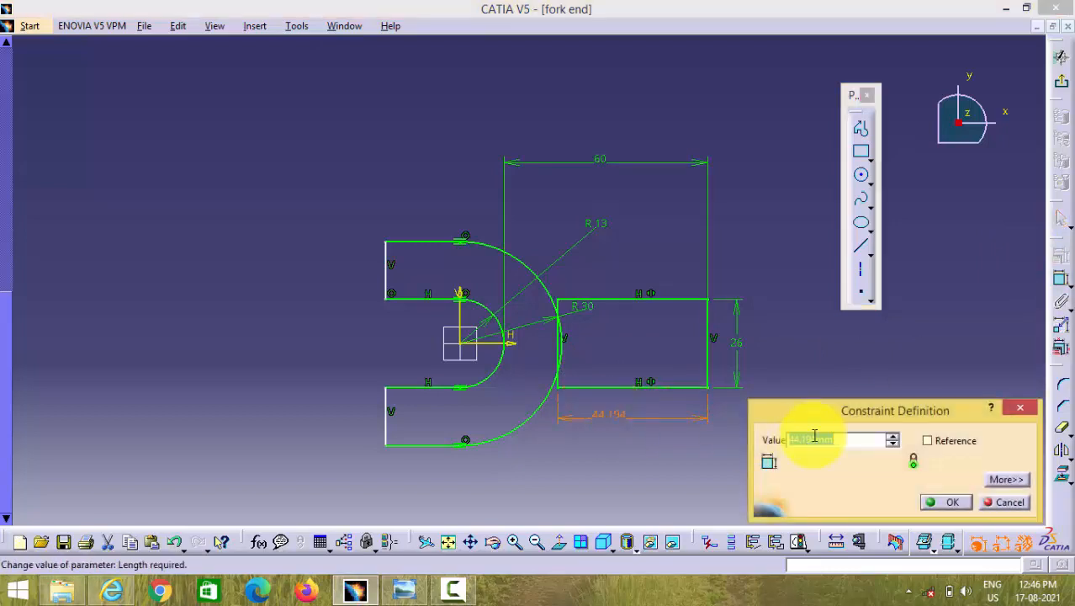
text(46)
key(Return)
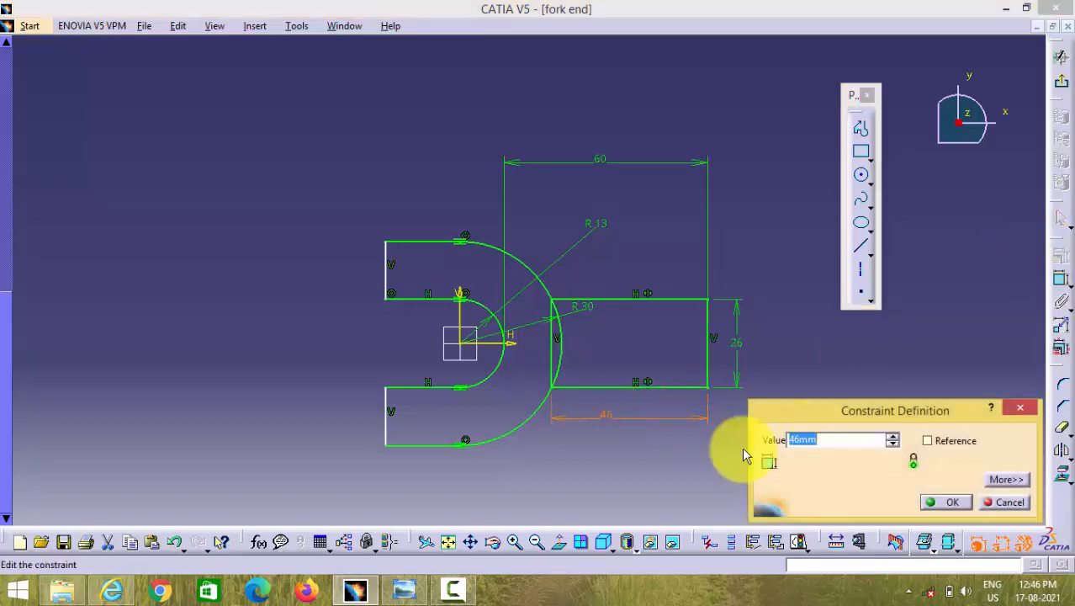
text(48)
key(Return)
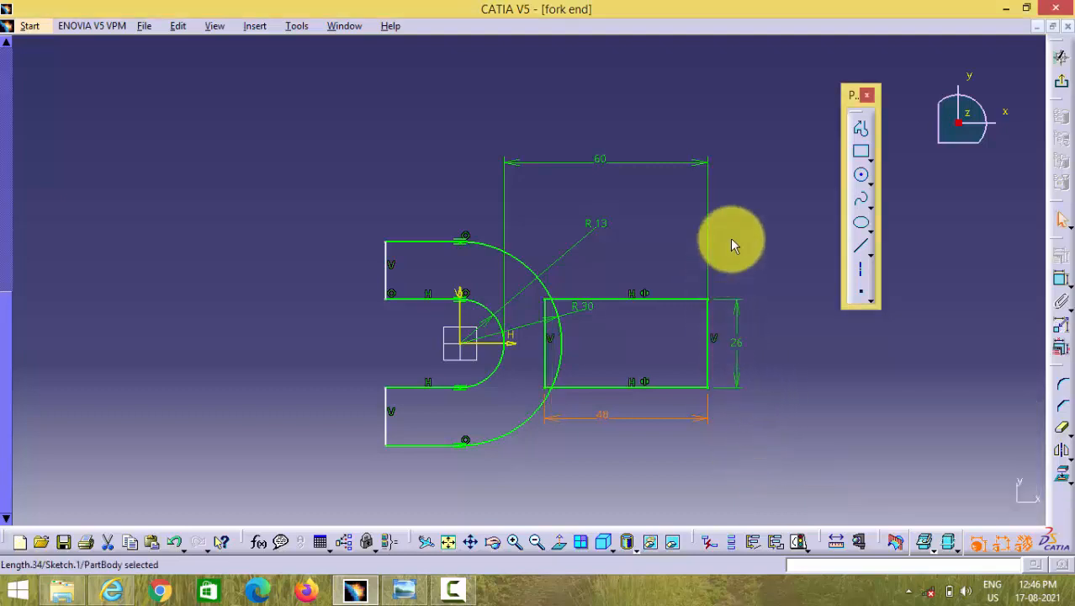
Trim away the shank rectangle's left edge inside the outer arc with Quick Trim
click(1062, 428)
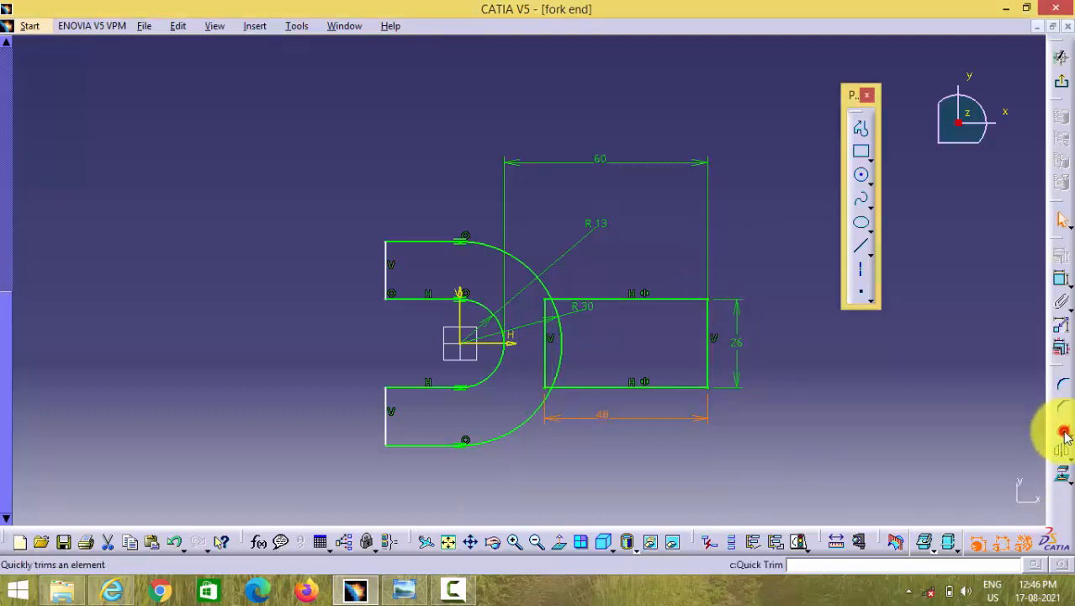
click(564, 333)
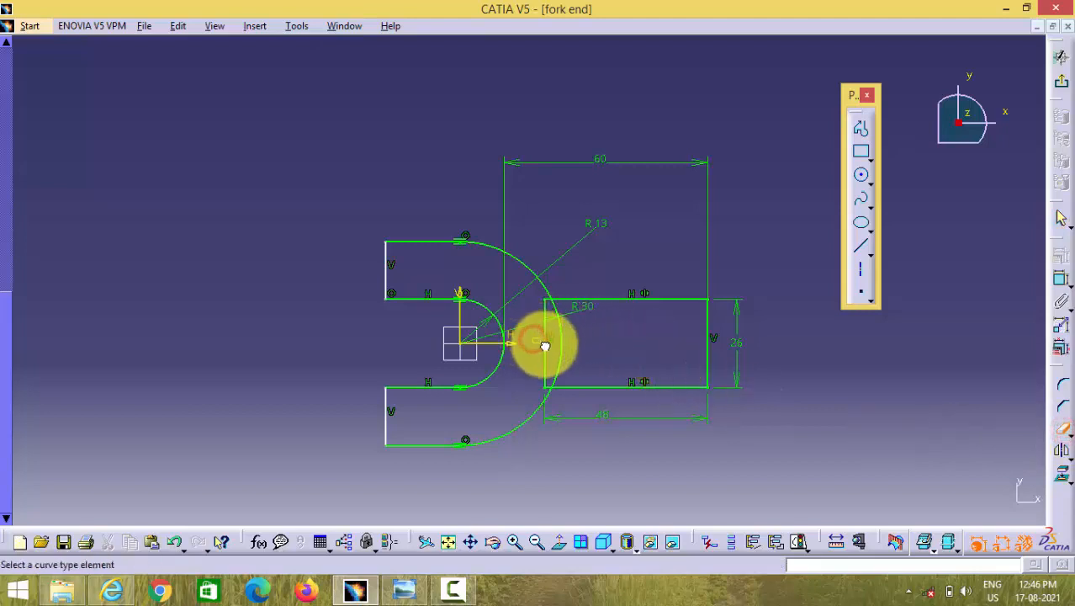
click(545, 347)
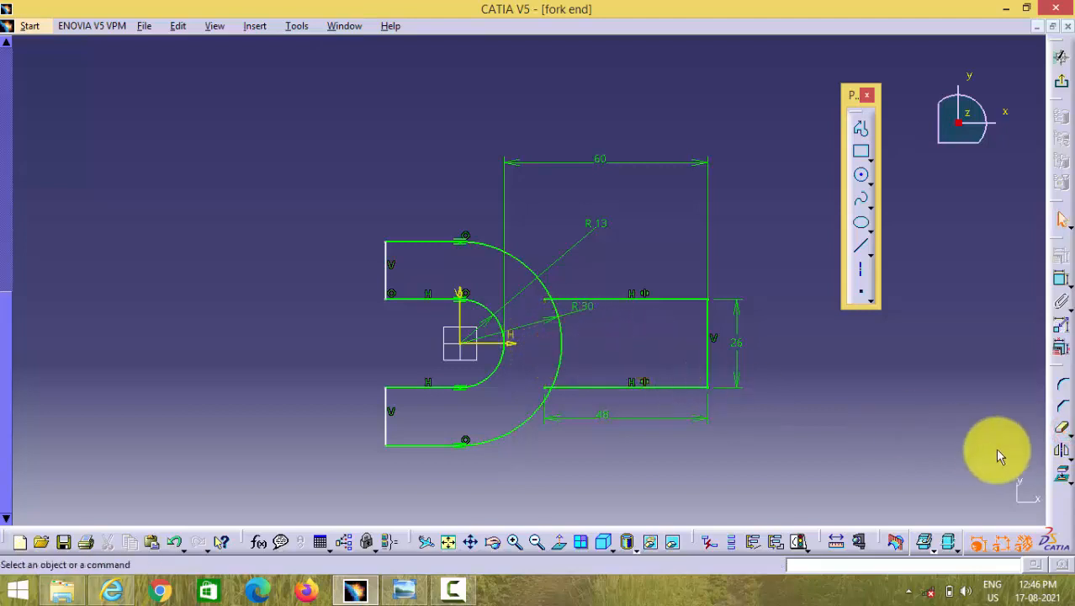
Trim the shank lines' short stubs inside the outer arc and the arc section between the two lines, joining fork and shank
click(558, 362)
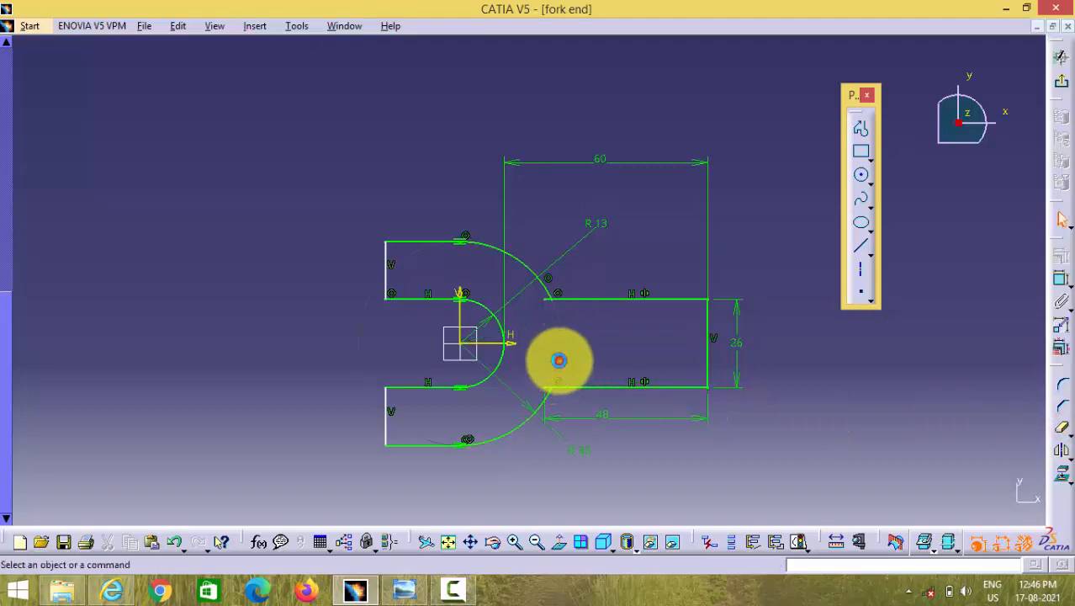
click(1064, 429)
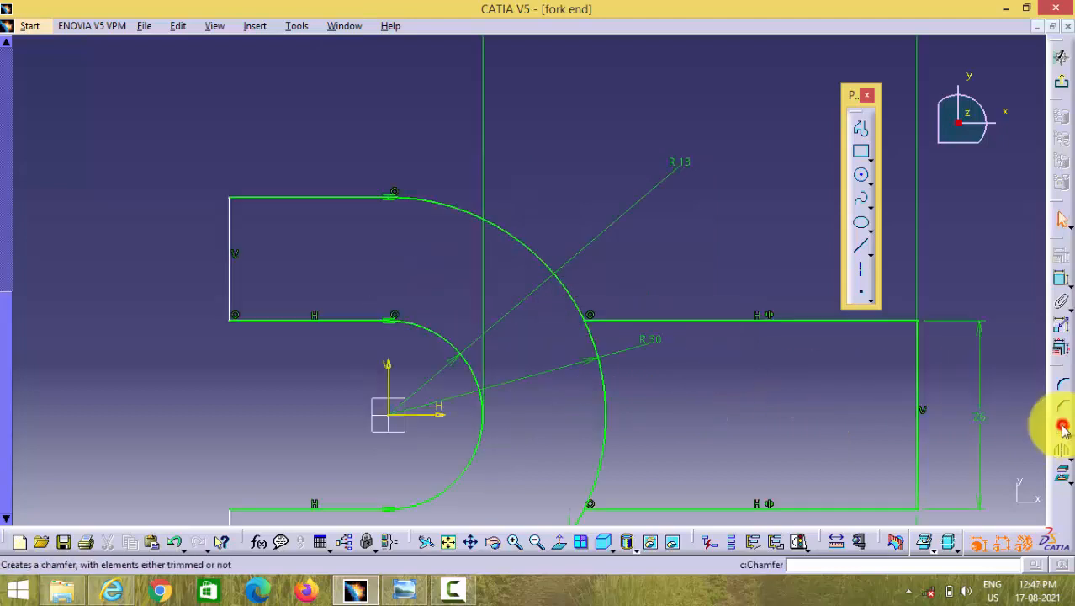
click(607, 420)
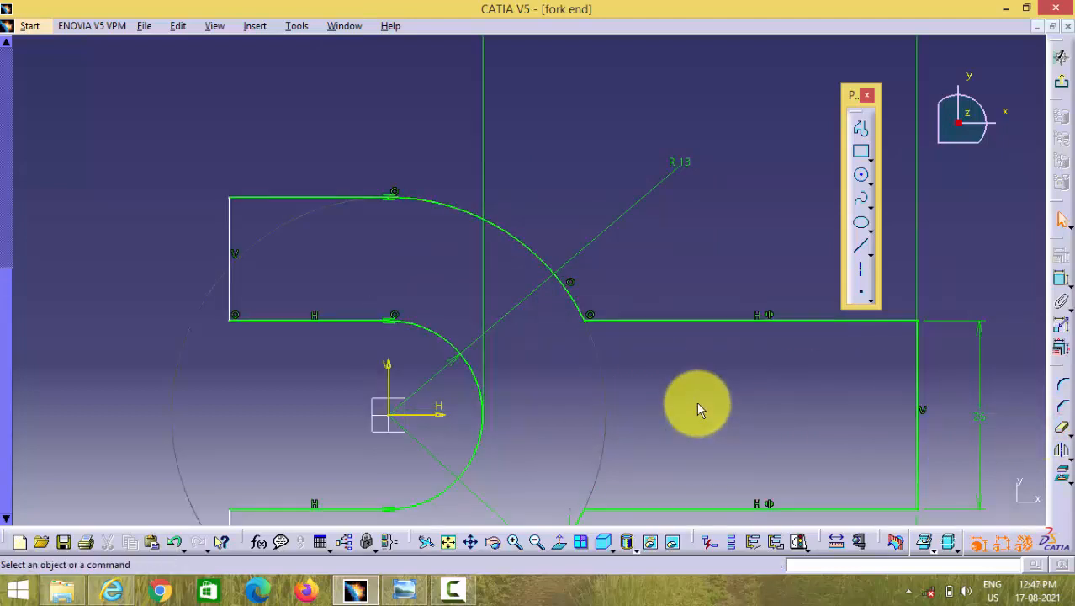
click(450, 541)
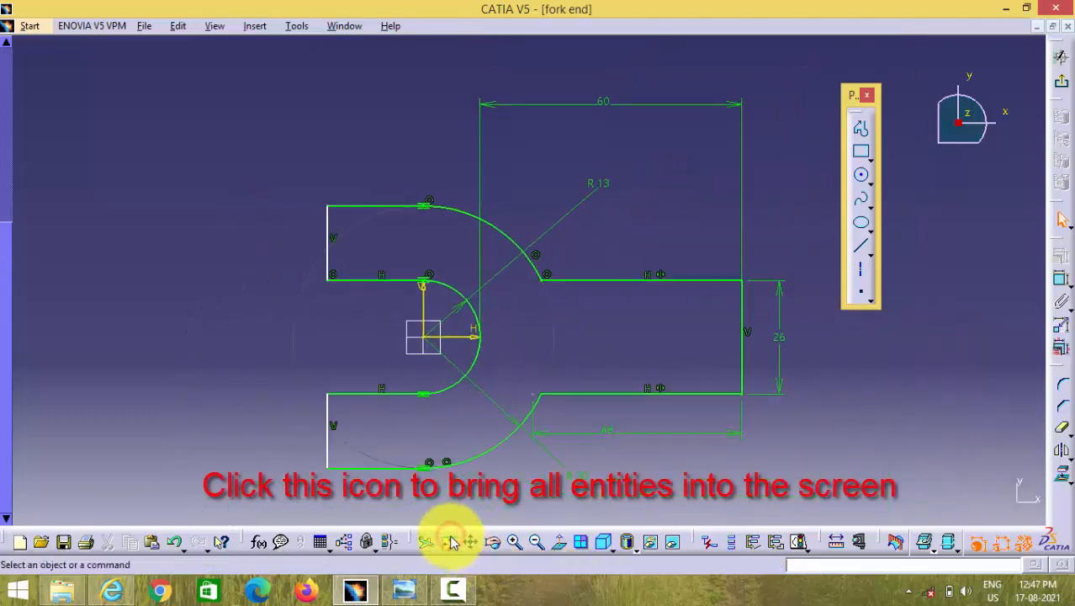
Check the fork end rod views and dimensions in the knuckle joint reference drawing, and return to CATIA
click(402, 592)
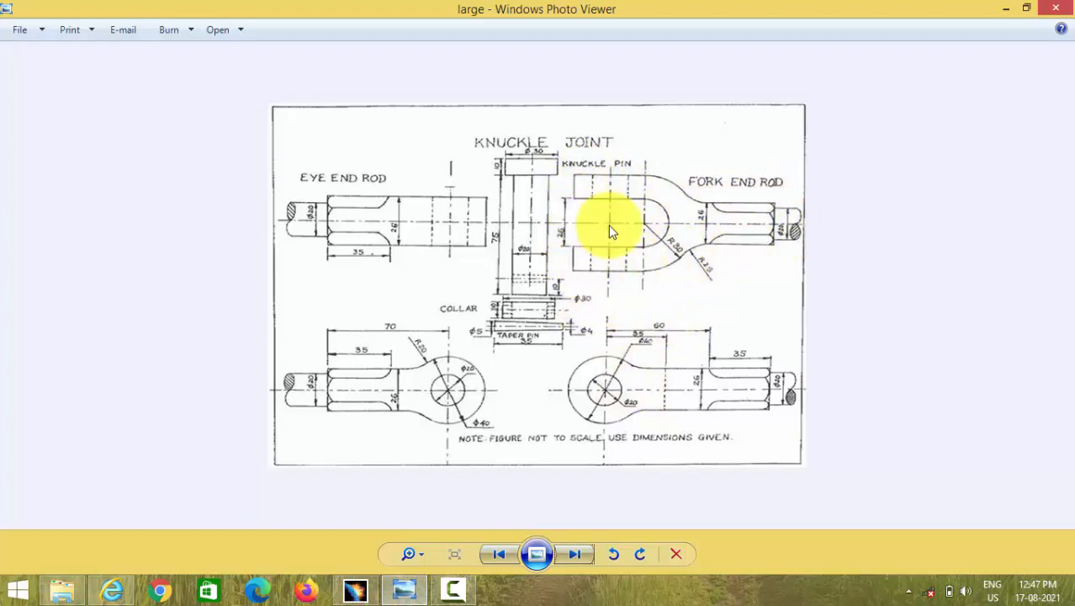
click(453, 589)
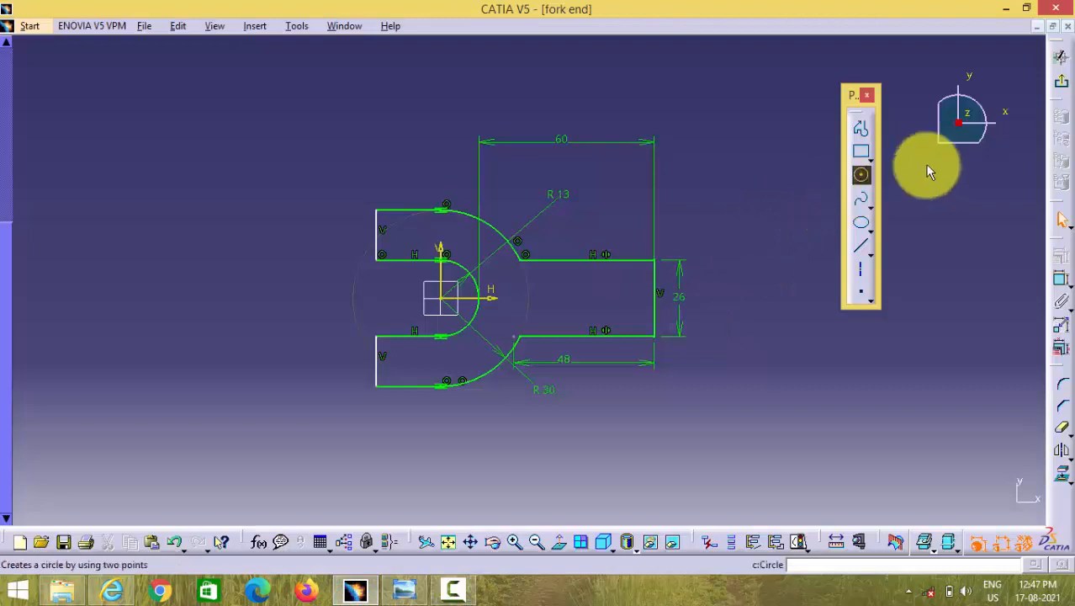
Exit the fork sketch and pad its profile 26 mm, consulting the knuckle joint reference drawing for the thickness
click(1065, 87)
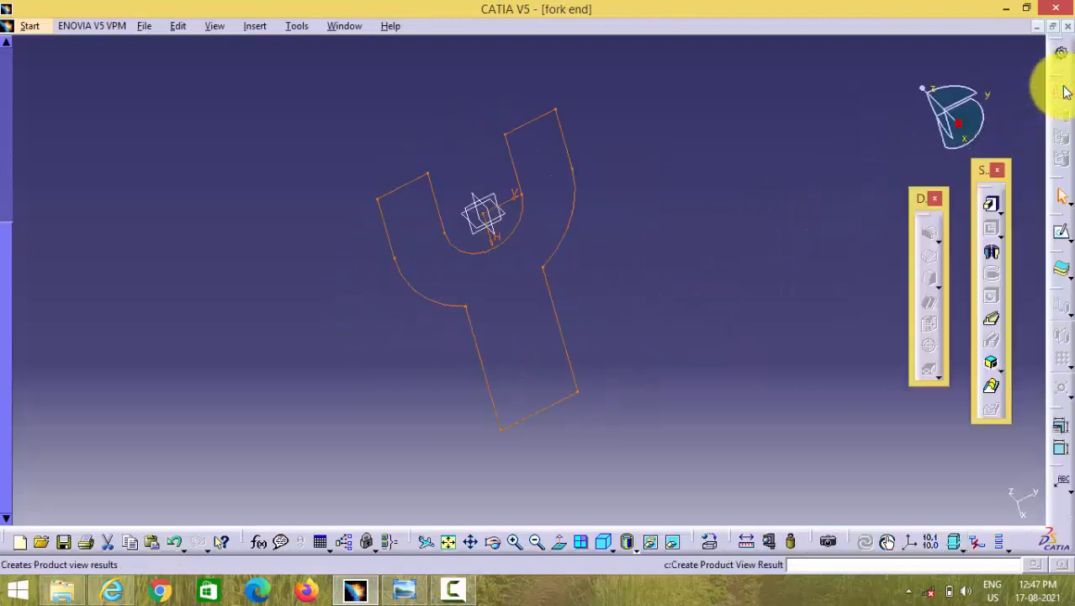
click(993, 209)
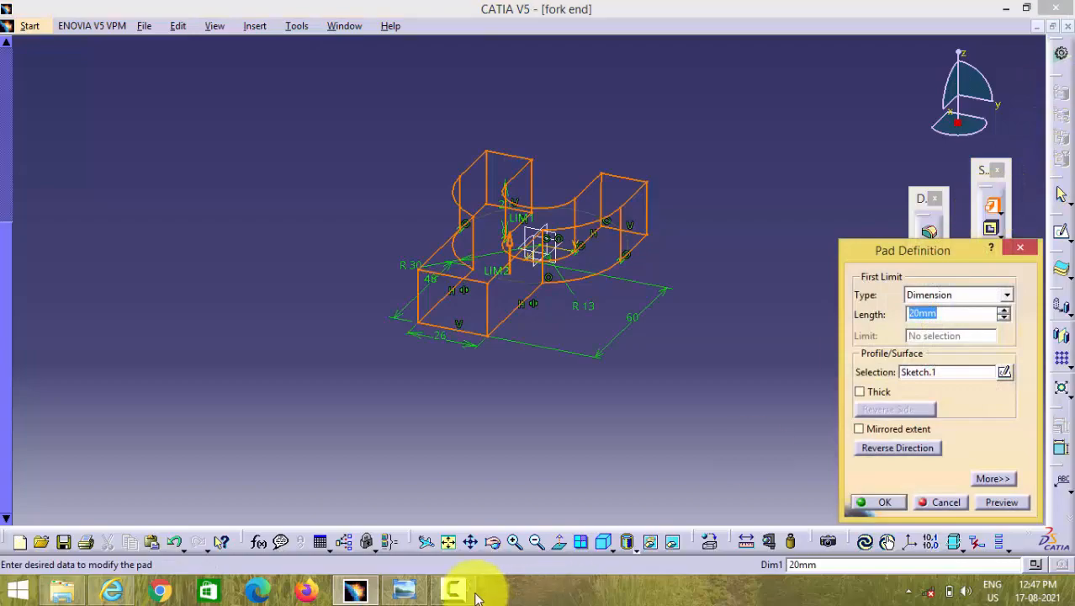
click(411, 585)
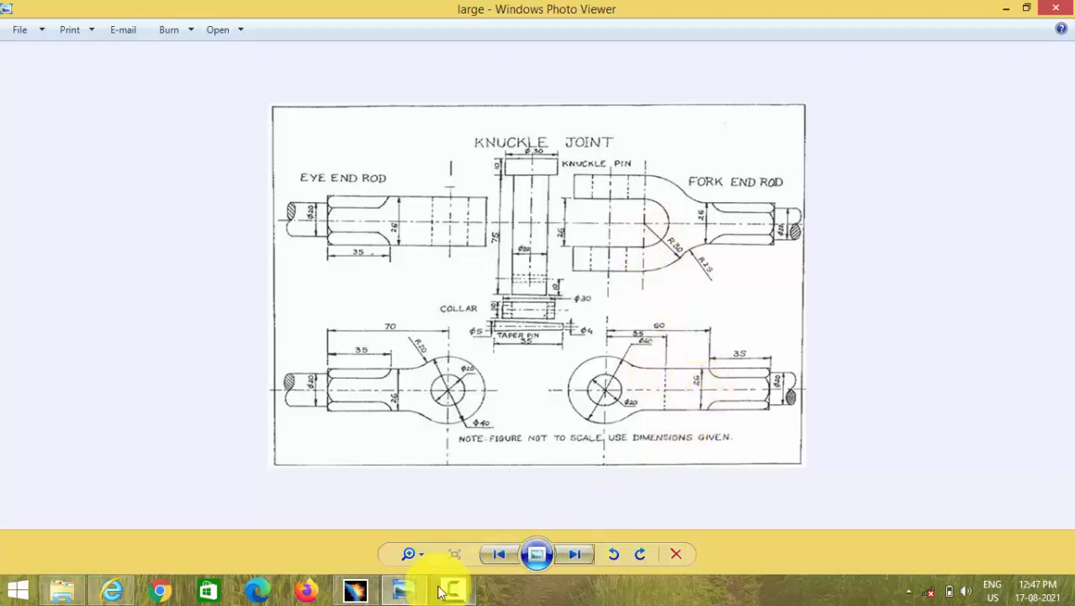
click(356, 592)
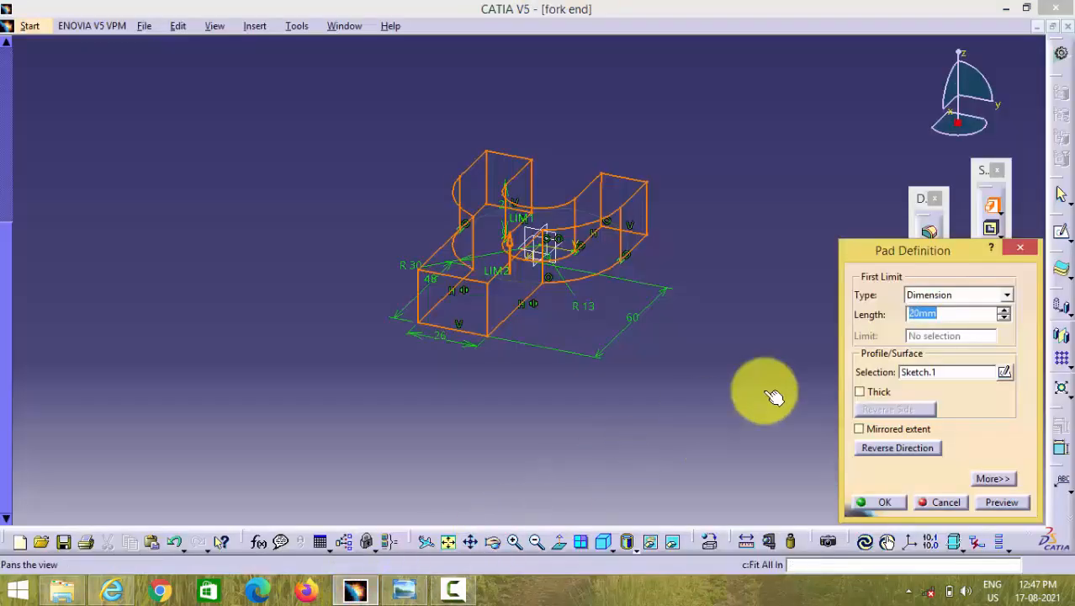
key(Return)
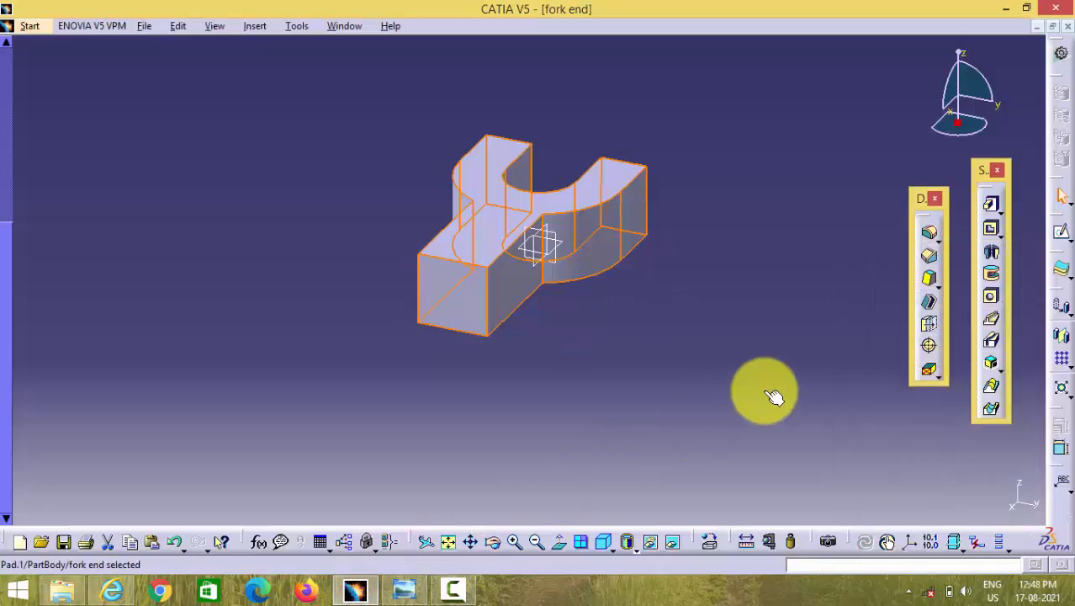
click(557, 365)
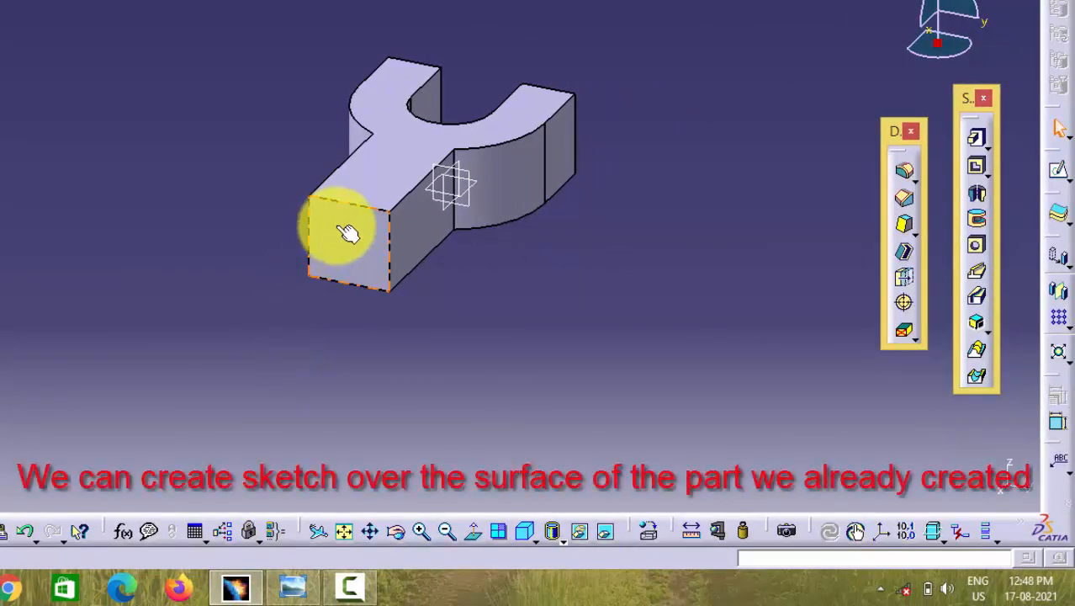
Start a sketch on the fork arm's flat outer side face and draw a vertical axis along the face's free-end edge
click(573, 148)
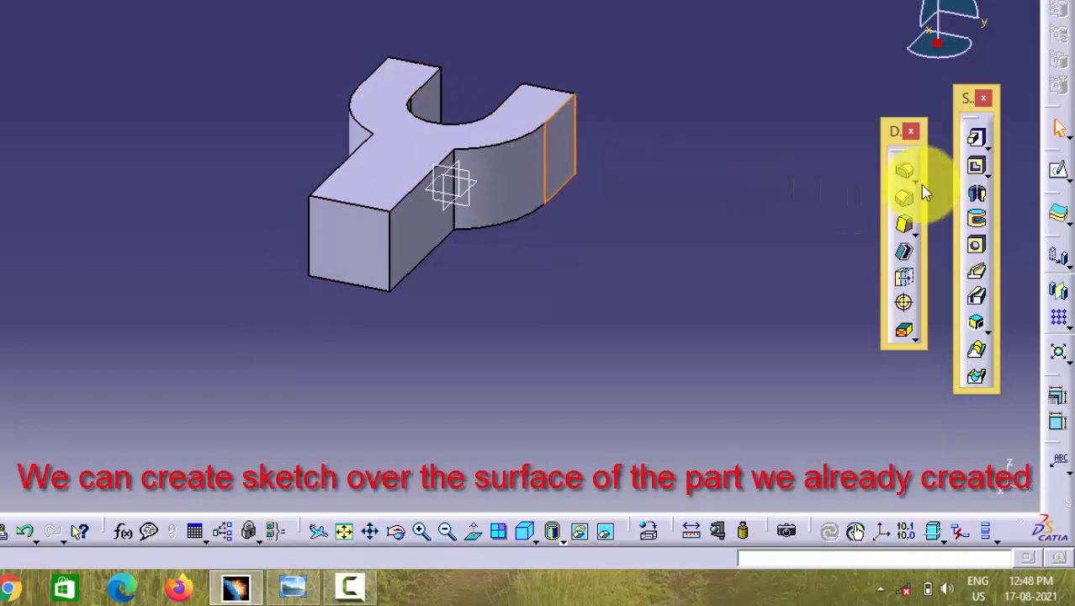
click(1059, 174)
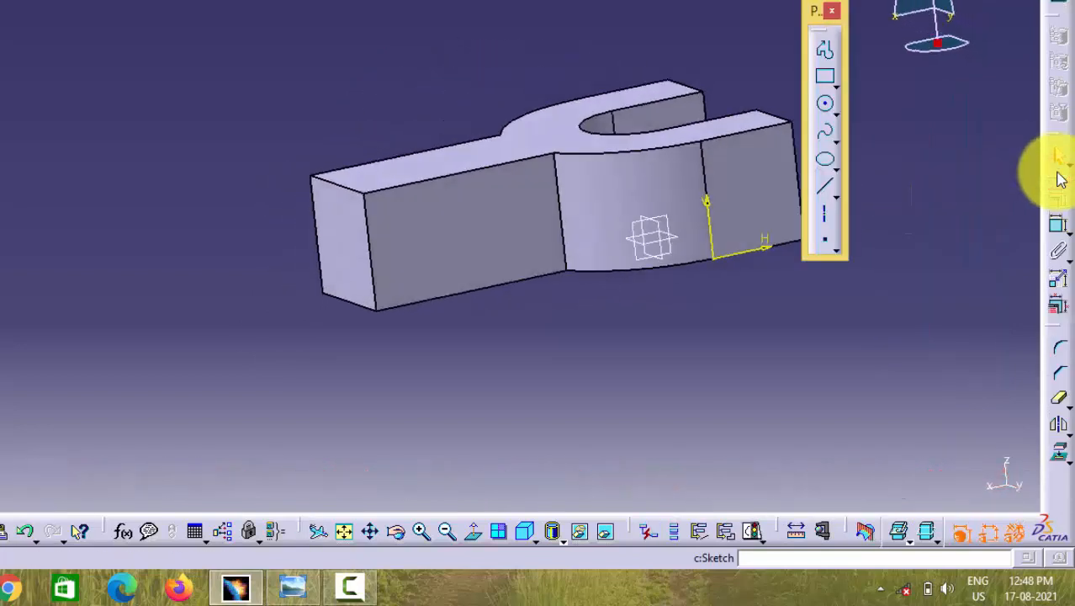
click(828, 218)
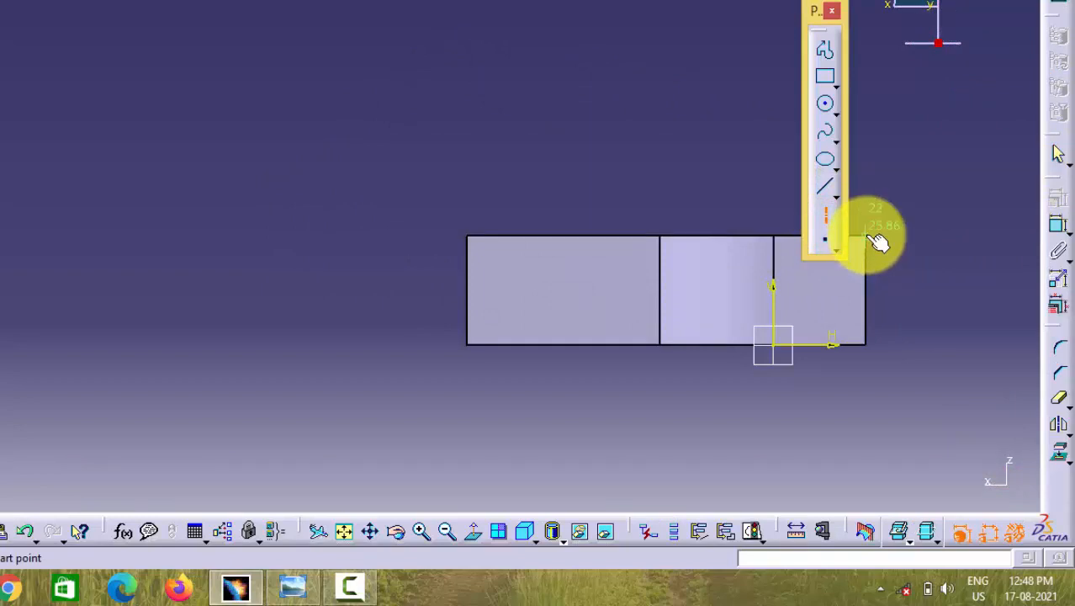
click(866, 238)
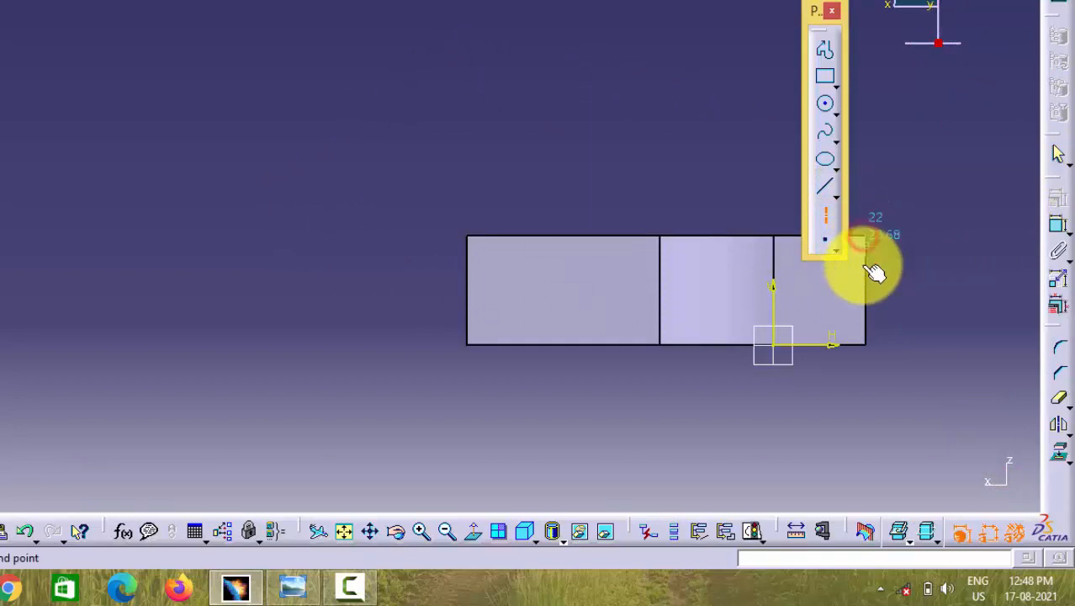
click(872, 347)
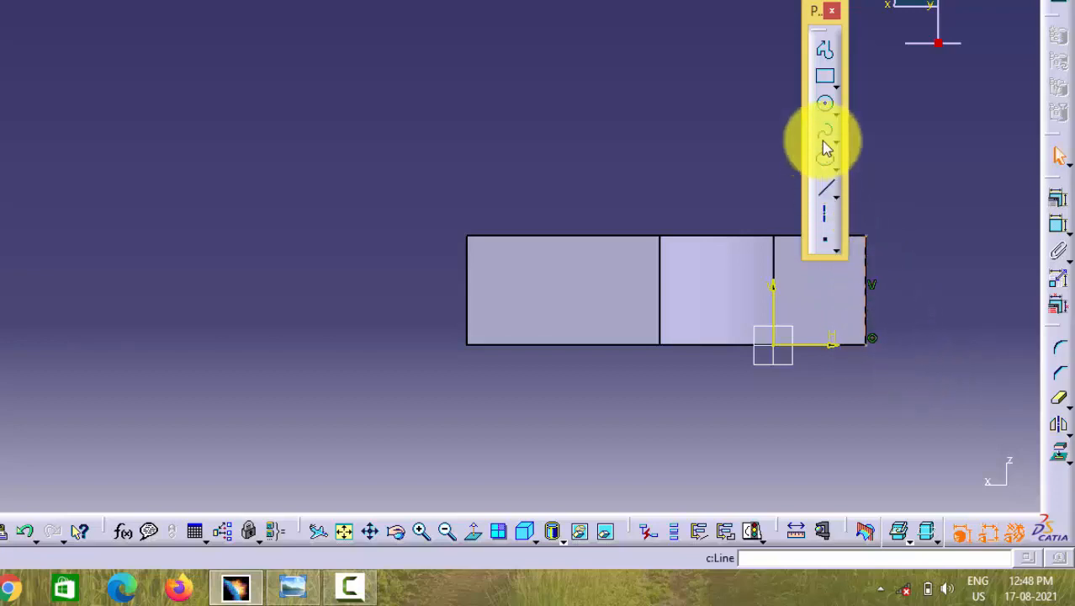
Draw a circle centred on the middle of the axis and set its radius to 20 mm
click(829, 105)
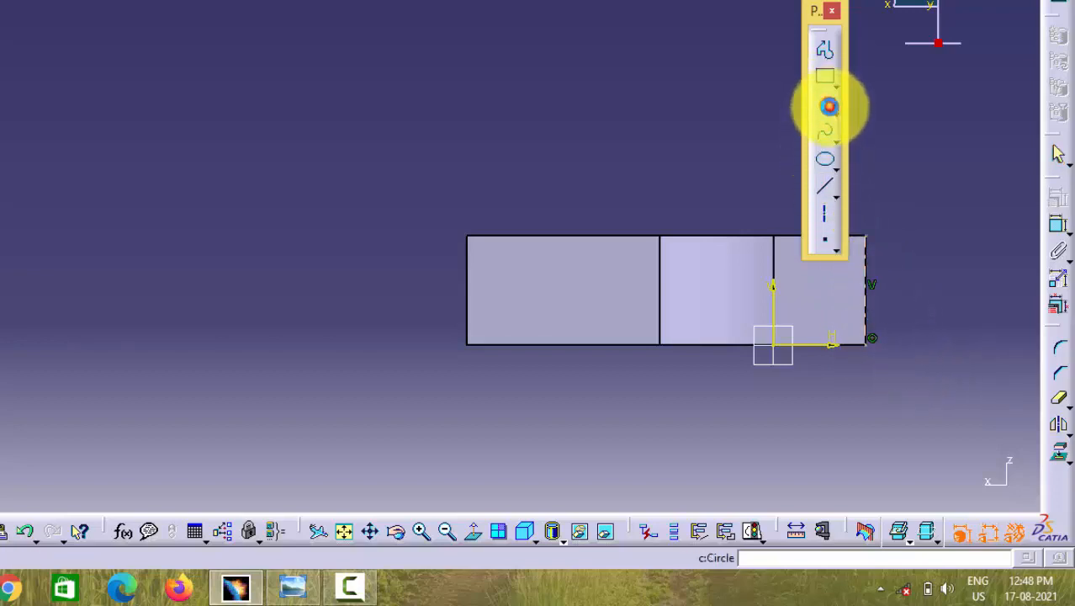
click(866, 290)
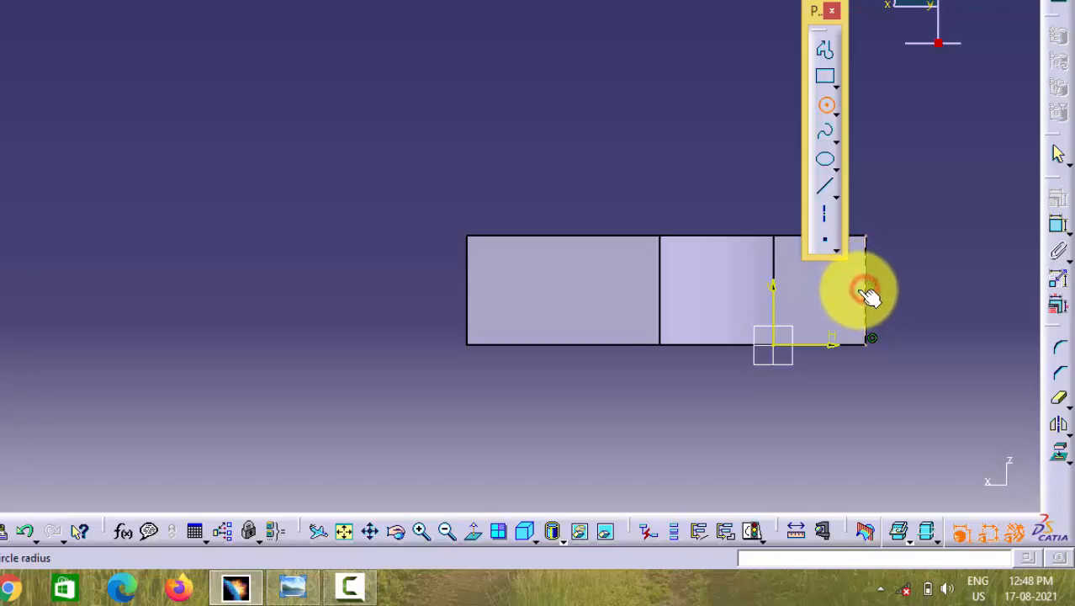
click(829, 319)
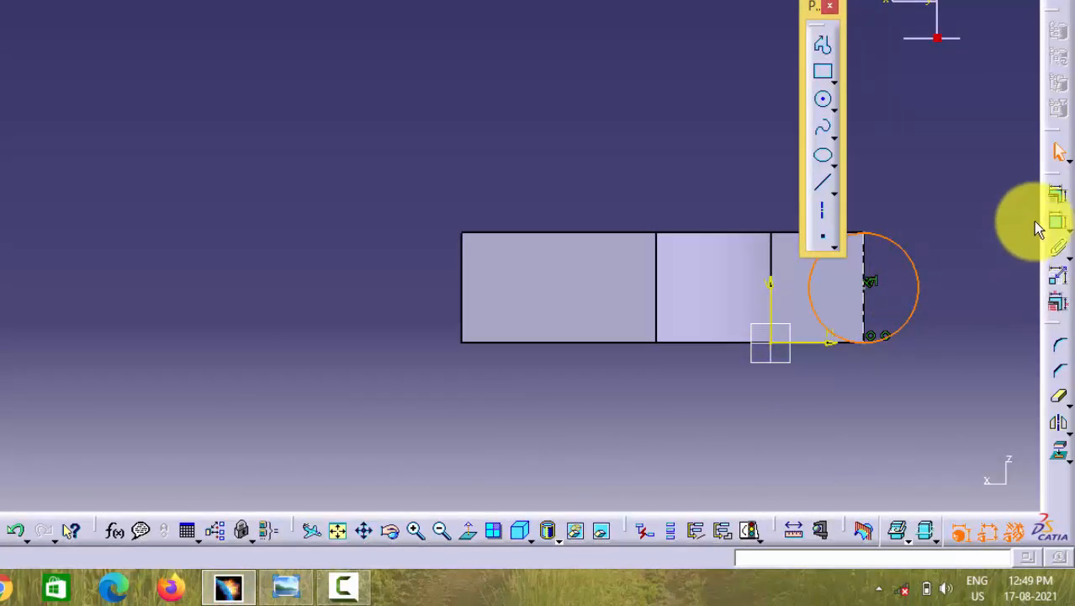
click(1058, 223)
click(912, 251)
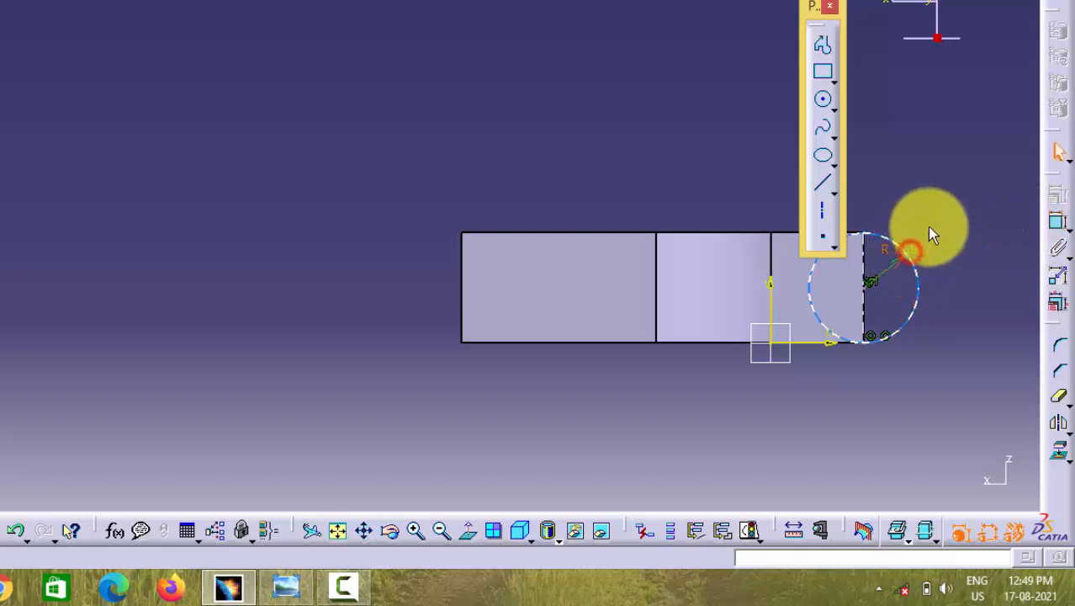
double_click(919, 247)
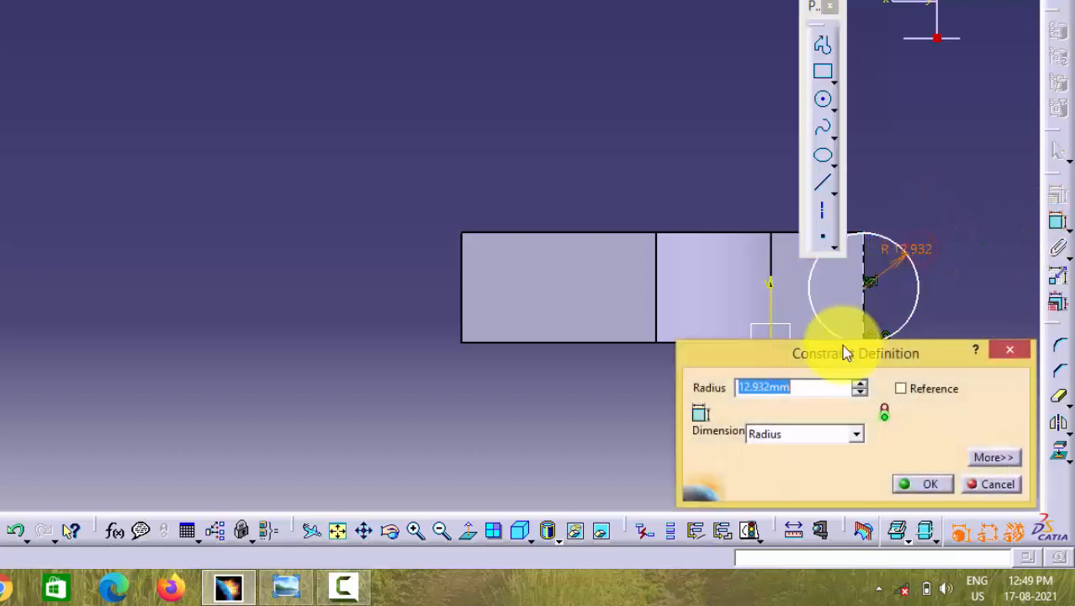
key(Return)
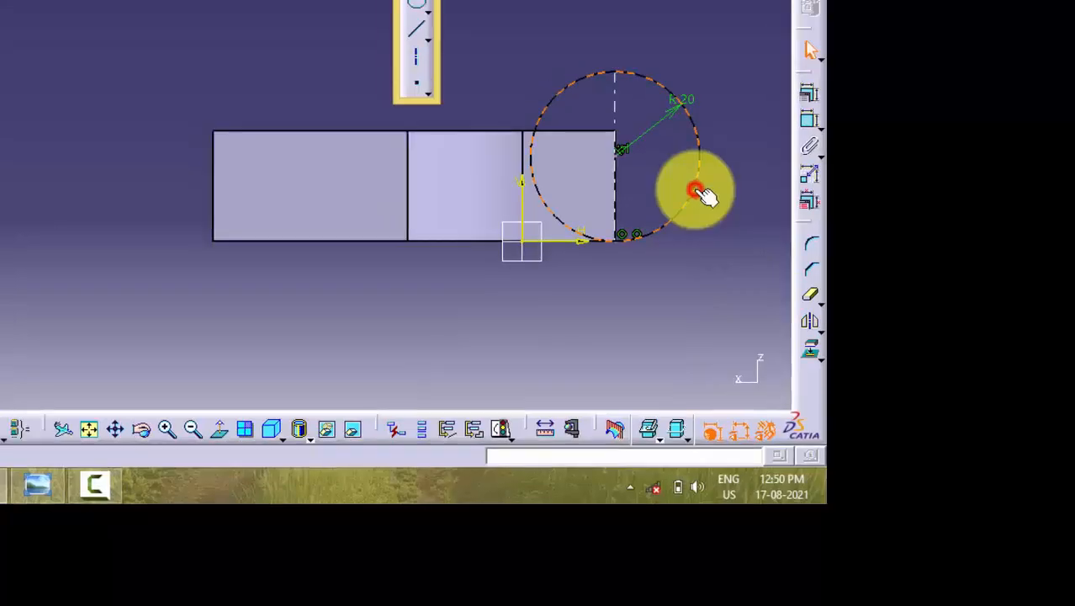
Move the circle with its axis off the end edge and constrain the axis 22 mm from the face's vertical edge at the arc
drag(943, 294, 972, 356)
click(770, 249)
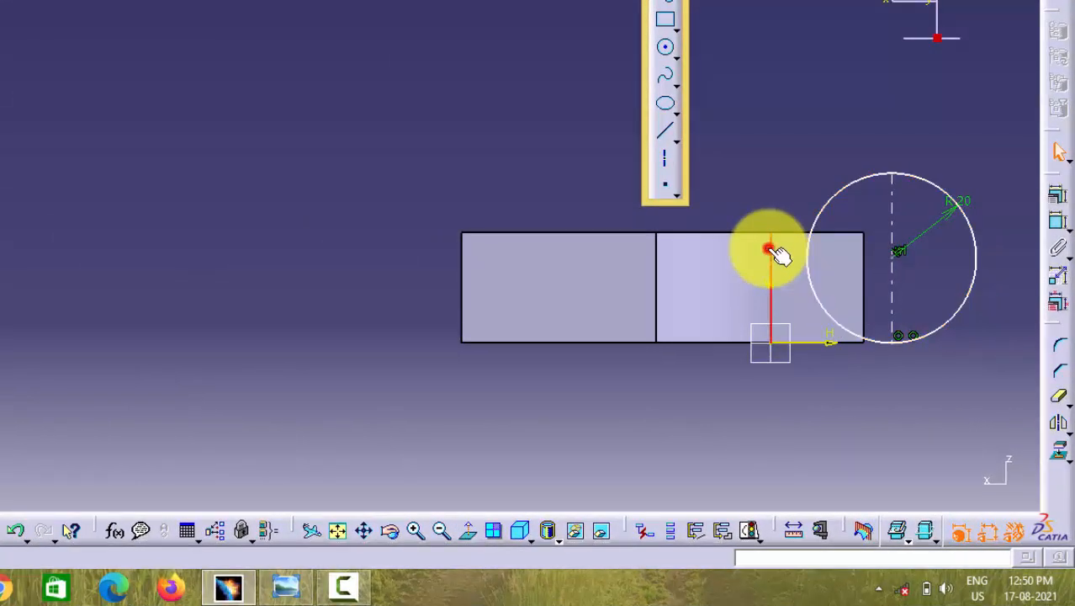
click(1059, 221)
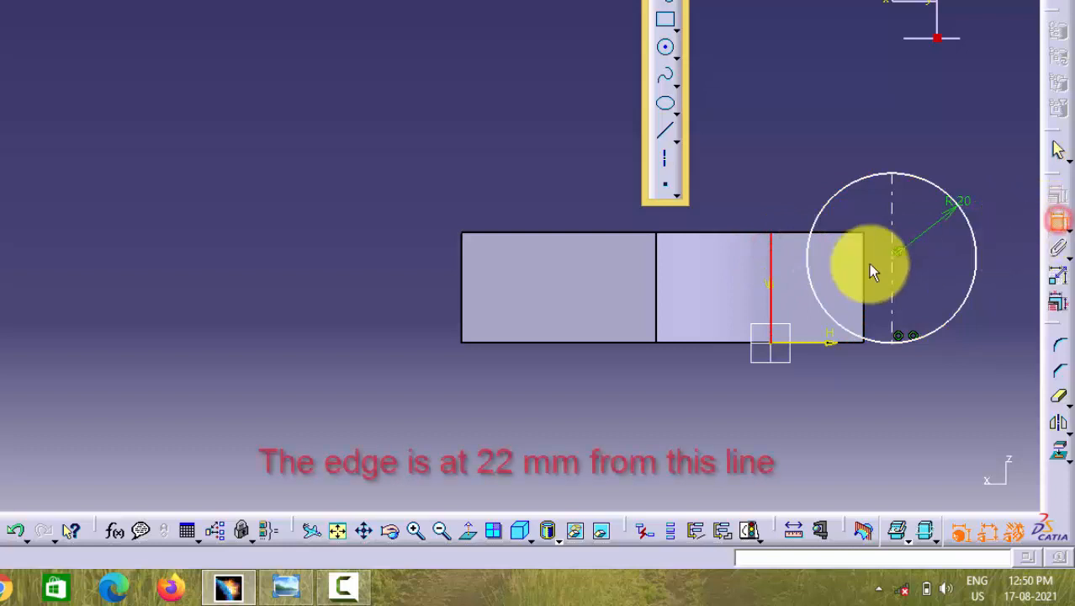
click(900, 244)
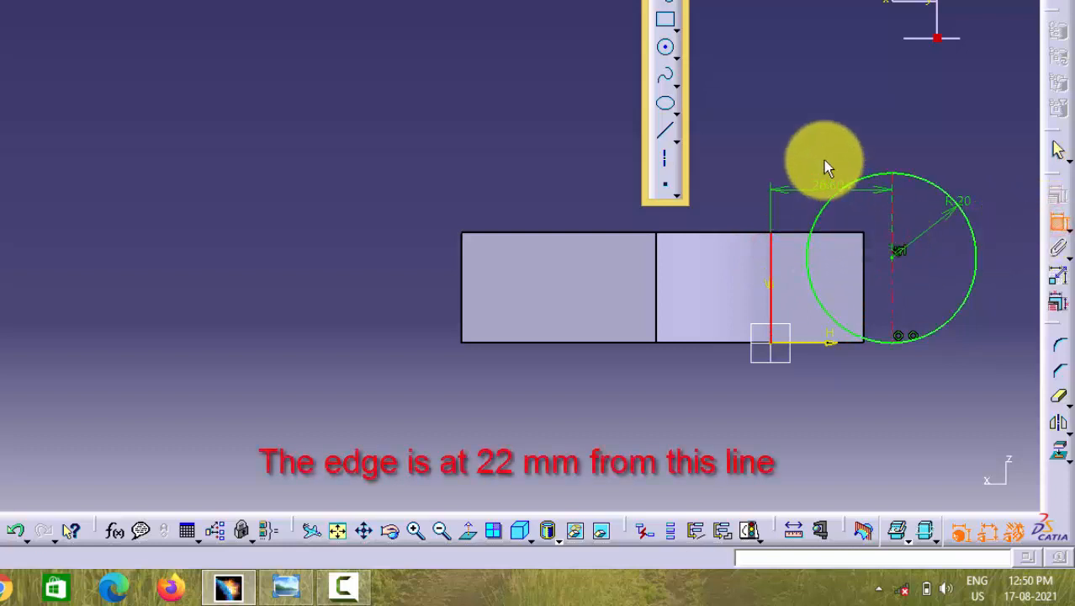
click(825, 123)
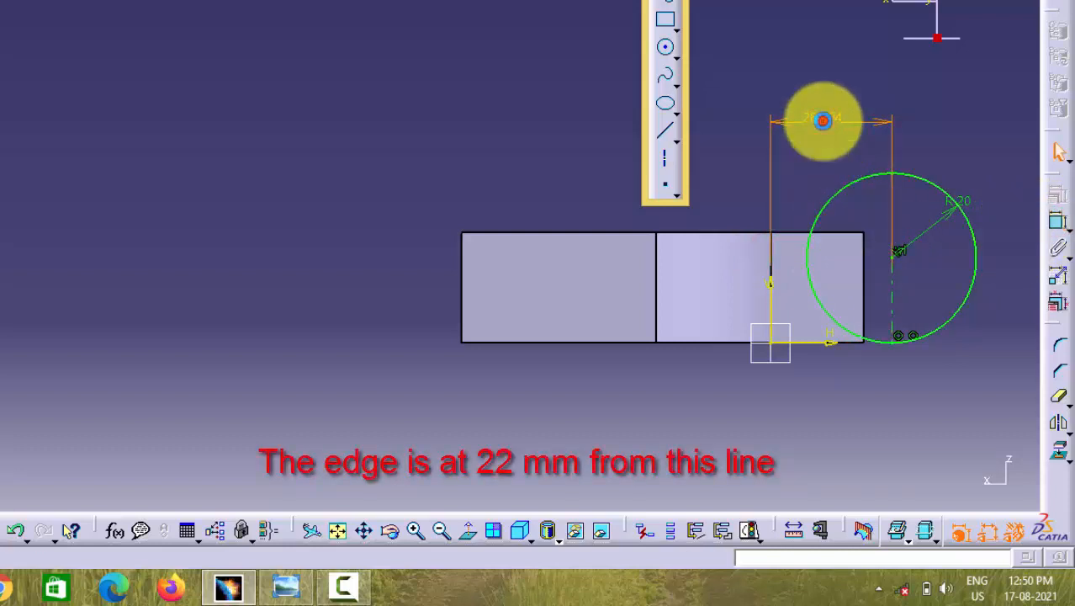
double_click(823, 120)
text(22)
key(Return)
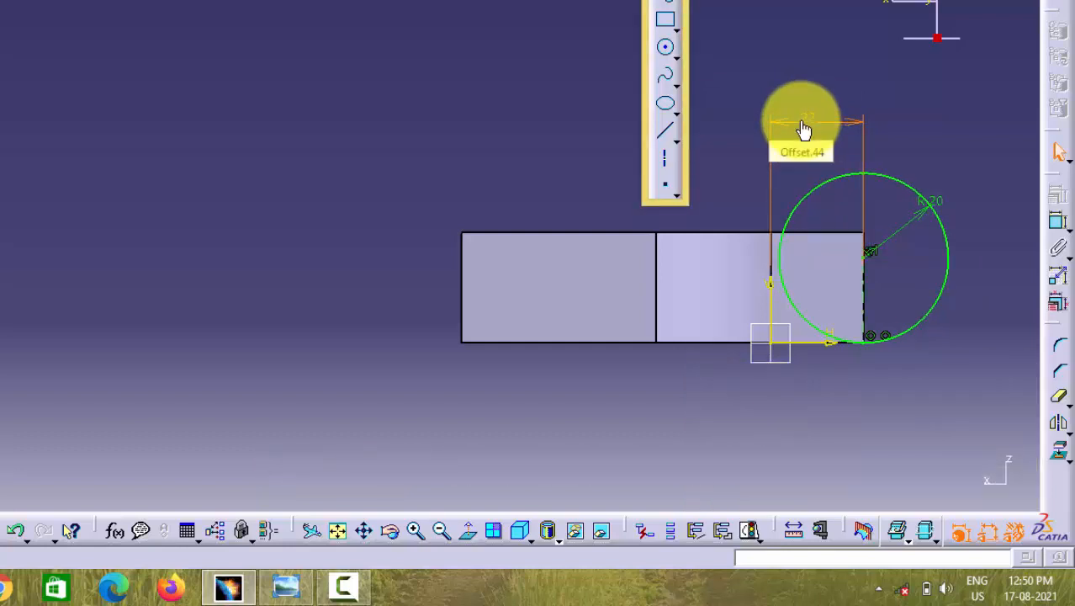
Dimension the circle's centre from the arm's upper edge and set the distance to 12 mm
click(1059, 221)
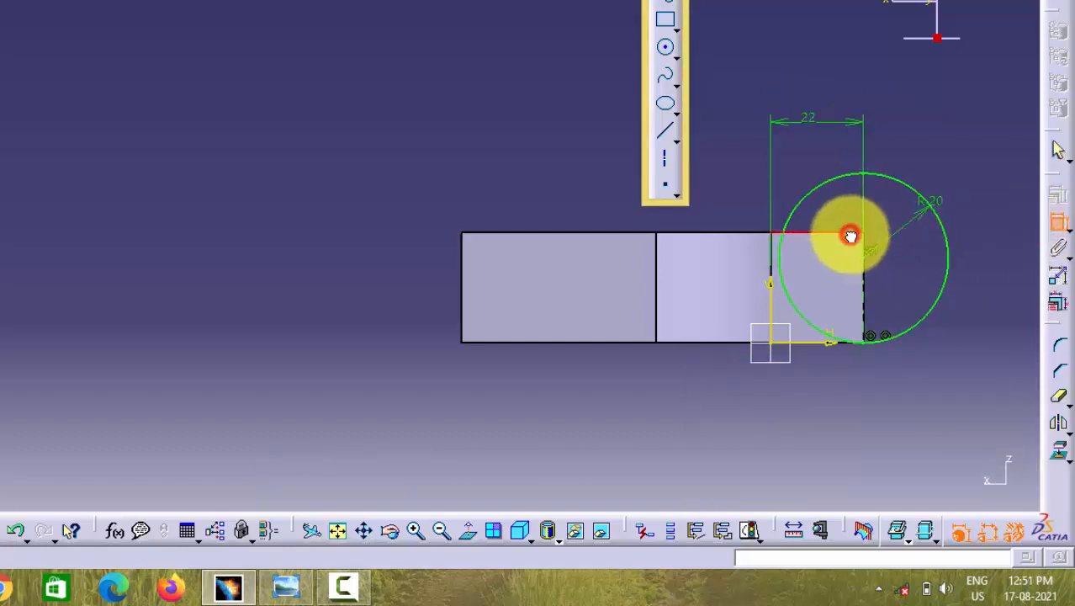
click(867, 252)
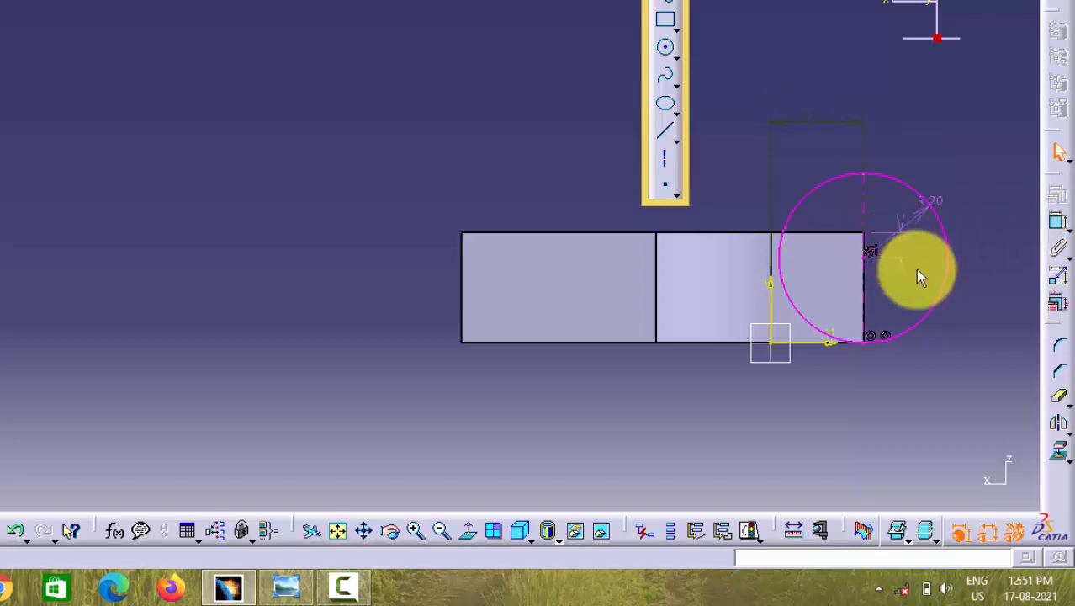
double_click(900, 241)
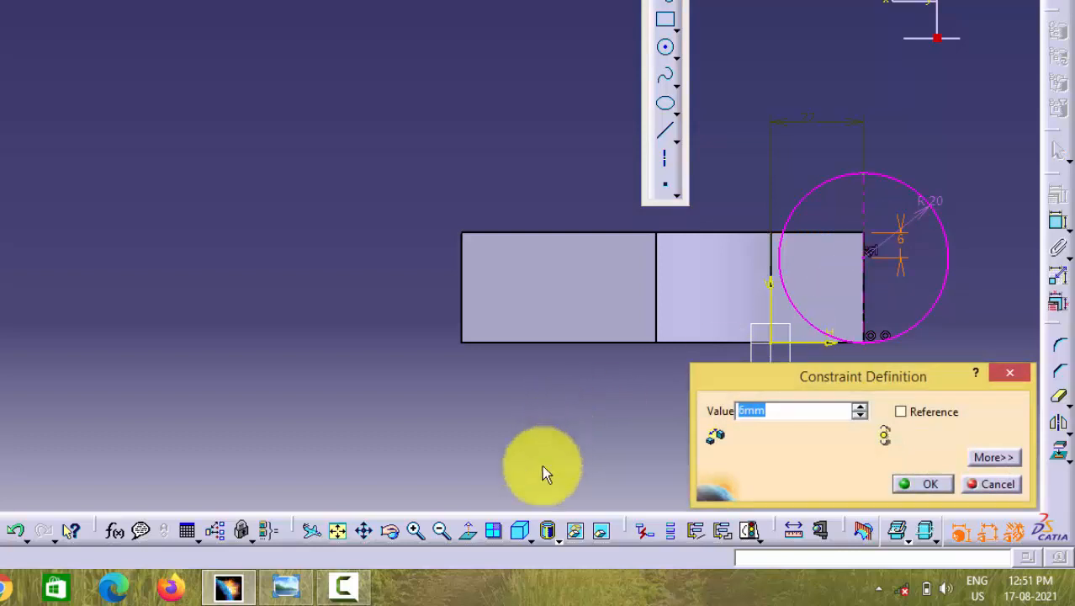
text(12)
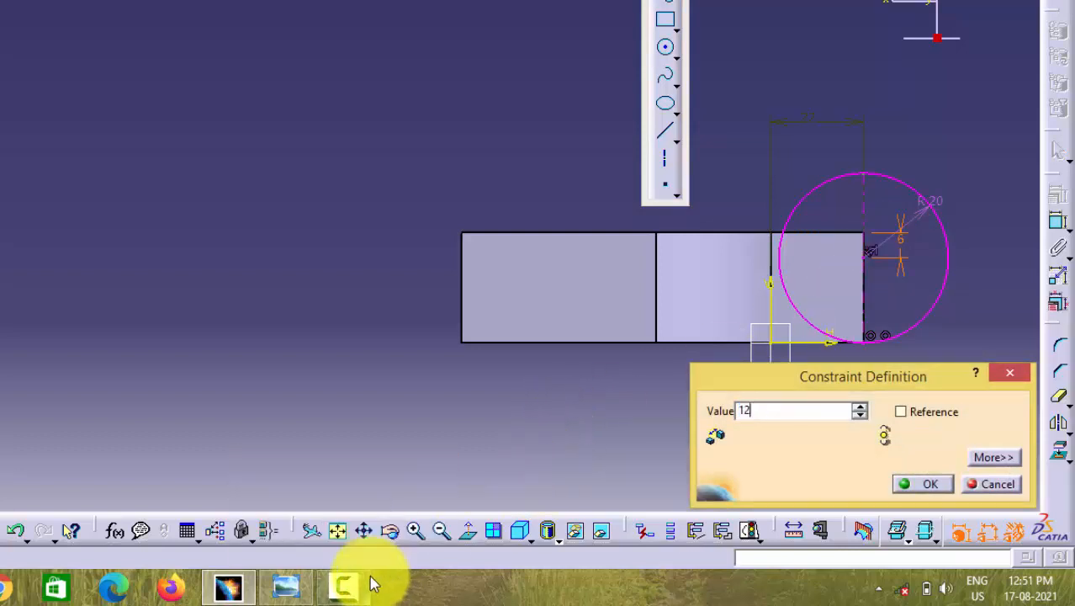
key(Return)
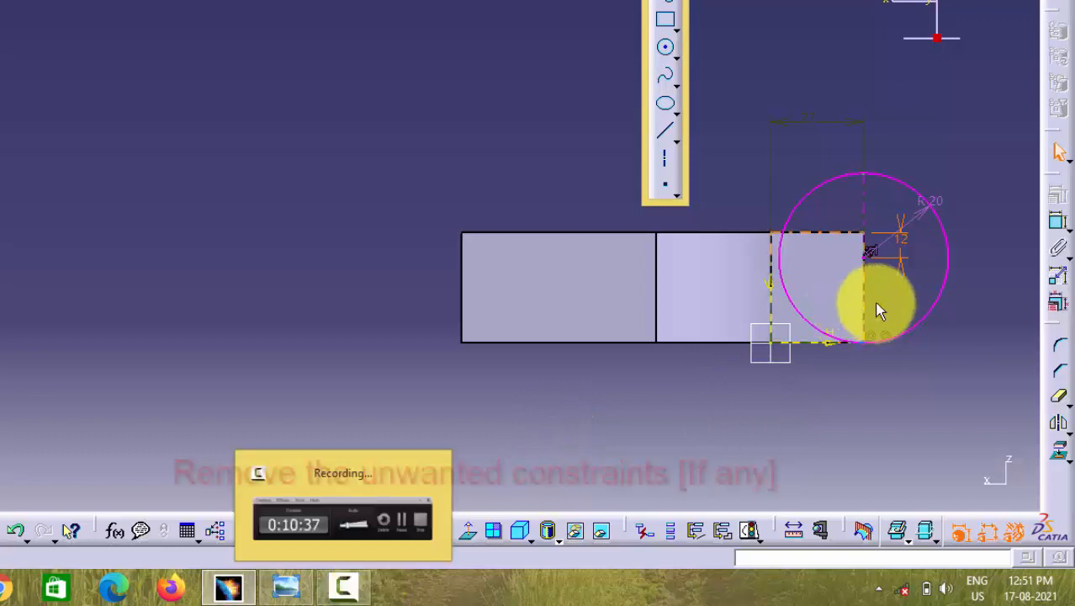
Delete the unwanted coincidence constraint tying the circle and axis to the arm's lower edge
click(882, 339)
click(882, 338)
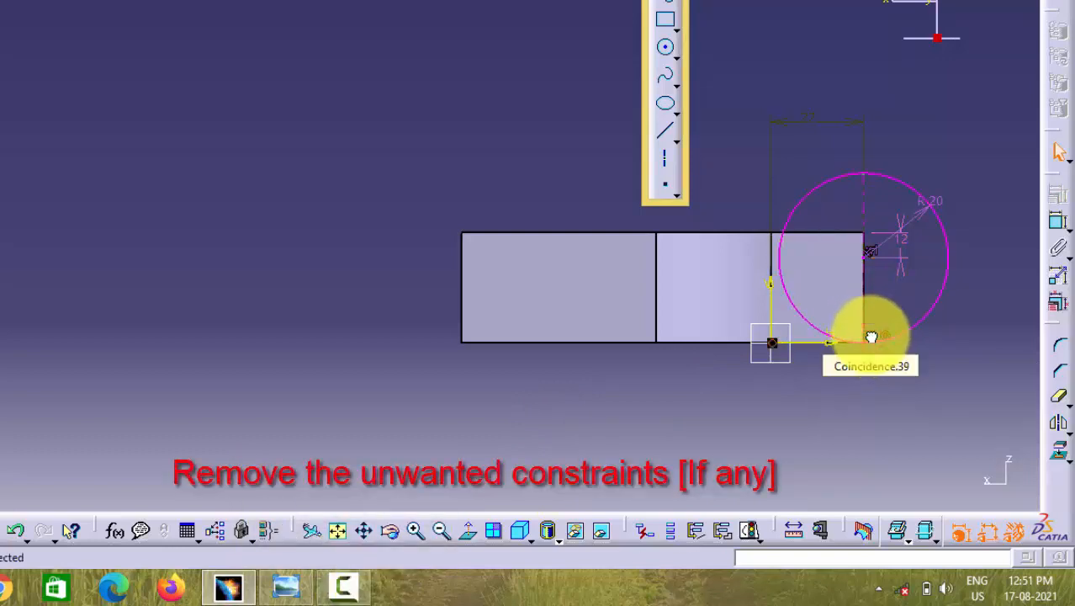
click(872, 337)
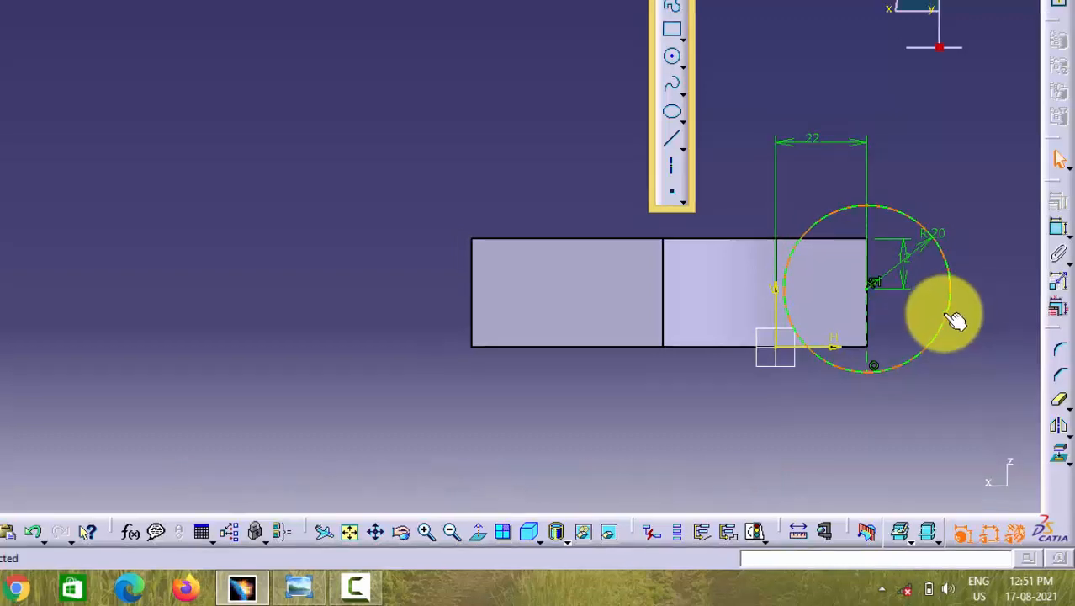
Leave the circle sketch and pad it 17 mm in the reversed direction, into the fork arm
click(1058, 61)
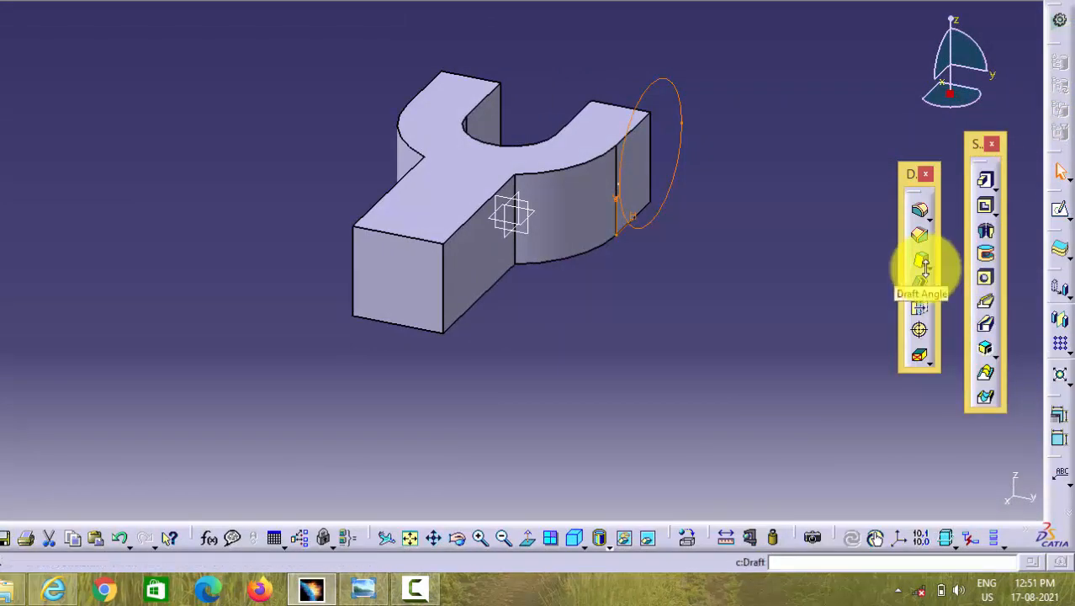
click(988, 186)
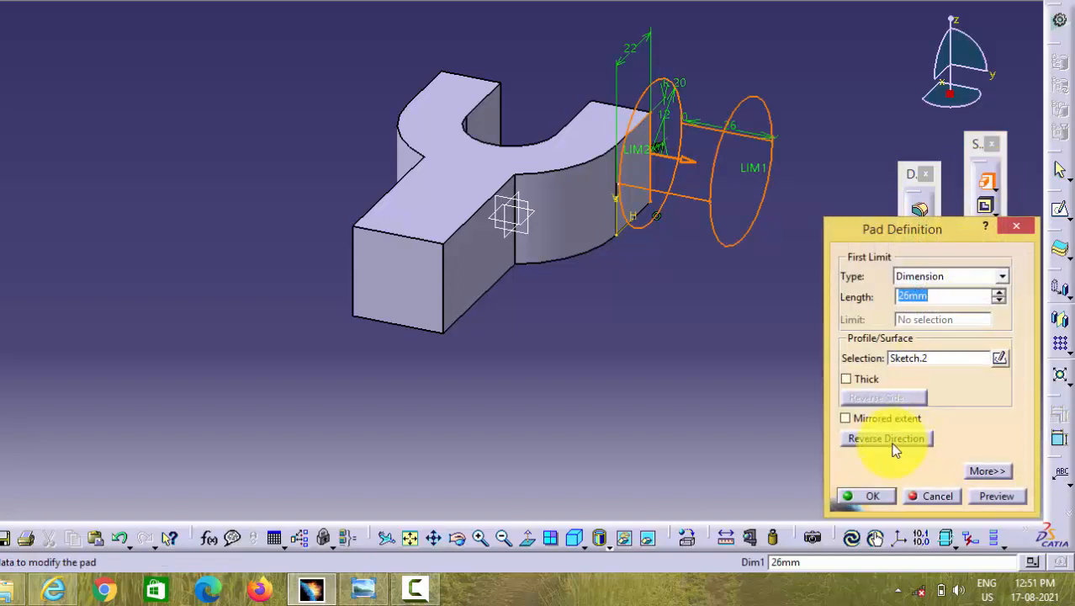
click(886, 438)
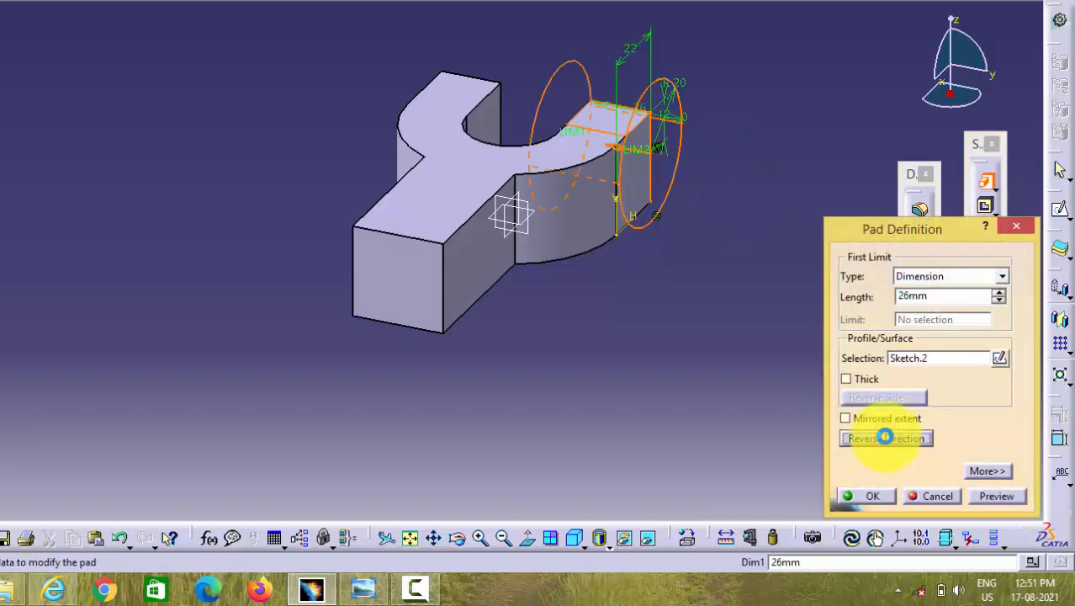
click(363, 589)
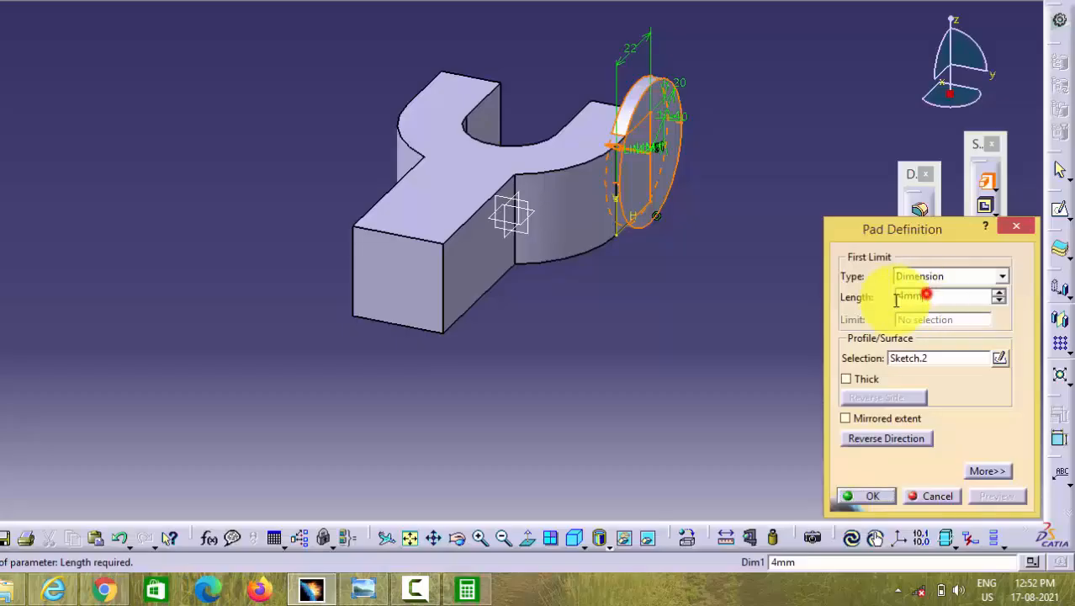
double_click(913, 295)
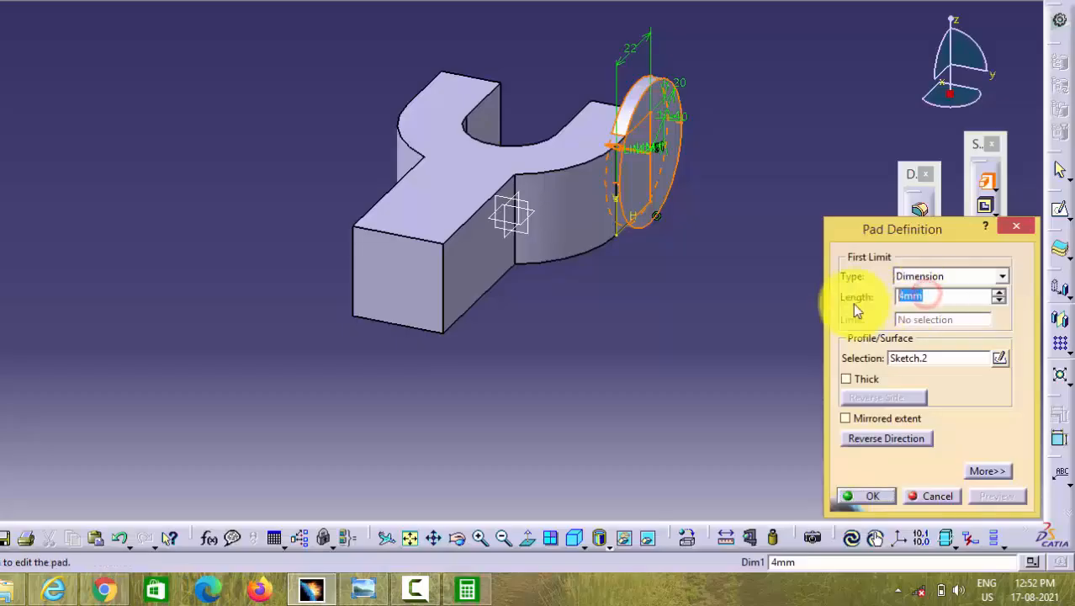
text(17)
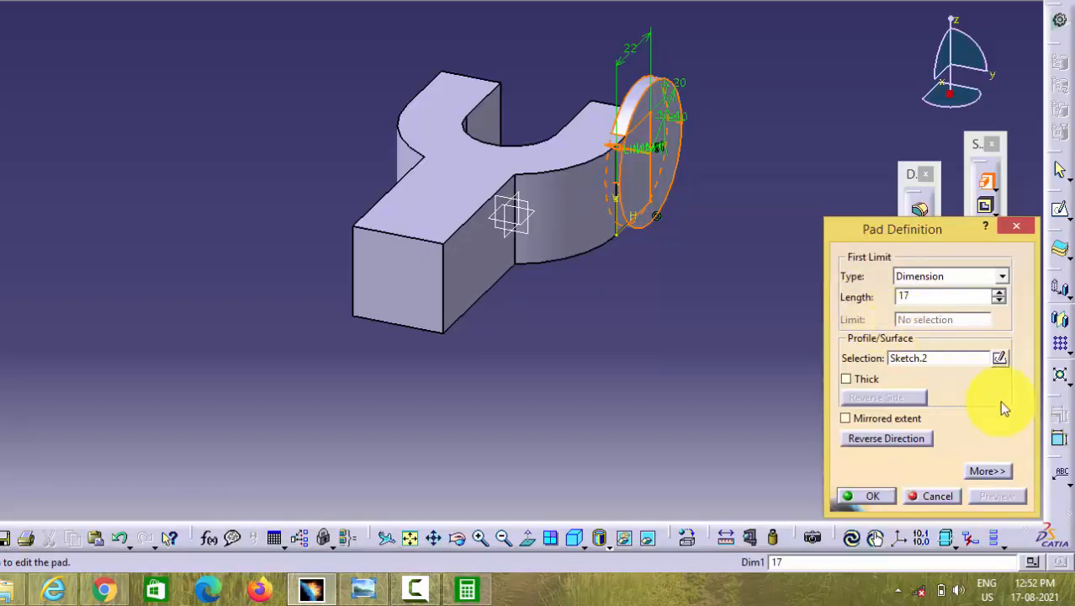
click(873, 498)
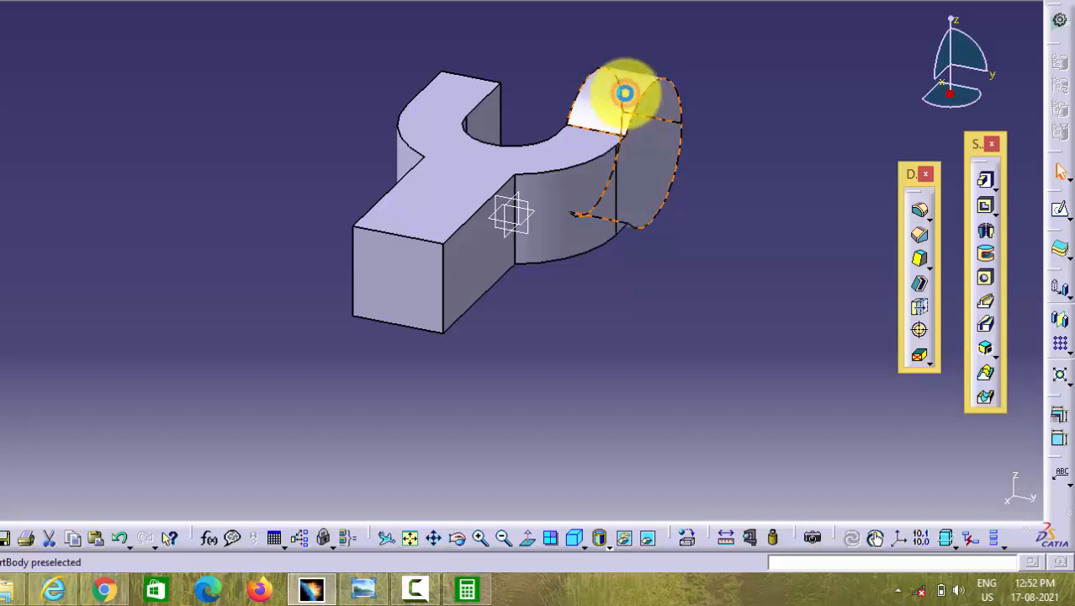
Mirror the round eye pad about the zx plane onto the opposite fork arm
click(637, 98)
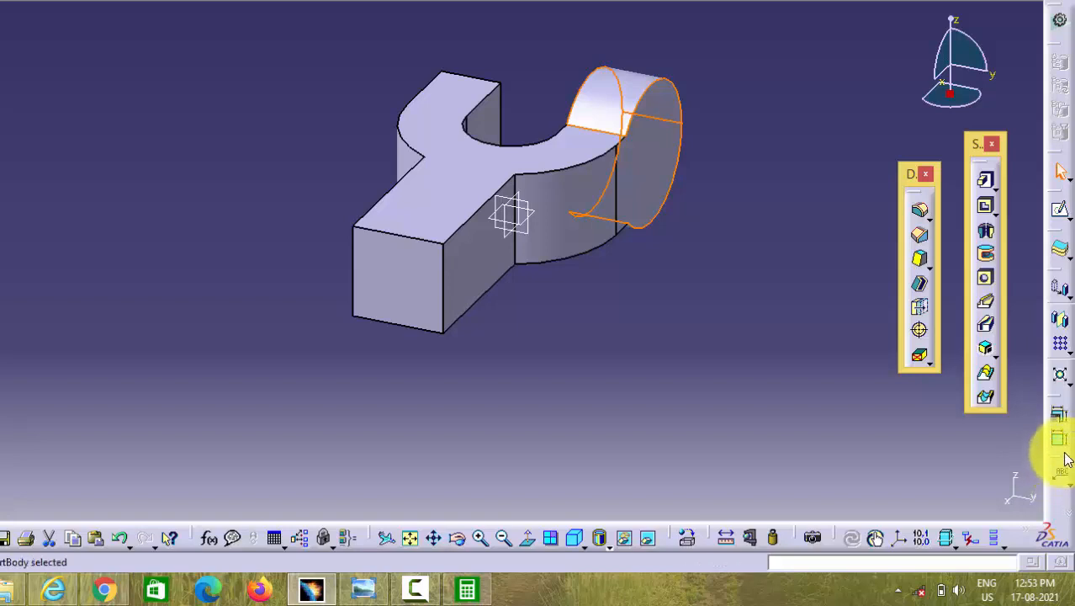
click(1063, 325)
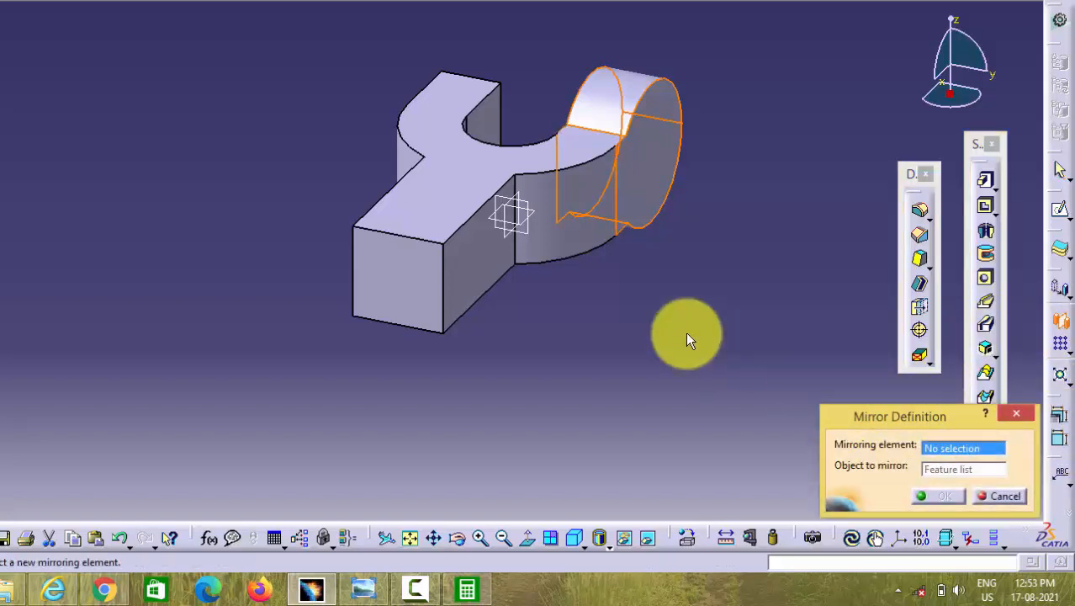
click(505, 214)
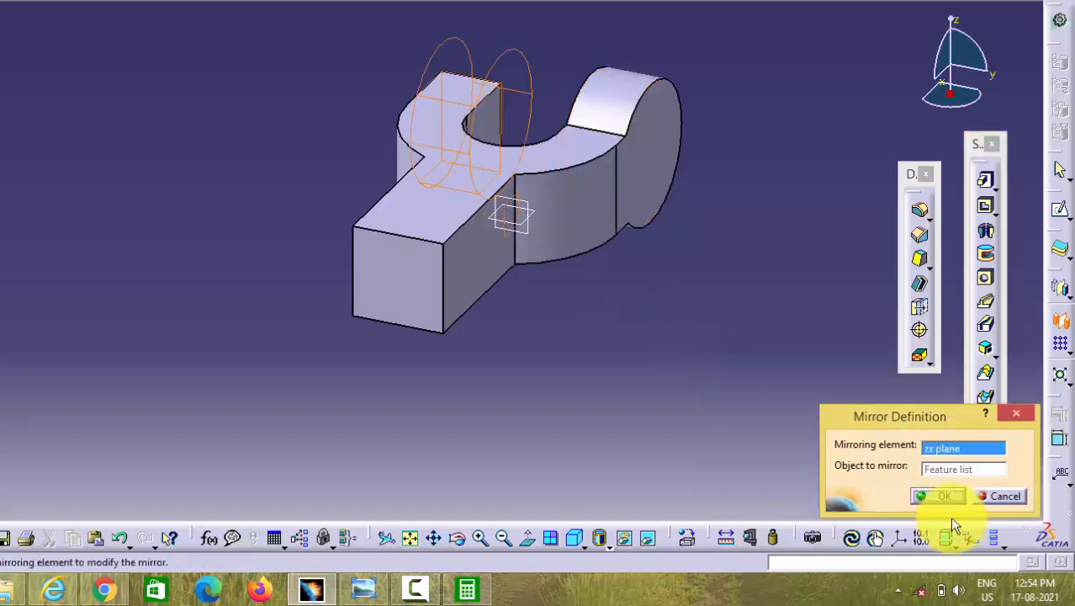
click(934, 497)
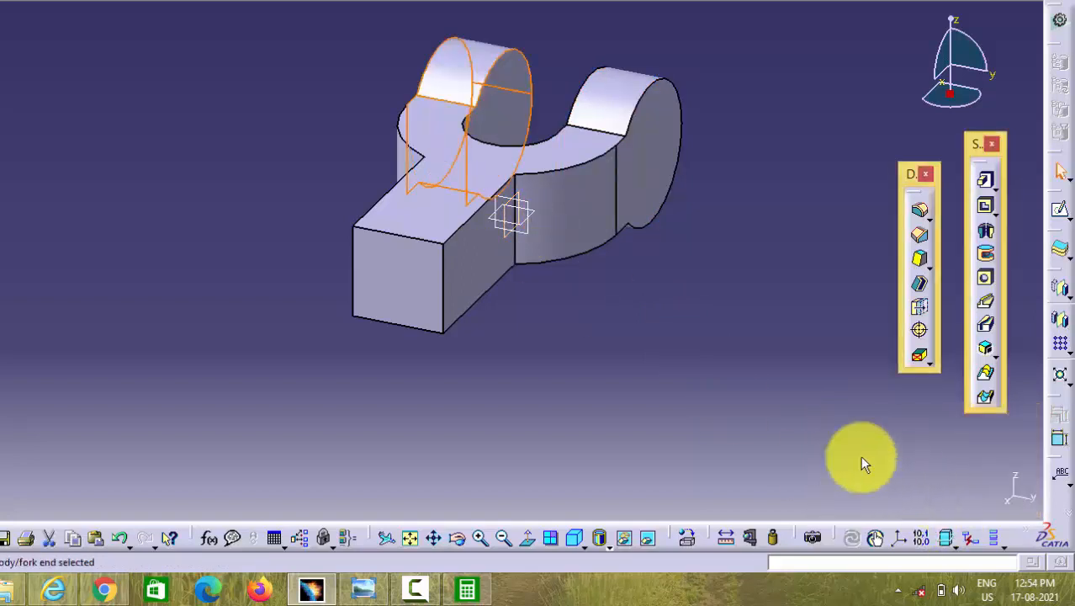
click(648, 332)
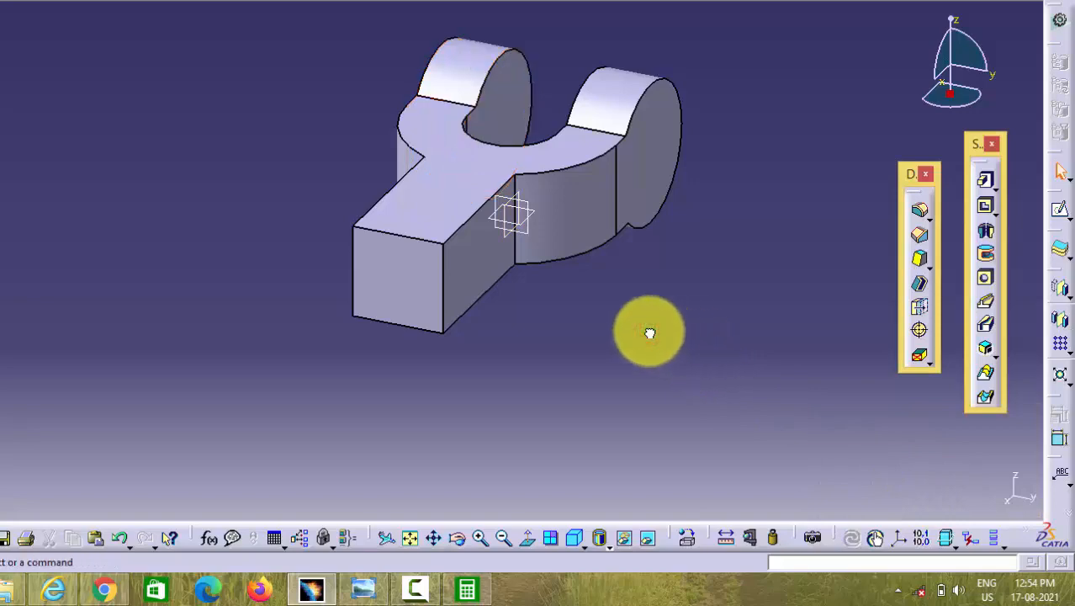
Check the reference drawing, open a sketch on the shank's square end face and draw a hexagon centred on the vertical axis
click(363, 587)
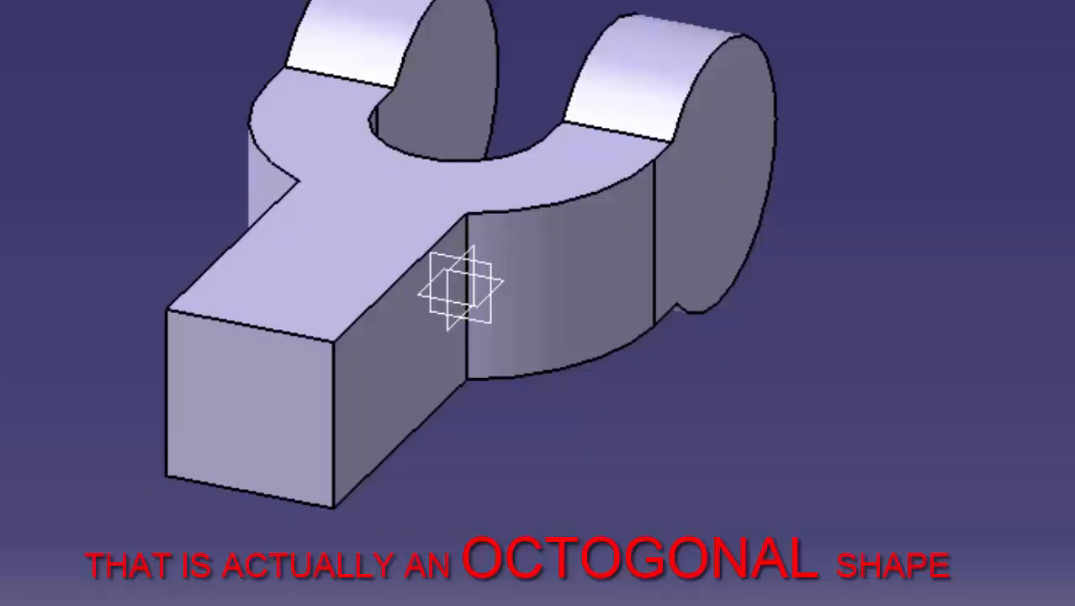
click(275, 393)
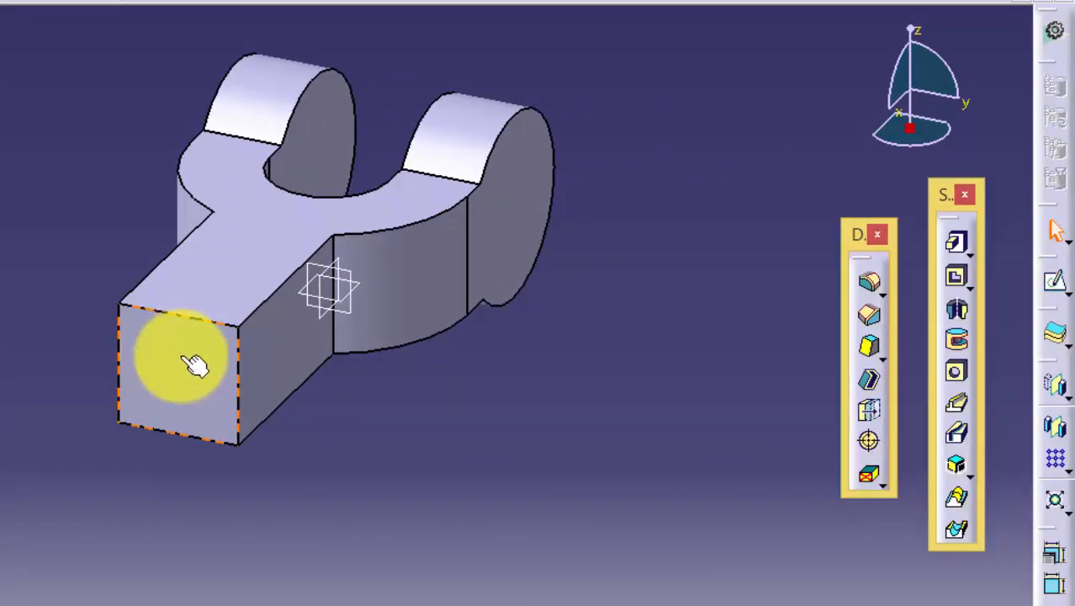
click(183, 356)
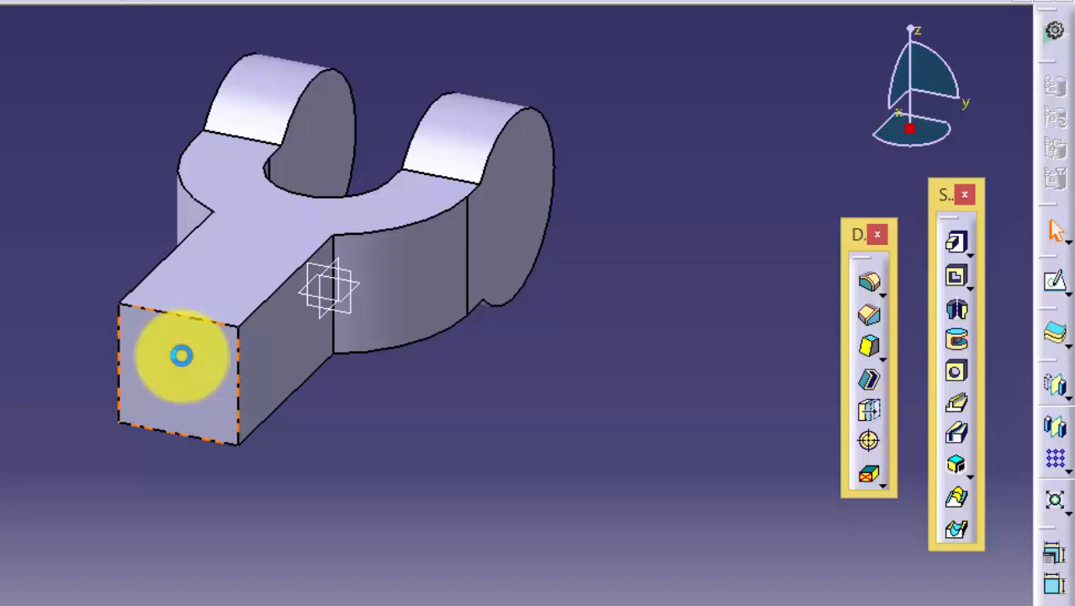
click(1052, 280)
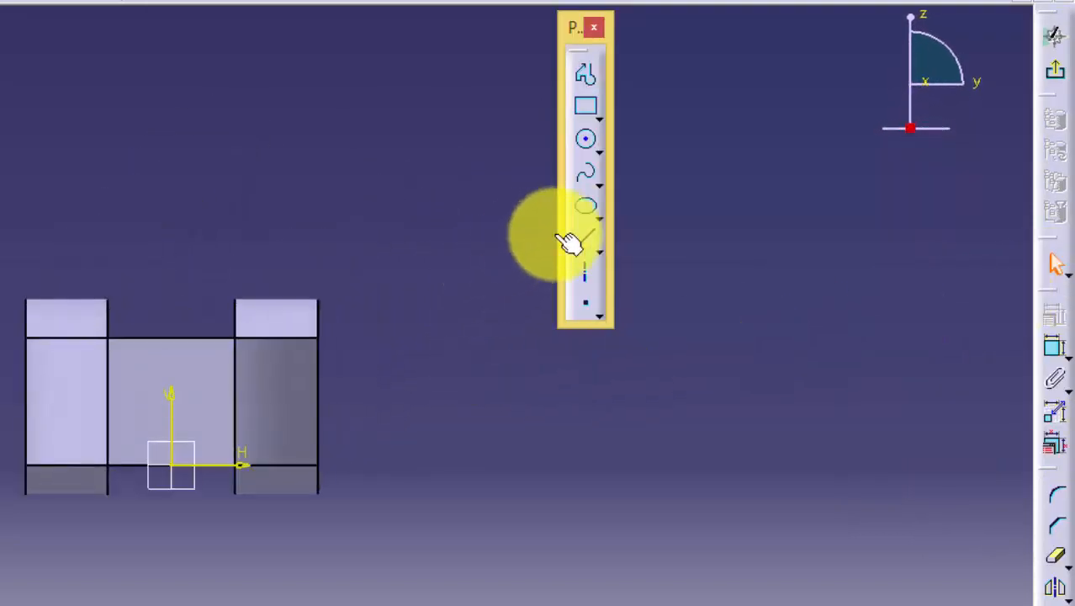
click(603, 115)
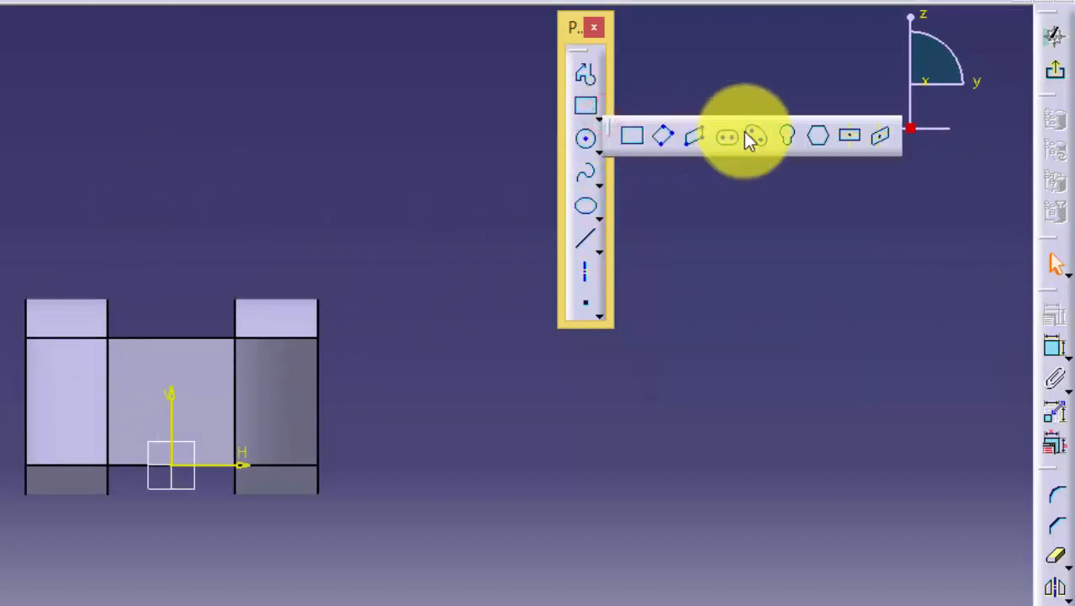
click(819, 133)
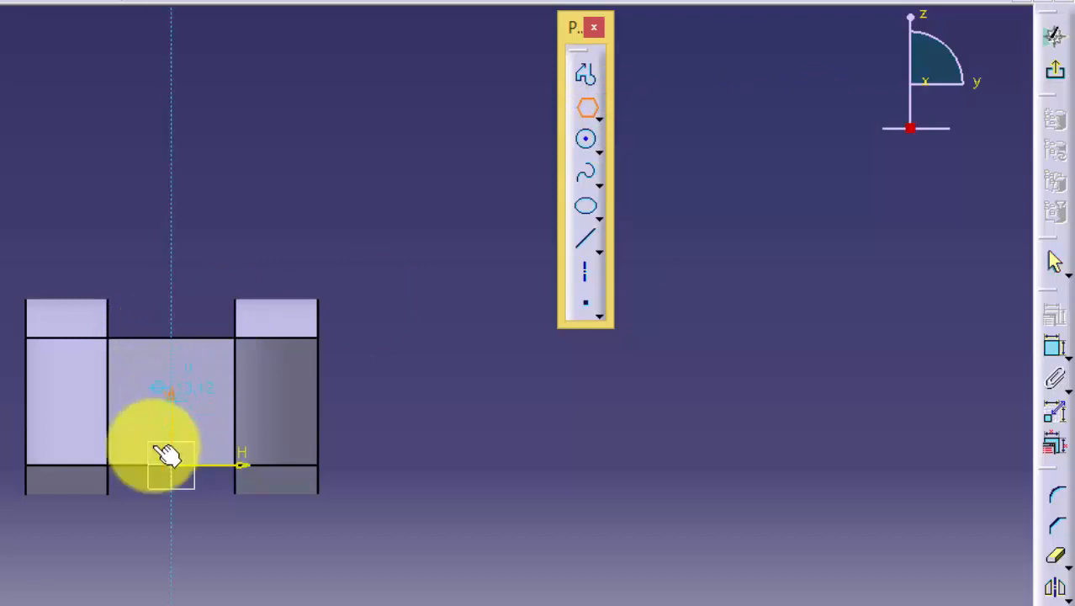
click(177, 364)
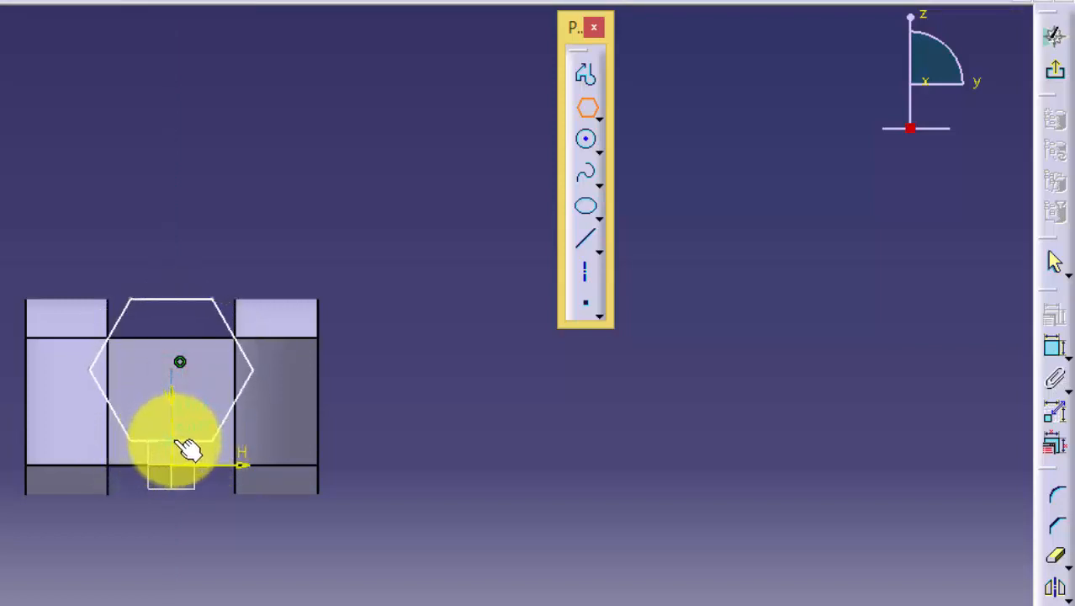
click(174, 440)
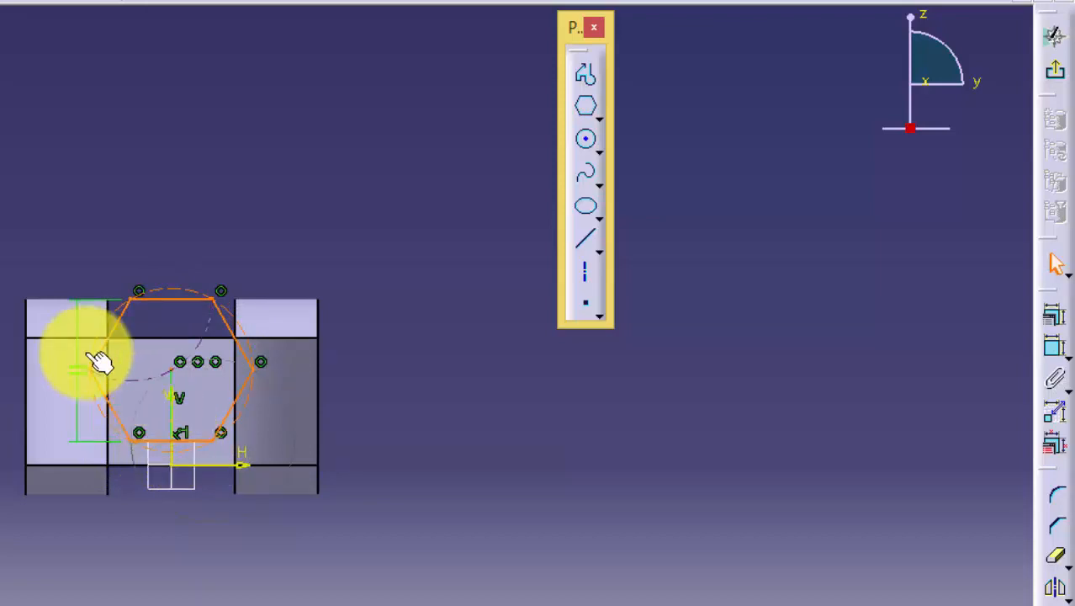
Draw two vertical lines across the hexagon's side corners, each about 15 mm from the vertical axis and extending beyond the hexagon
click(590, 237)
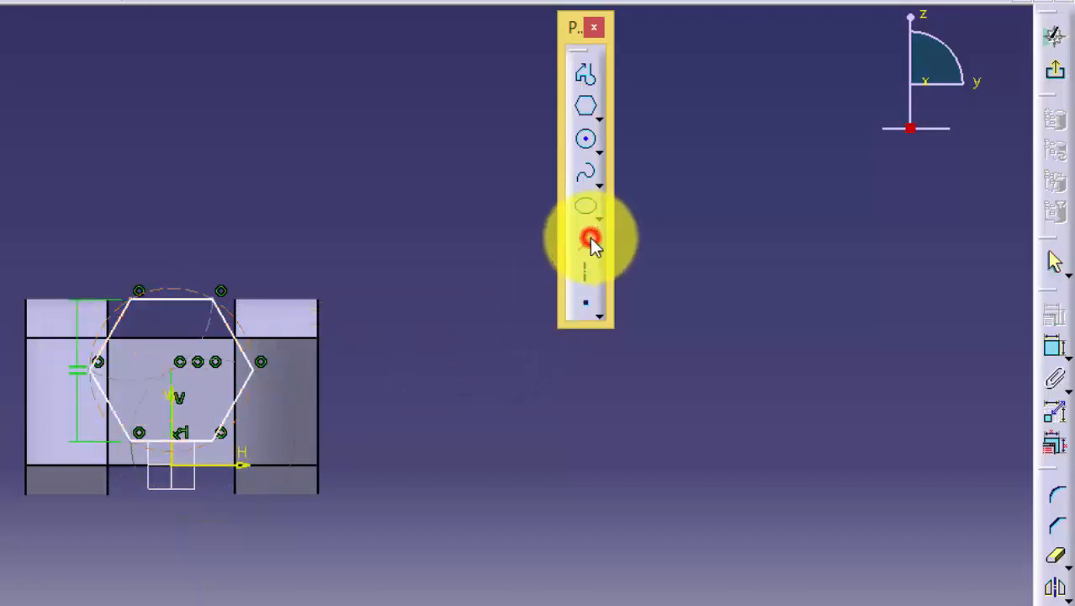
click(100, 276)
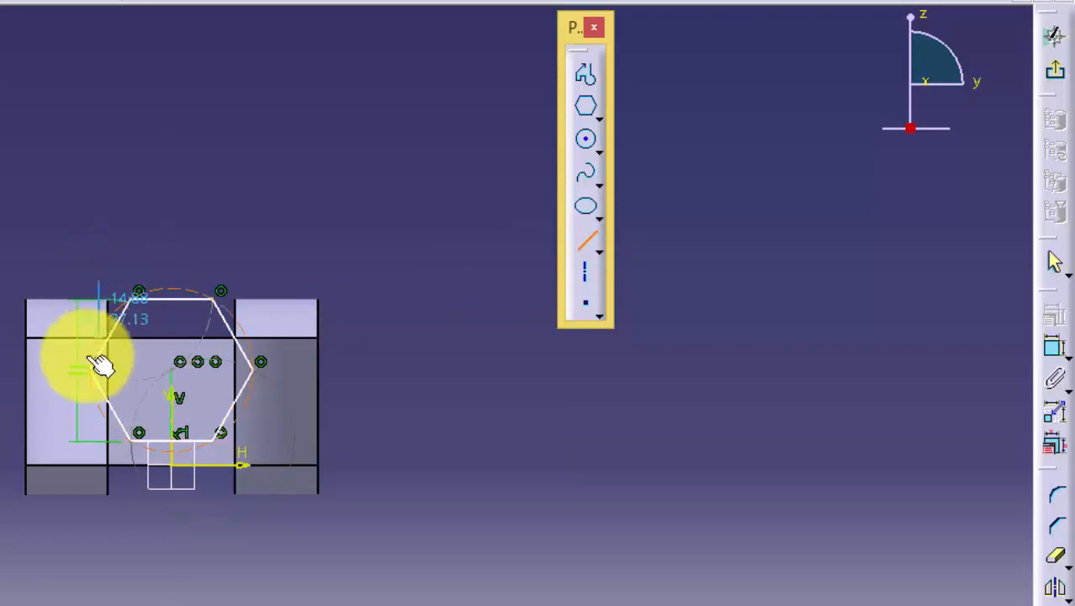
click(97, 510)
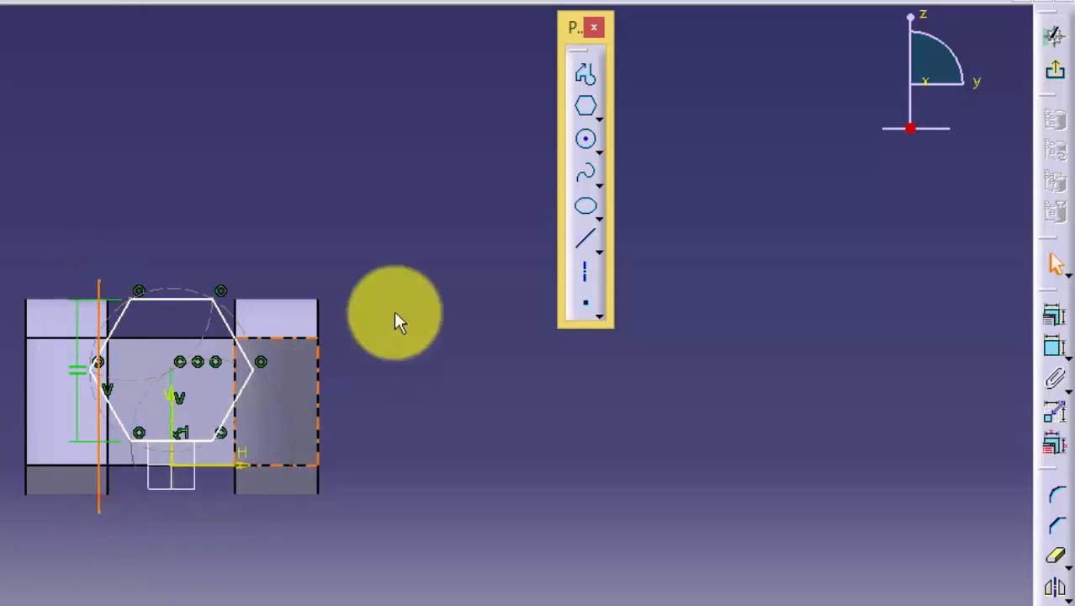
click(585, 244)
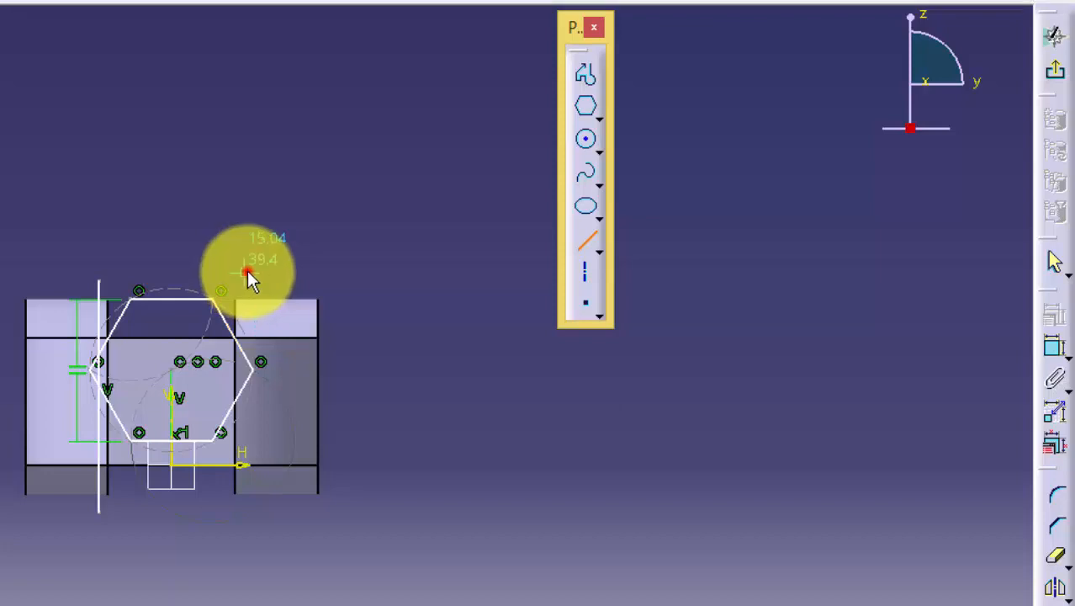
click(247, 271)
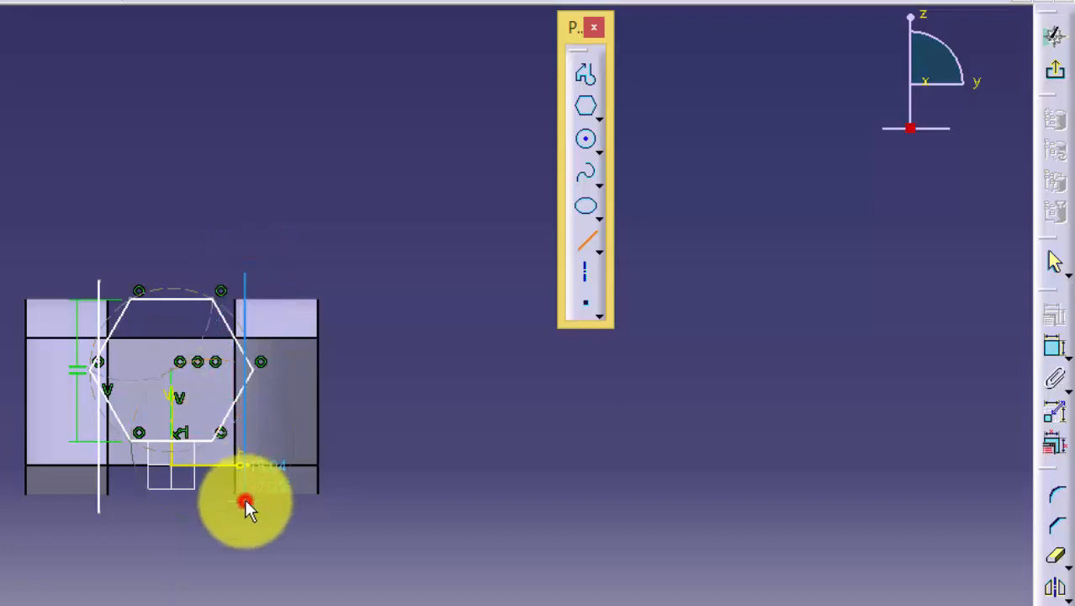
click(244, 498)
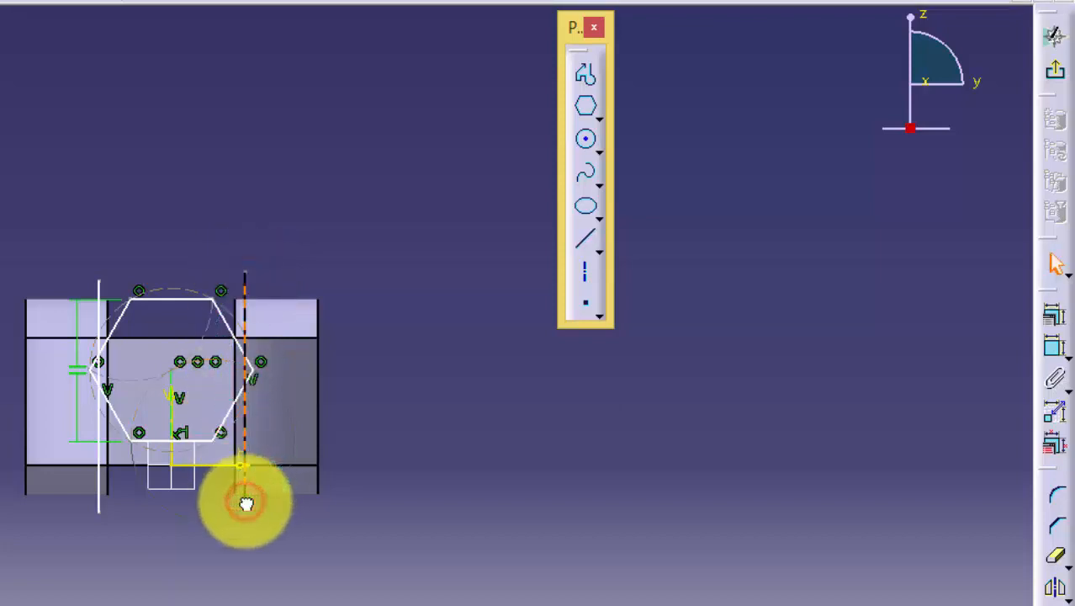
Quick Trim the hexagon's corner that protrudes outside the vertical line on the positive H side
click(1055, 557)
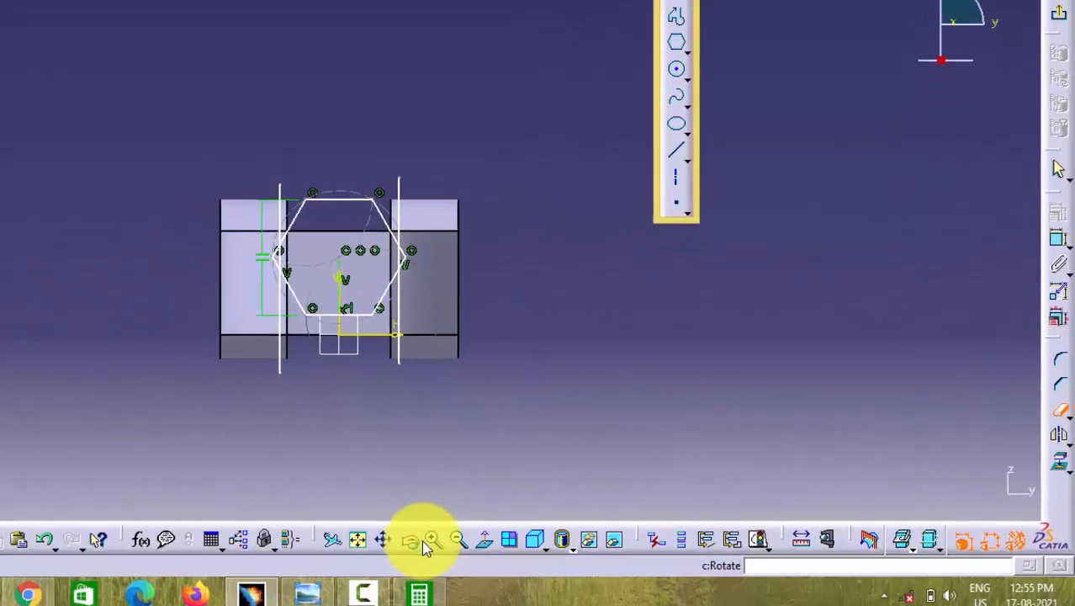
click(437, 535)
click(437, 536)
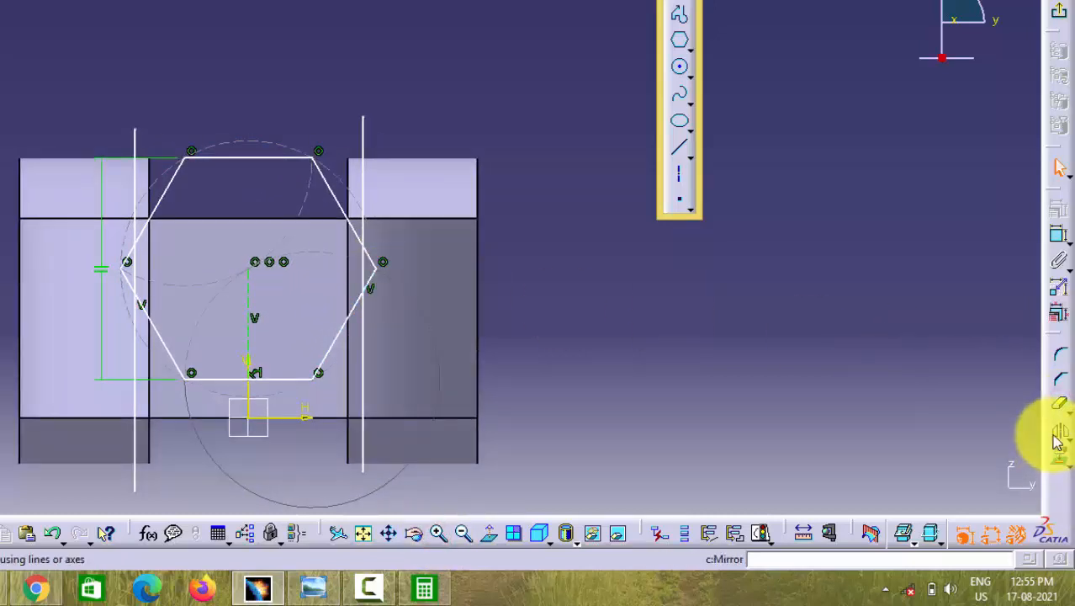
click(1060, 408)
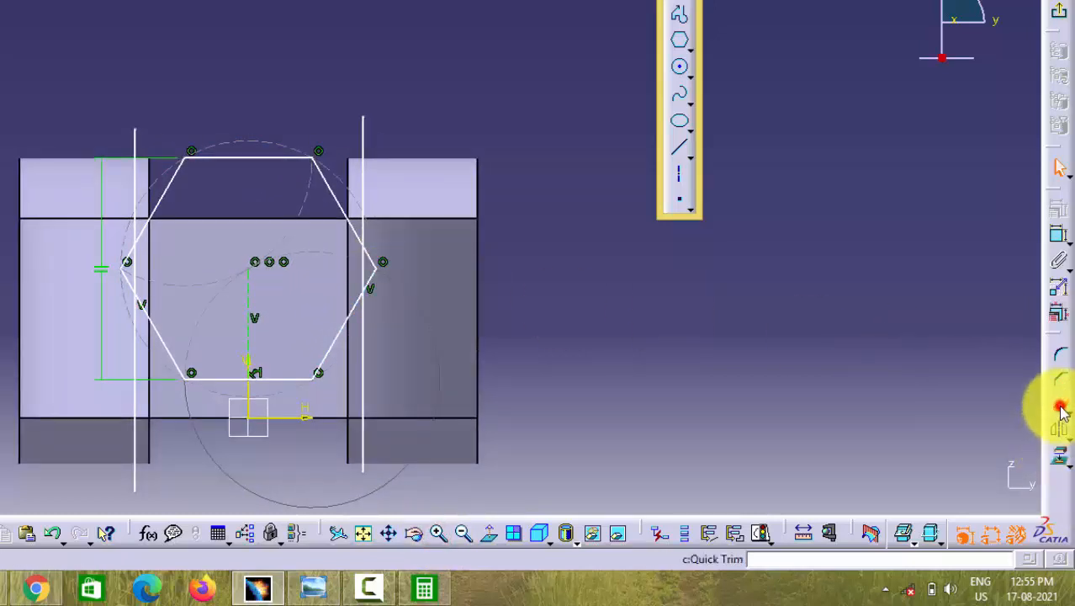
click(372, 278)
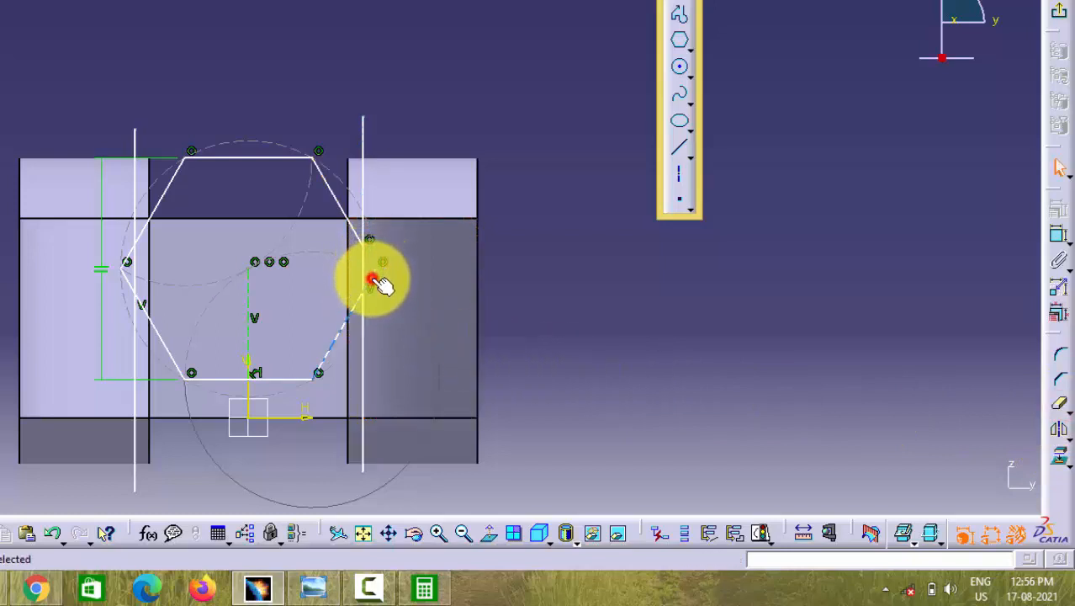
click(1060, 406)
click(372, 278)
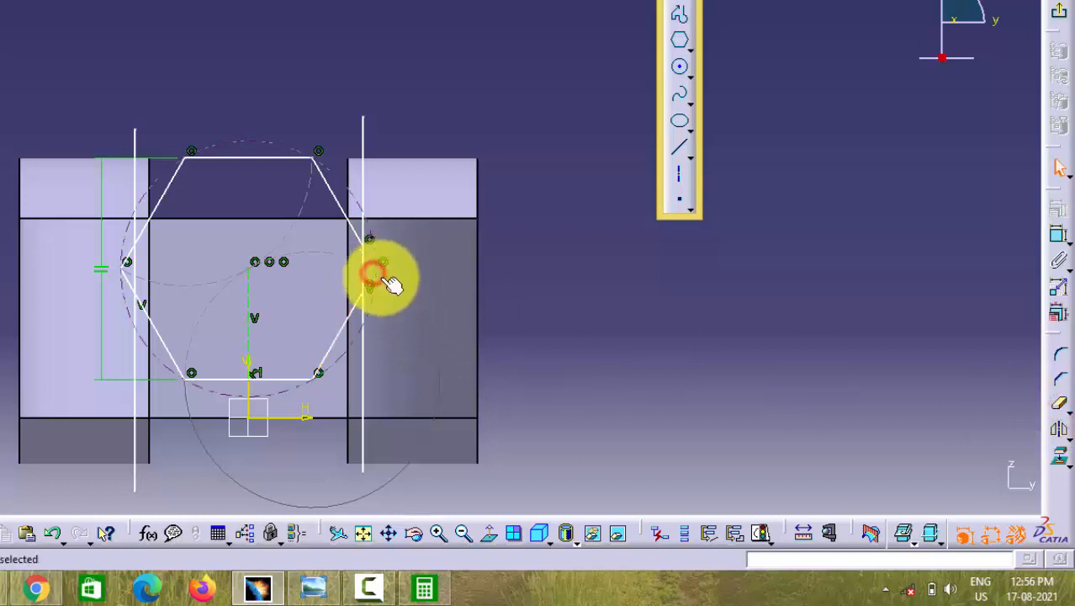
Quick Trim the hexagon's corner on the negative H side and the overhanging ends of both vertical lines to leave a closed octagon
click(1057, 405)
click(126, 263)
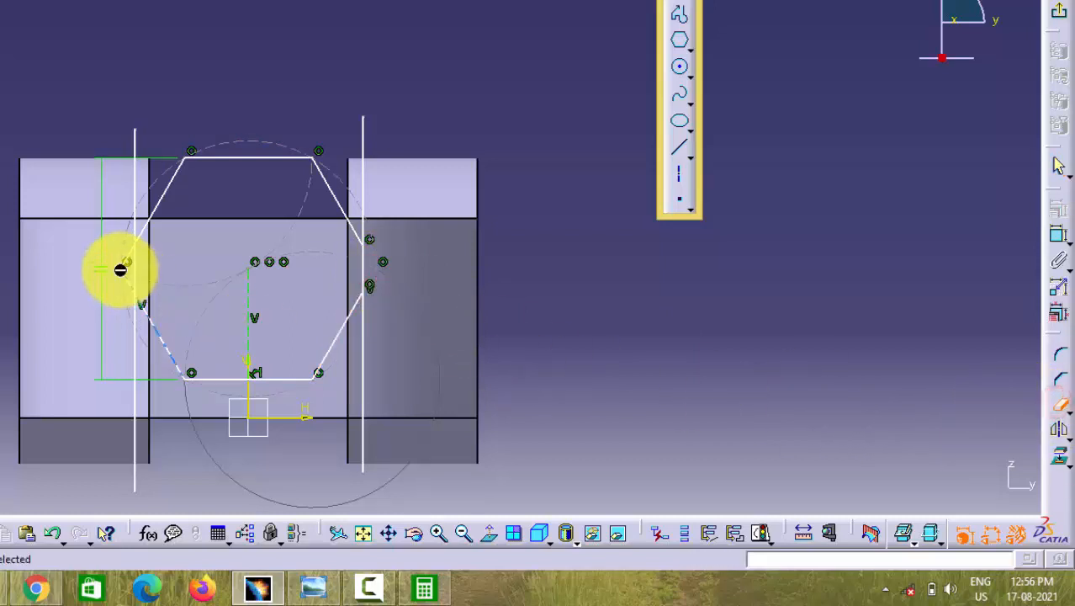
click(130, 285)
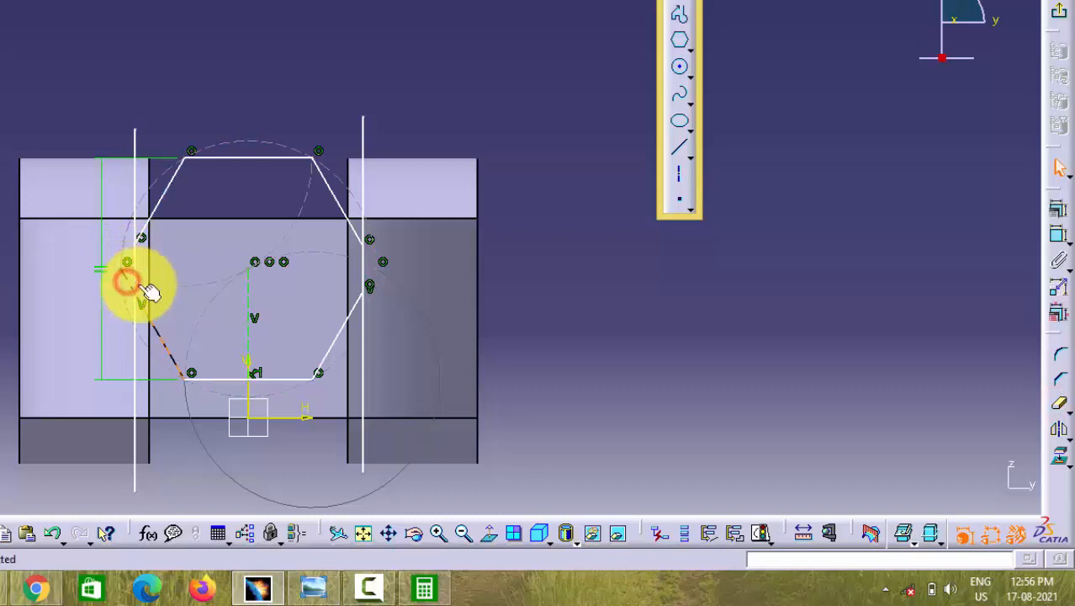
click(1051, 407)
click(144, 305)
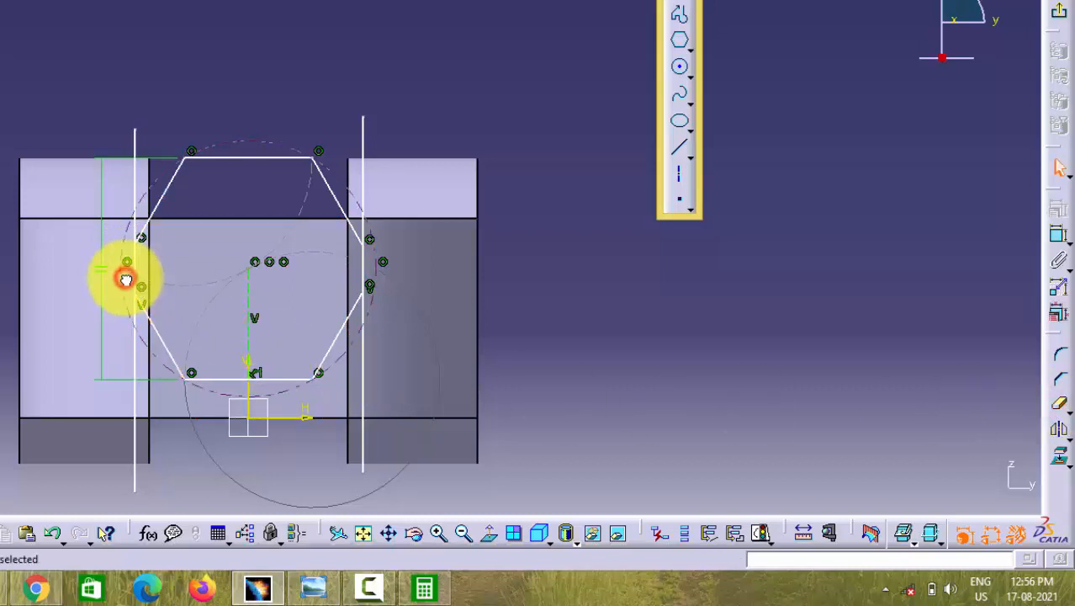
click(1058, 403)
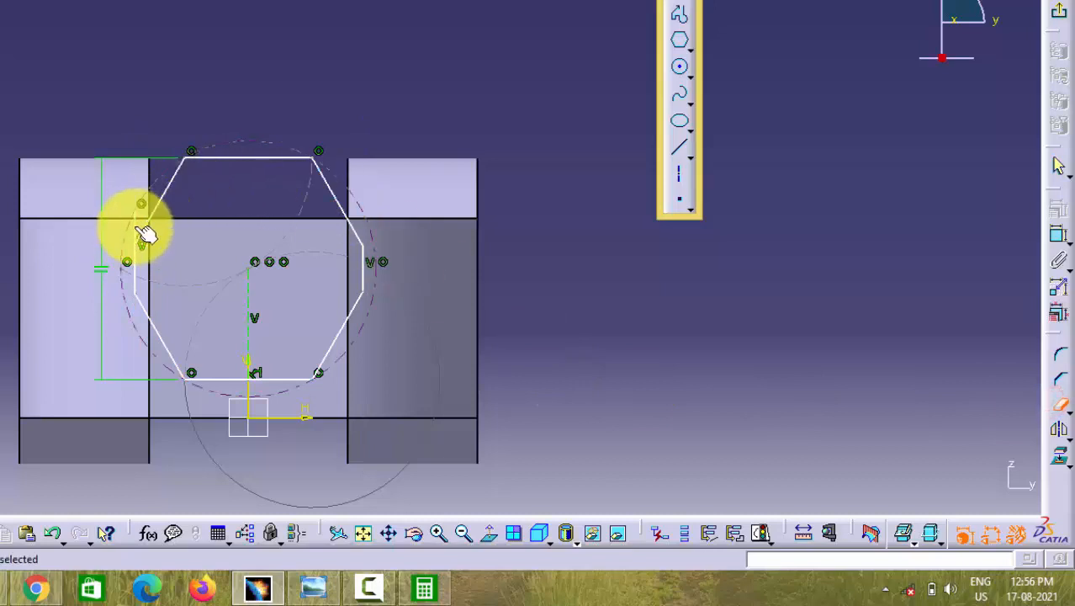
click(135, 225)
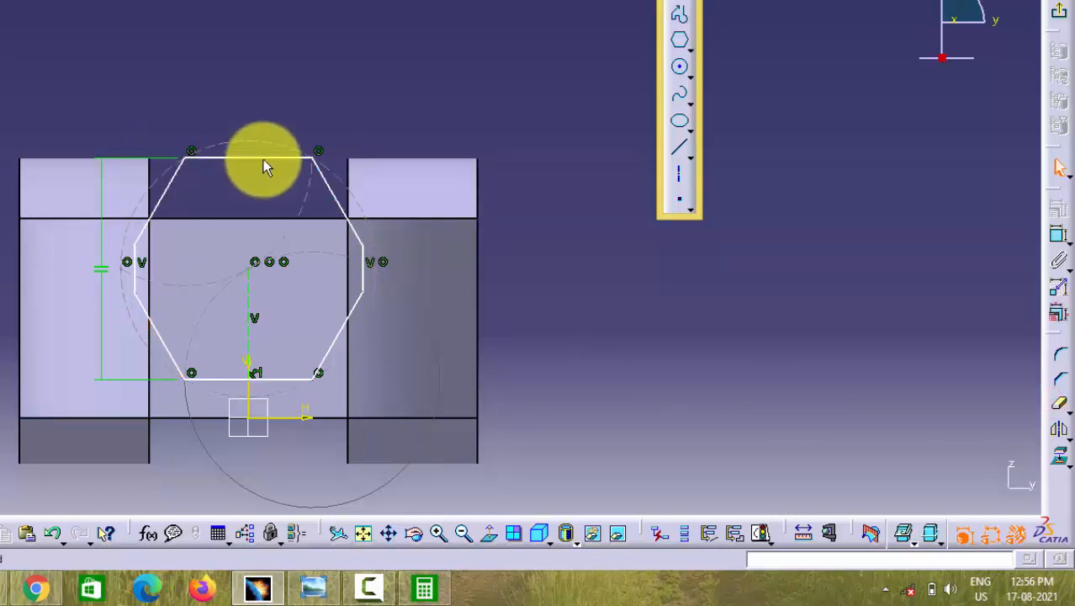
Constrain the octagon's upper horizontal edge coincident with the upper edge of the shank's square end face
click(263, 157)
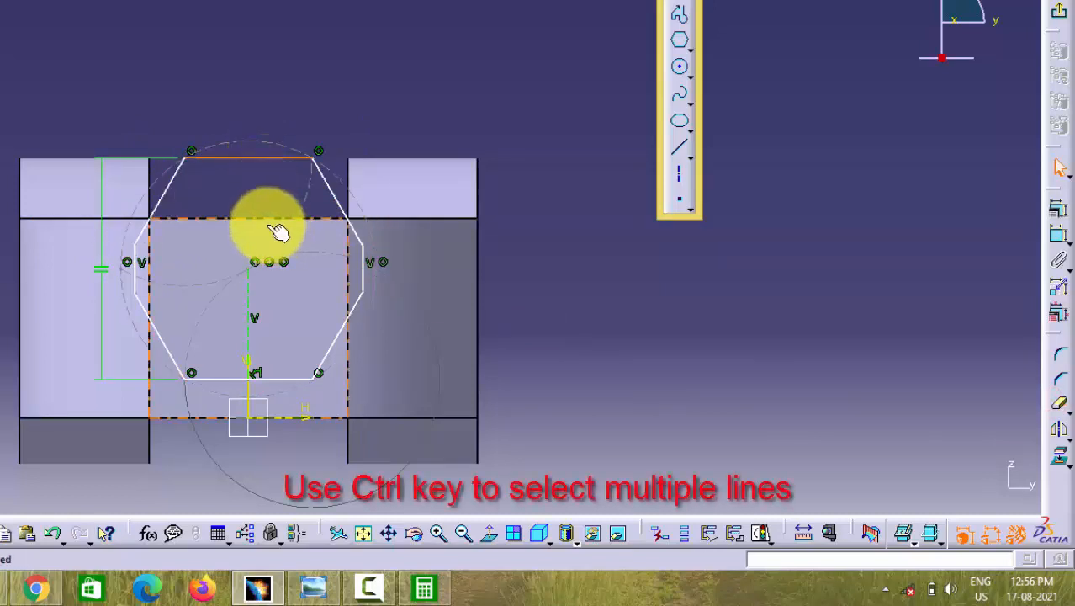
ctrl+click(266, 222)
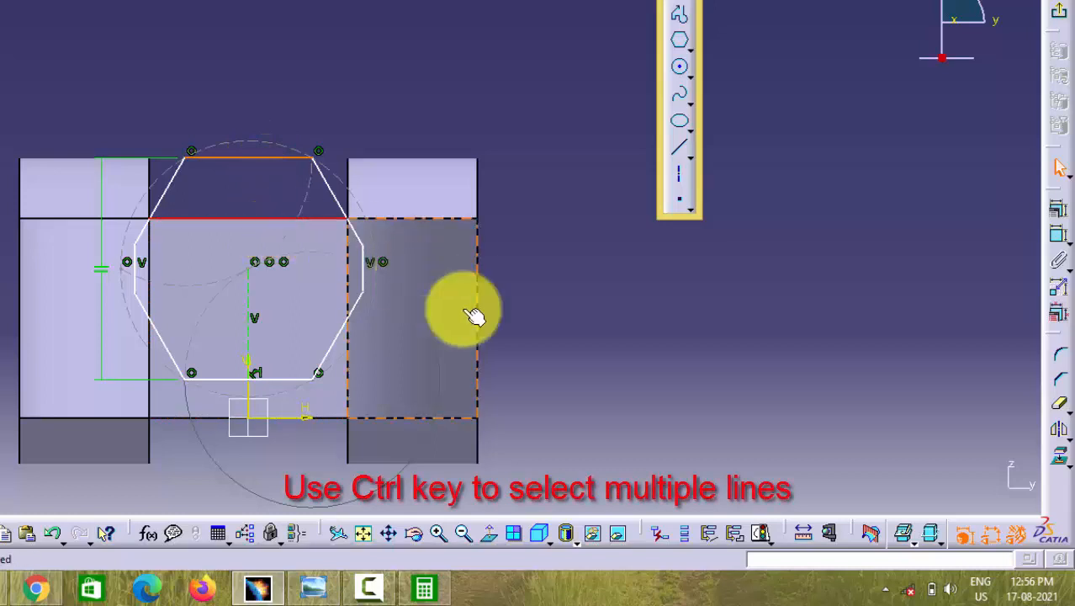
click(1057, 209)
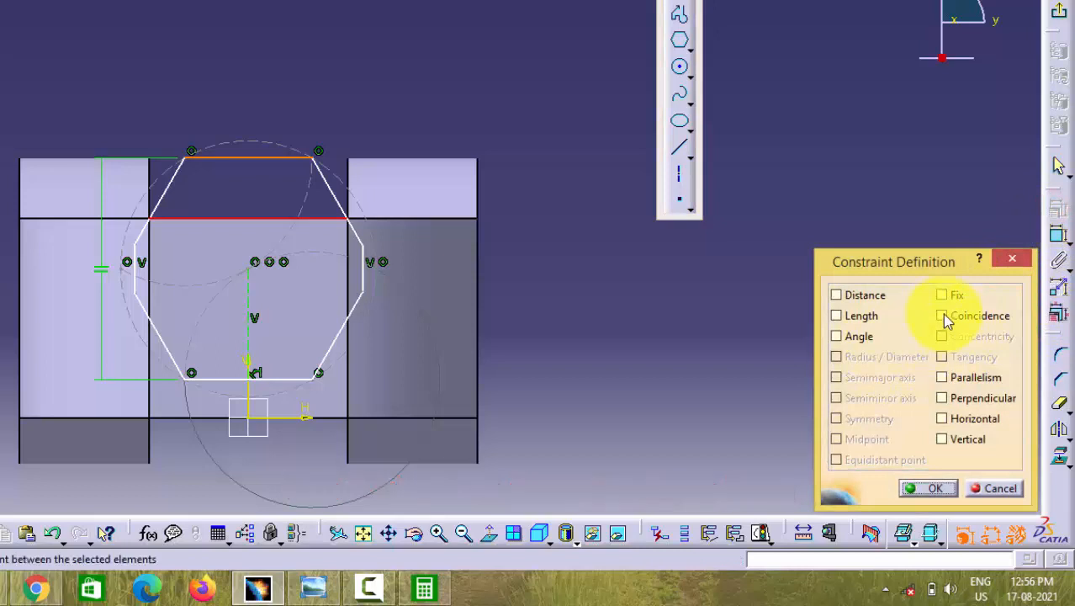
click(942, 316)
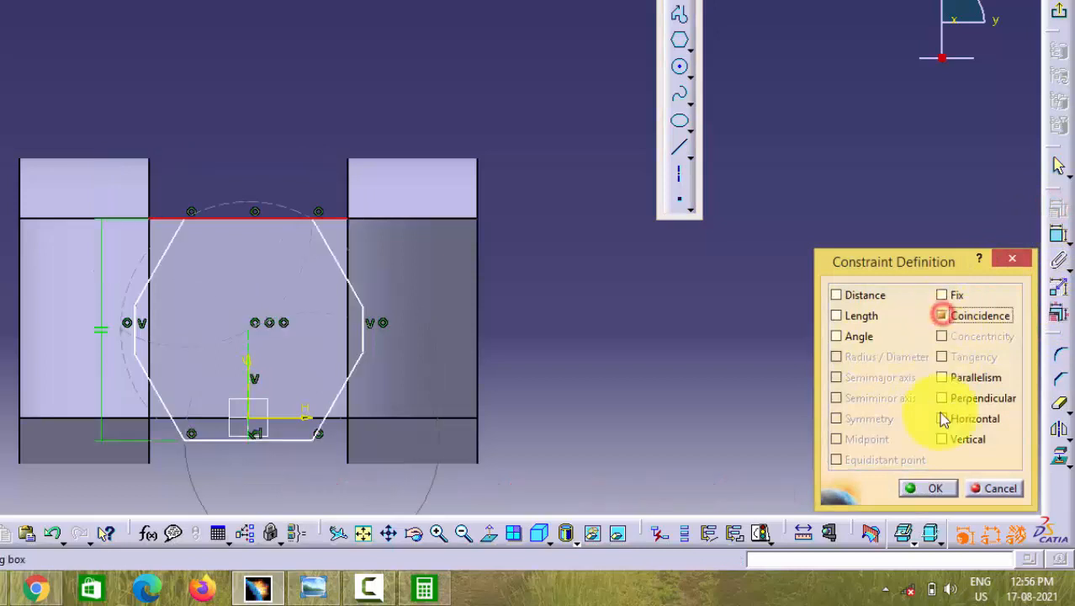
click(936, 489)
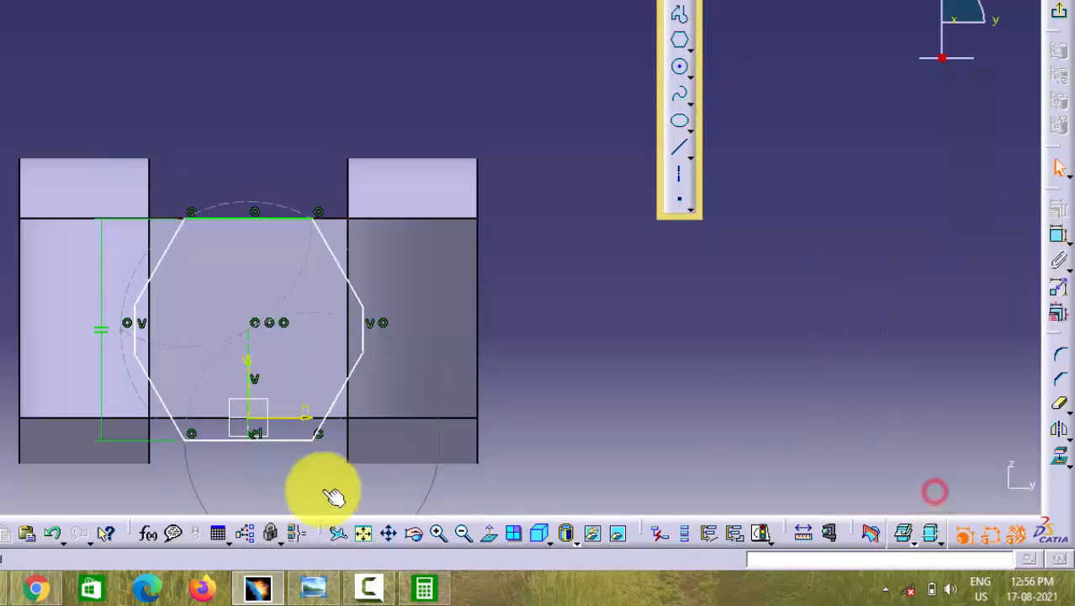
Constrain the octagon's lower horizontal edge coincident with the lower edge of the square end face
click(281, 436)
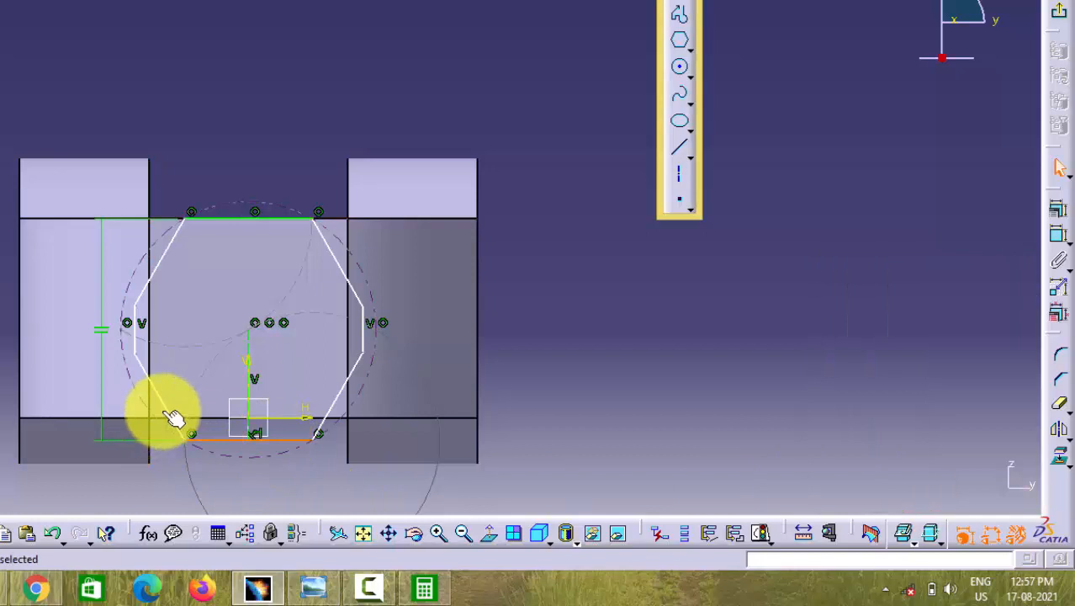
ctrl+click(208, 419)
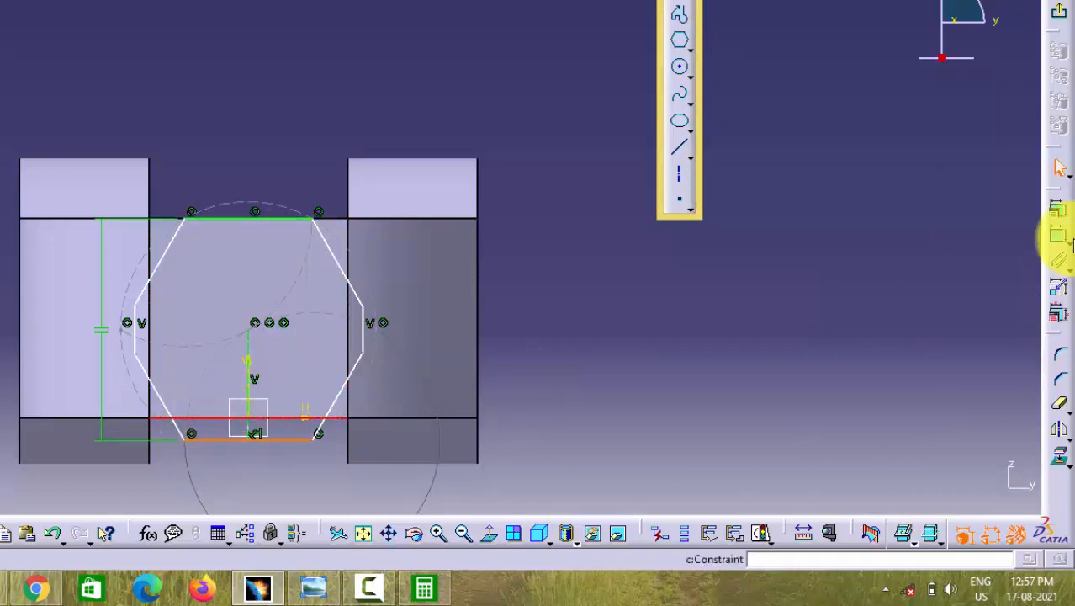
click(1059, 215)
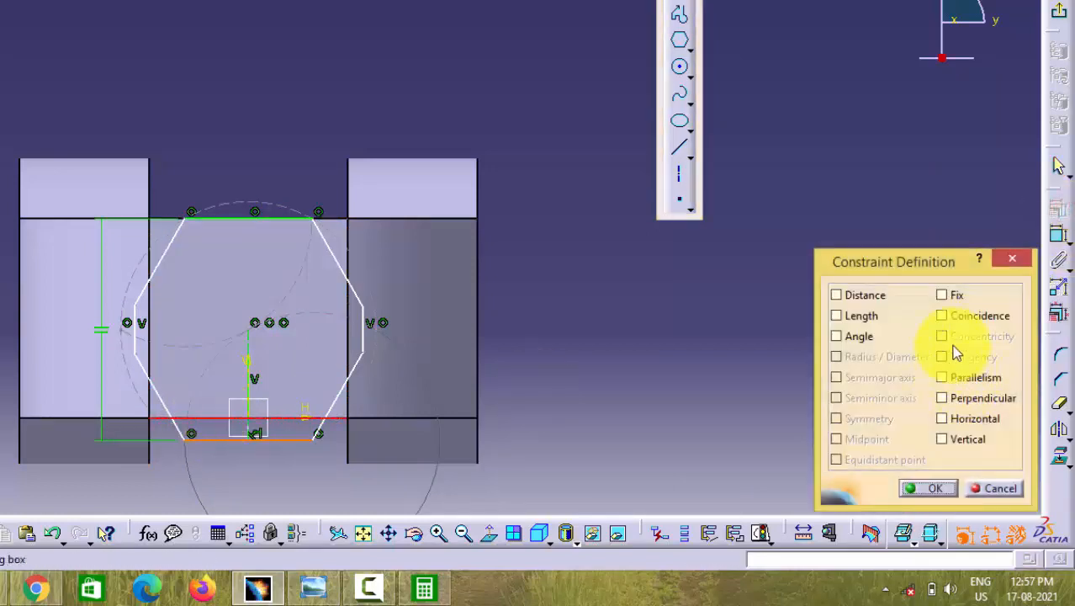
click(944, 317)
click(934, 489)
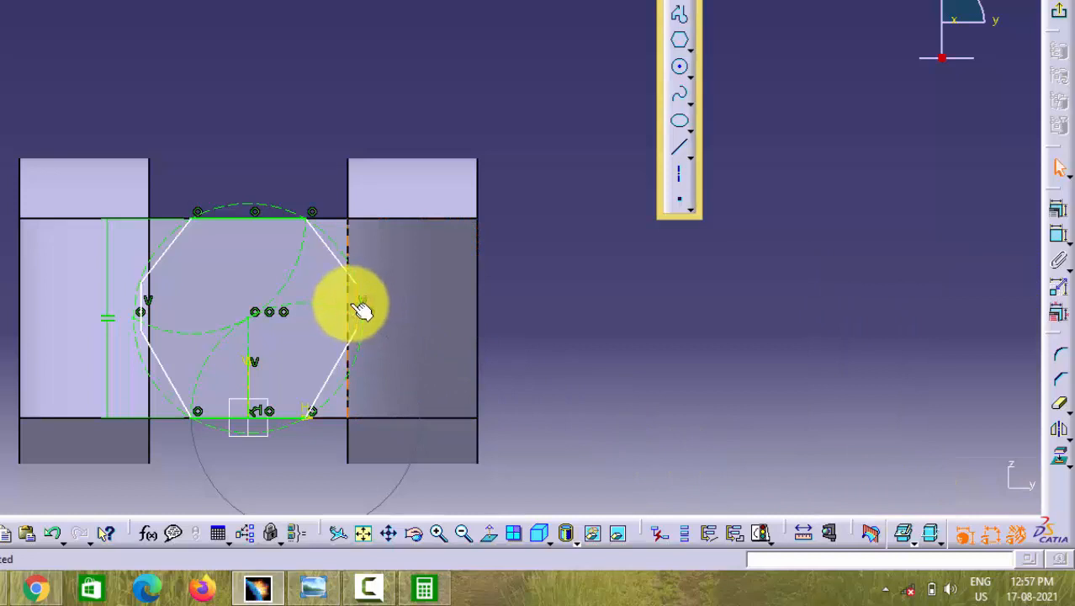
Constrain the octagon's two vertical sides coincident with the matching side edges of the square end face
click(345, 304)
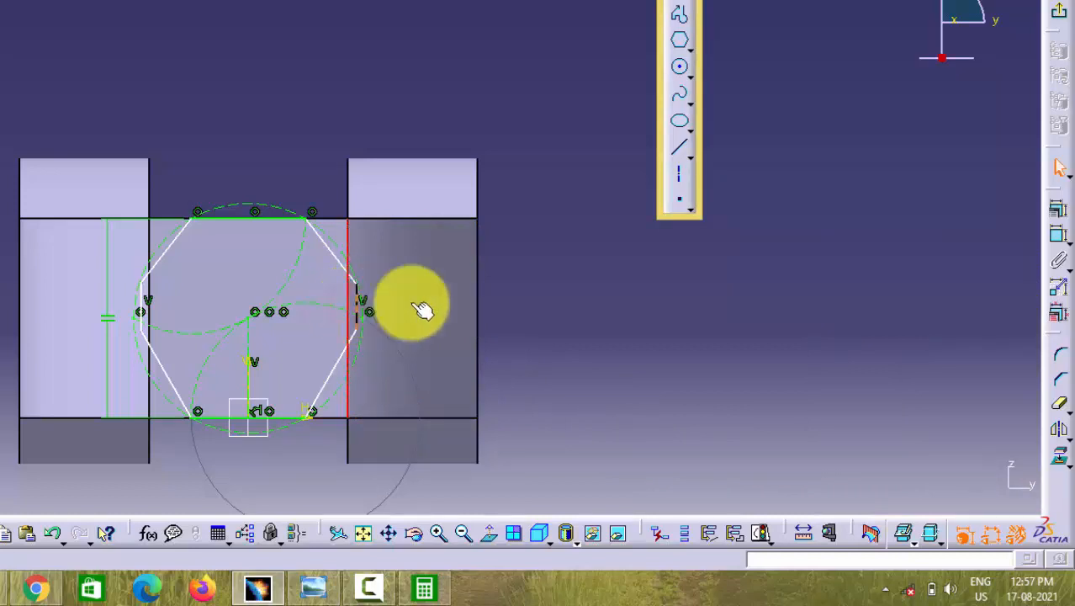
click(1056, 210)
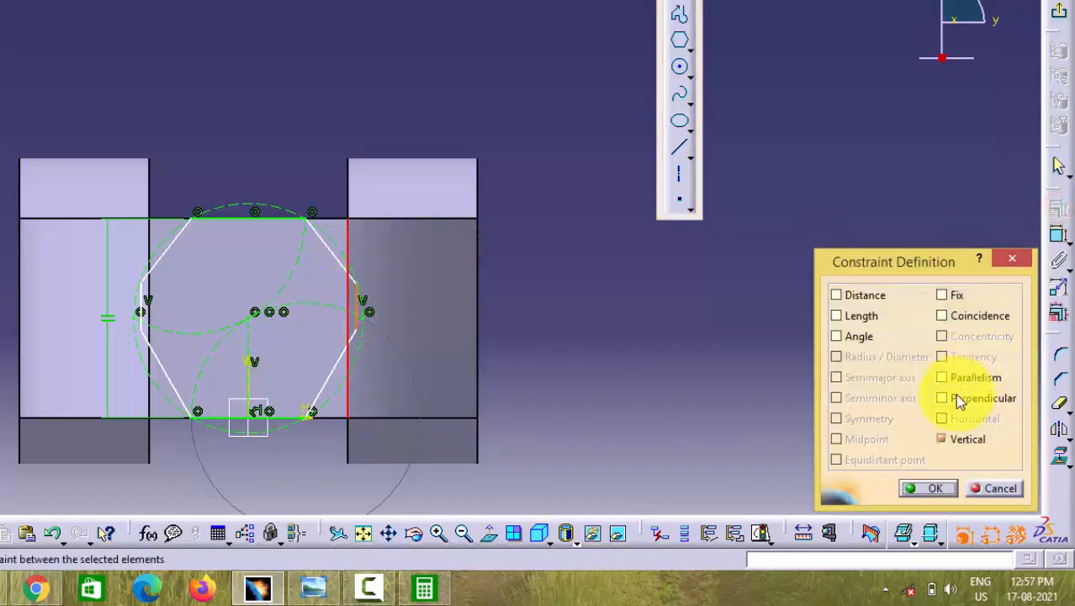
click(943, 315)
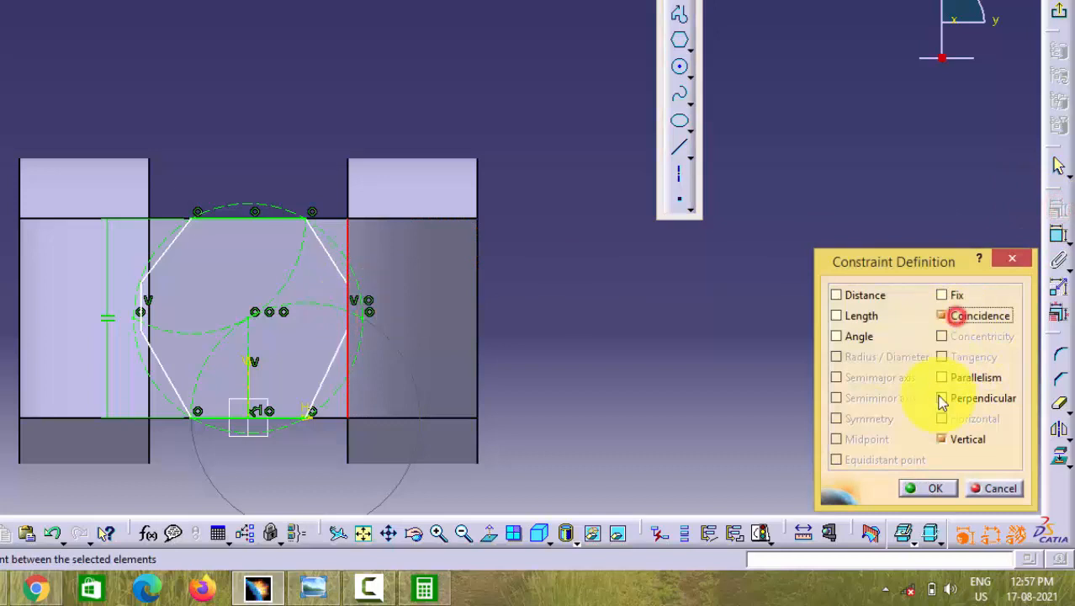
click(941, 490)
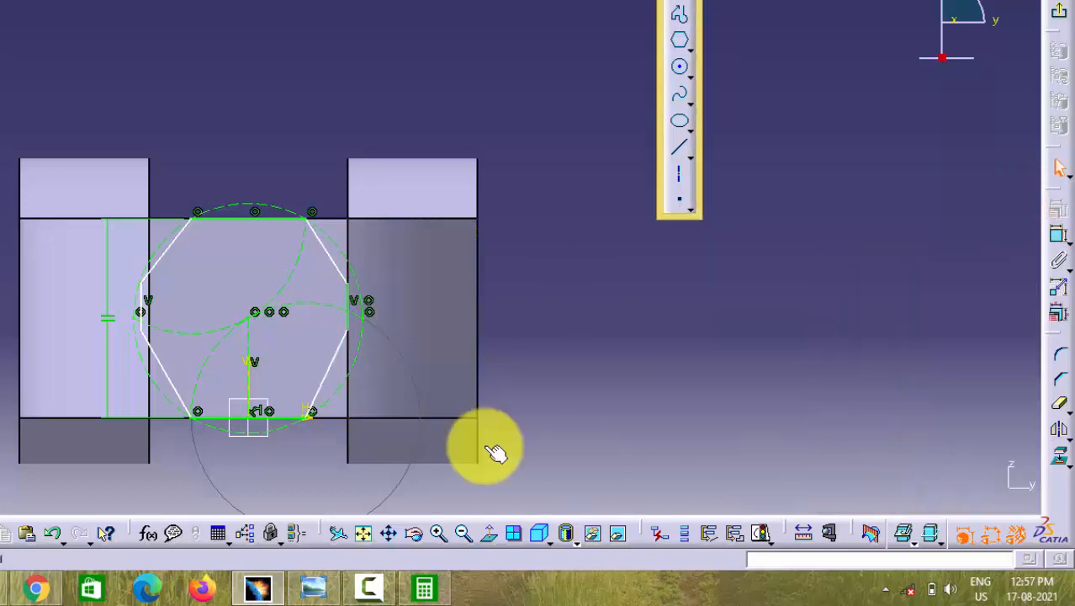
click(146, 301)
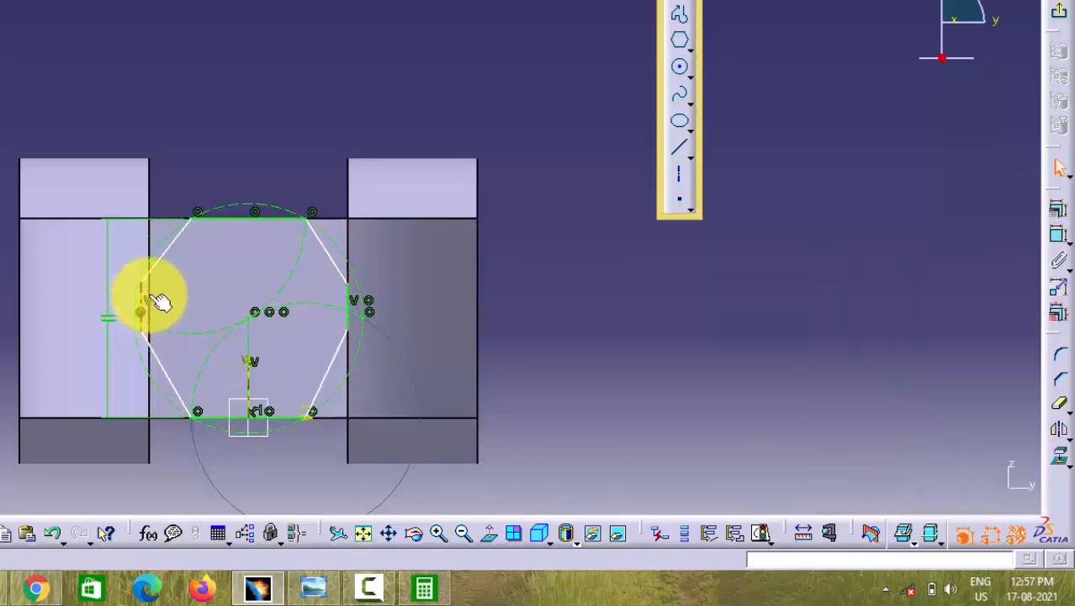
click(1057, 212)
click(980, 315)
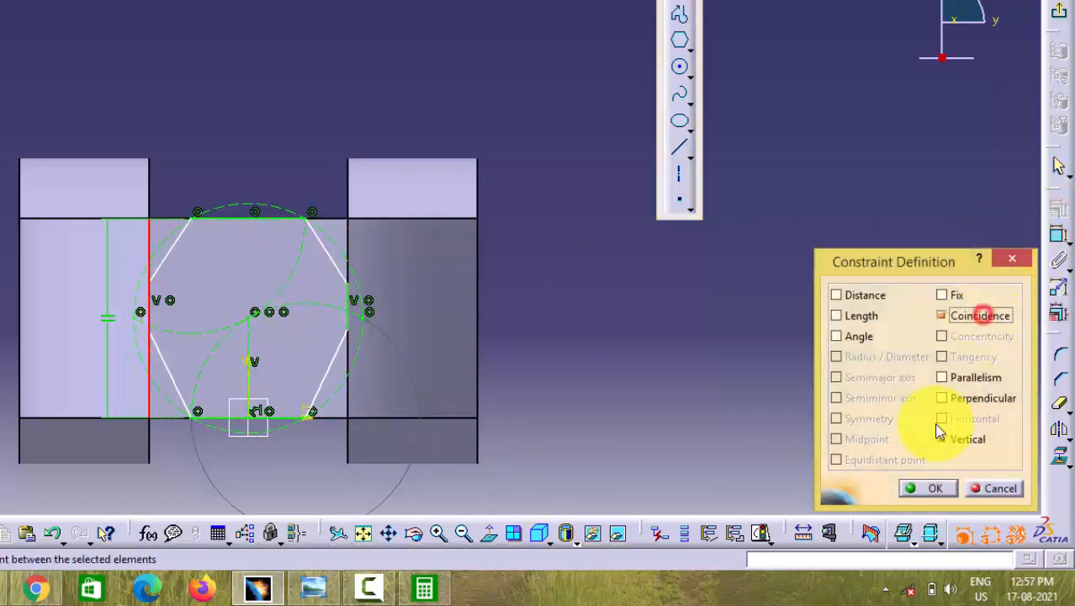
click(939, 489)
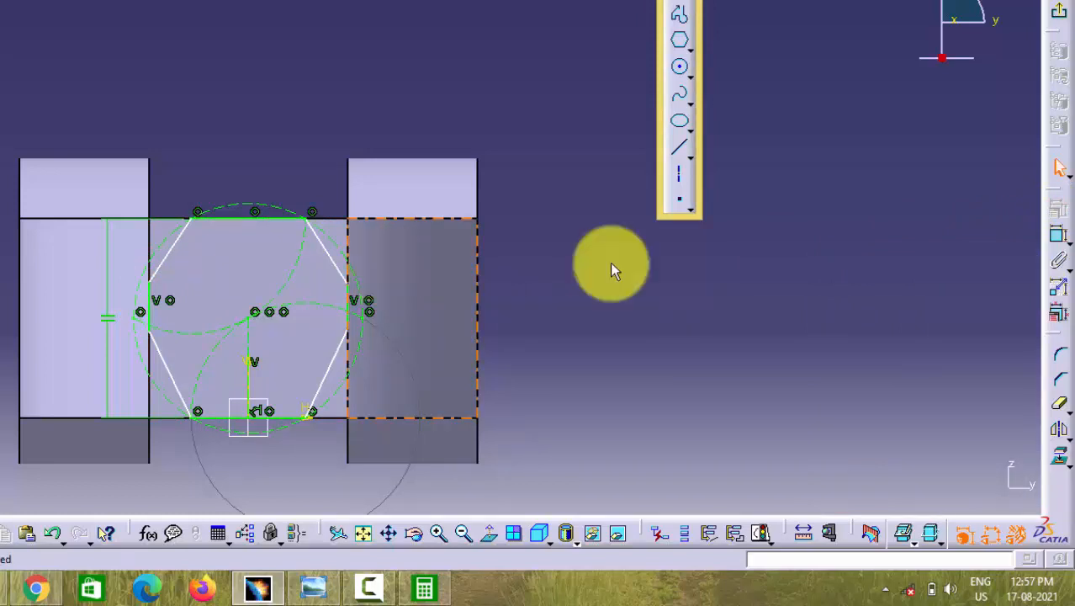
Dimension the octagon's upper and lower horizontal edges and set each length to 15 mm
click(1060, 239)
click(254, 218)
double_click(251, 171)
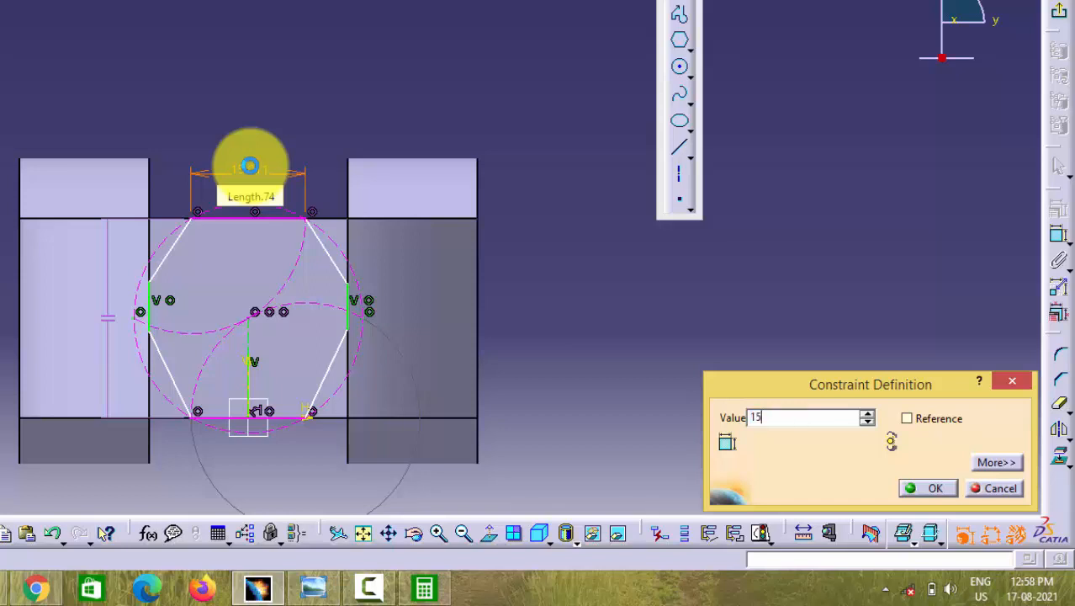
key(Return)
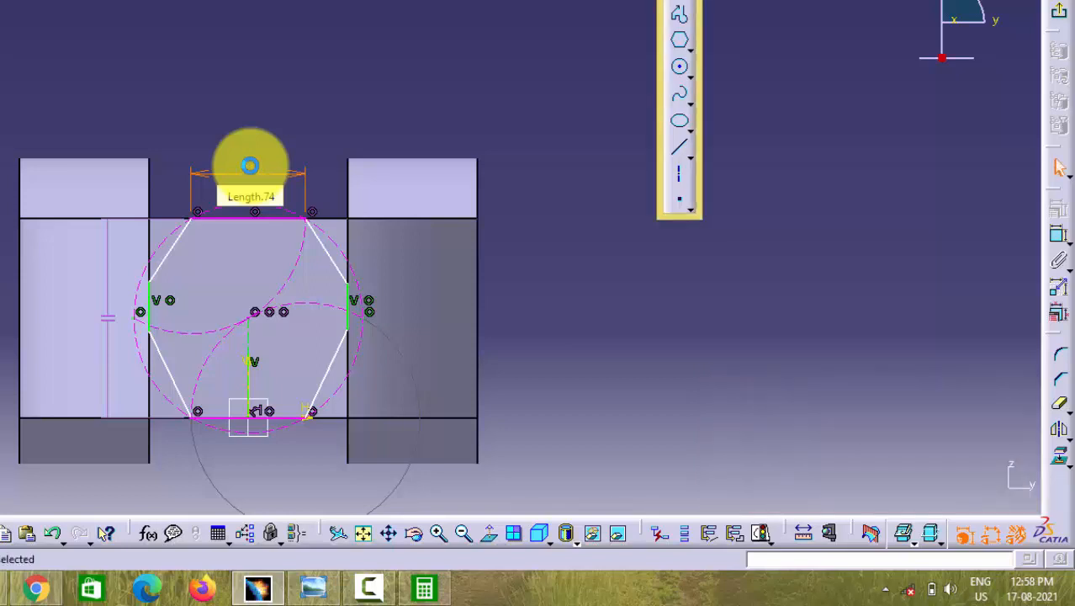
click(1059, 237)
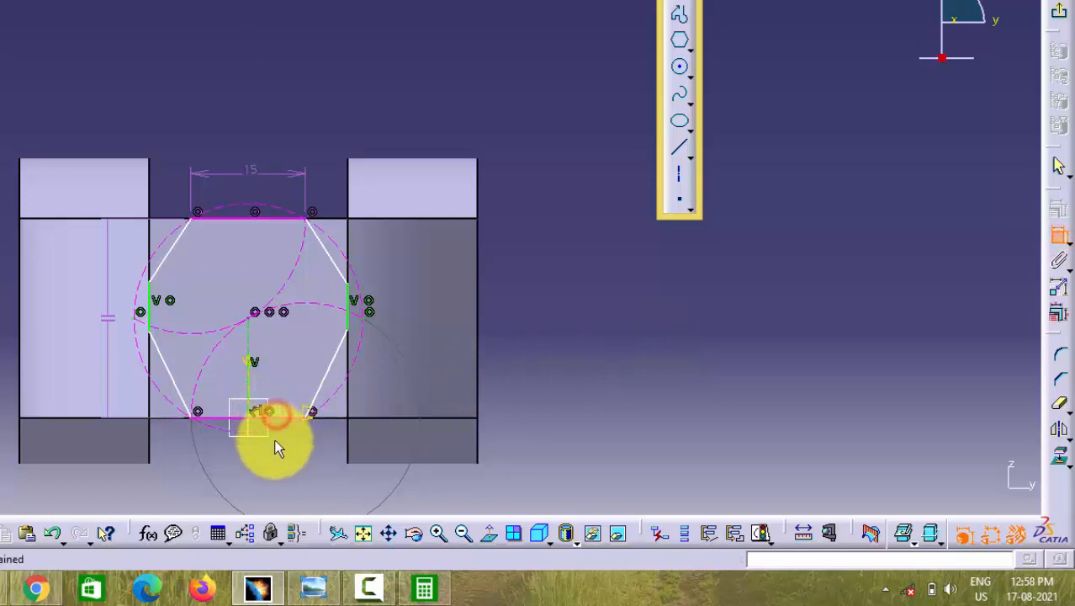
click(288, 421)
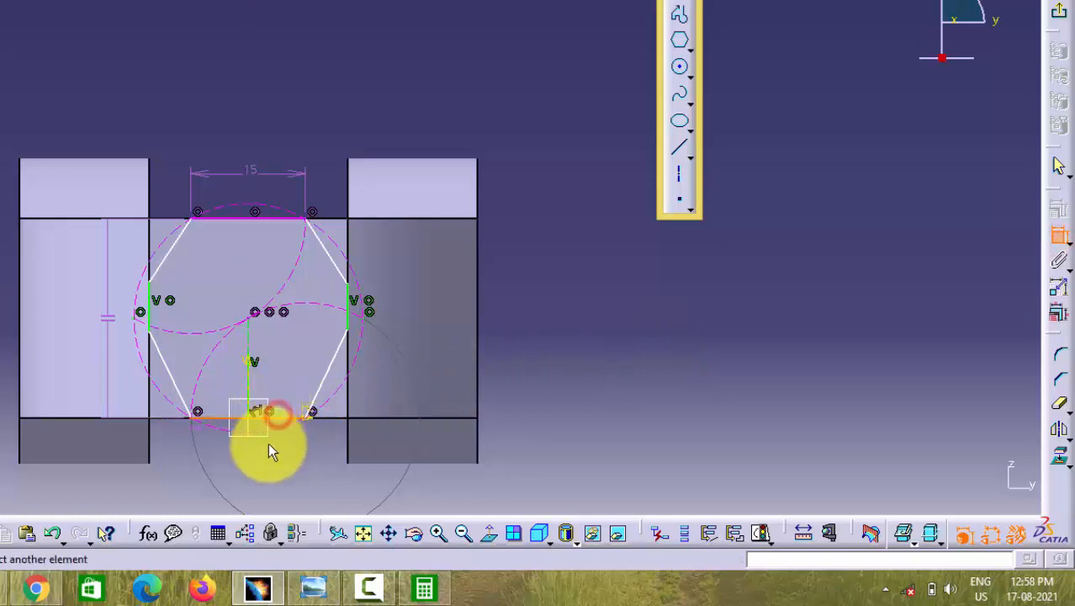
click(256, 454)
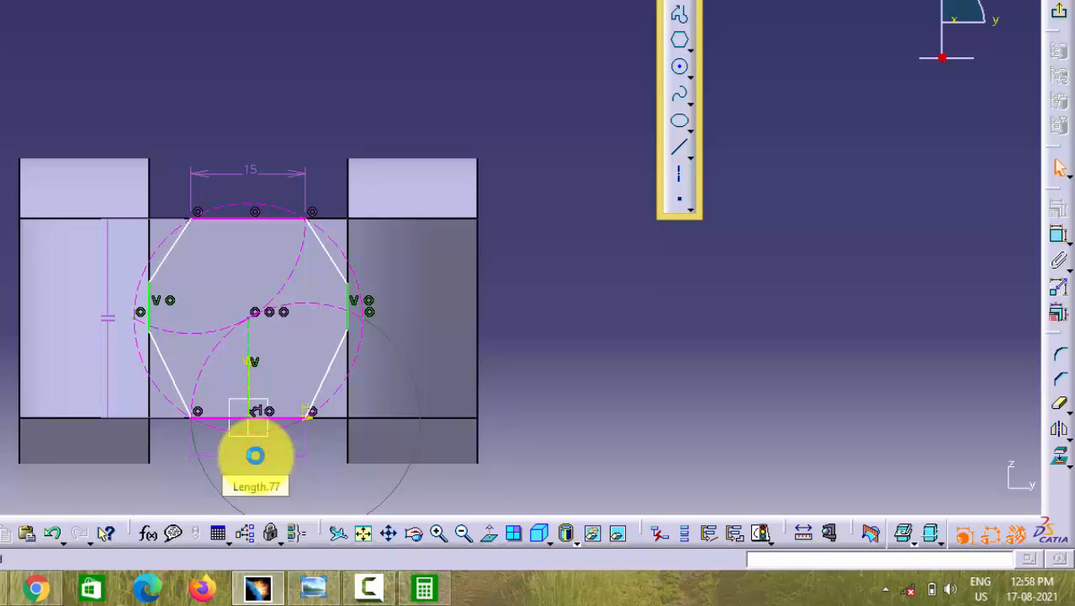
double_click(250, 448)
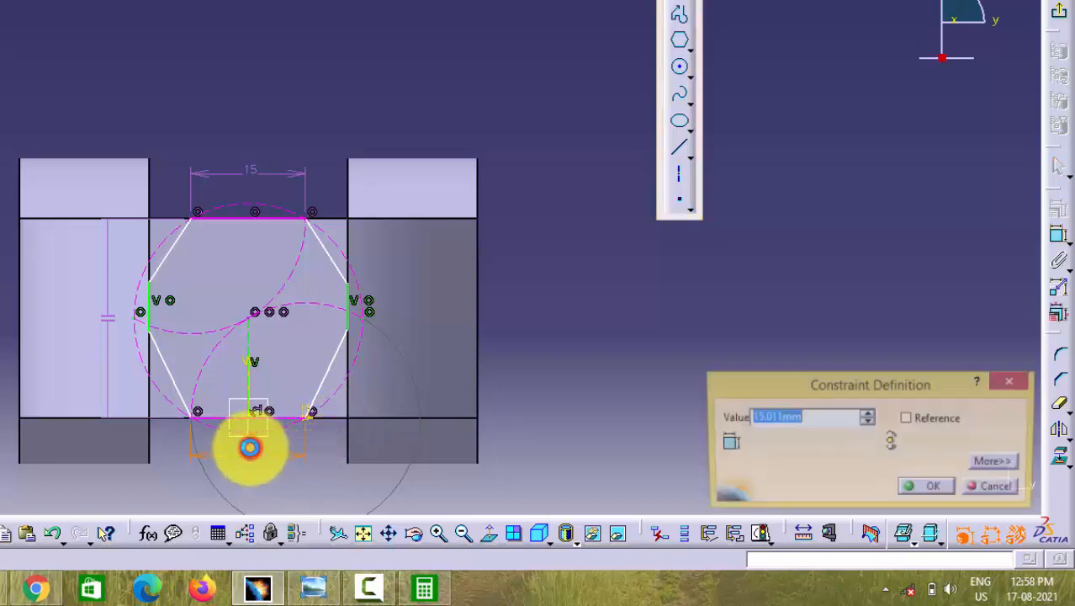
key(Return)
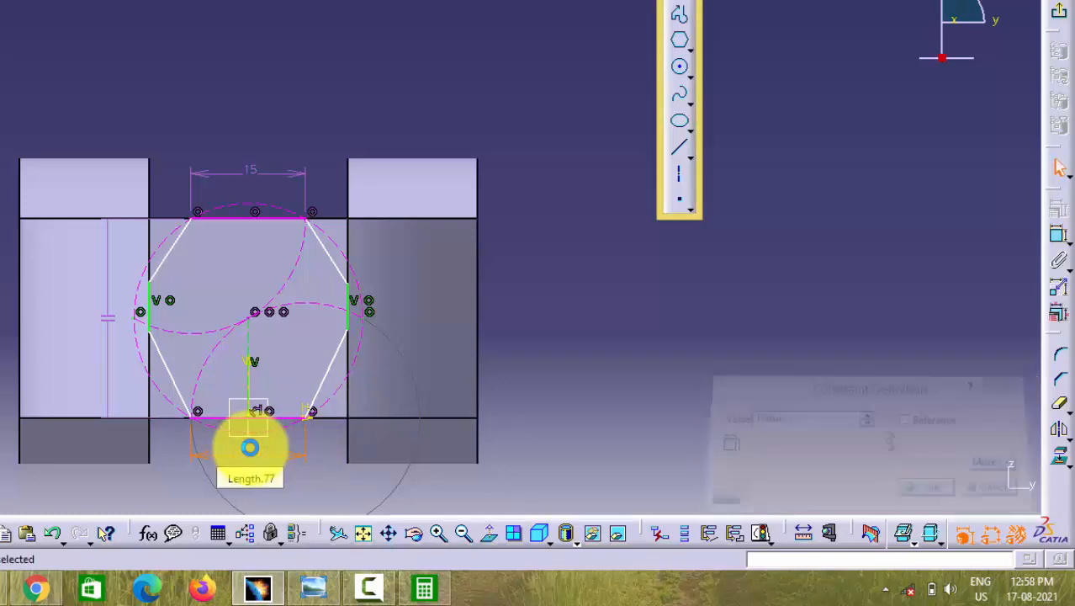
click(1061, 237)
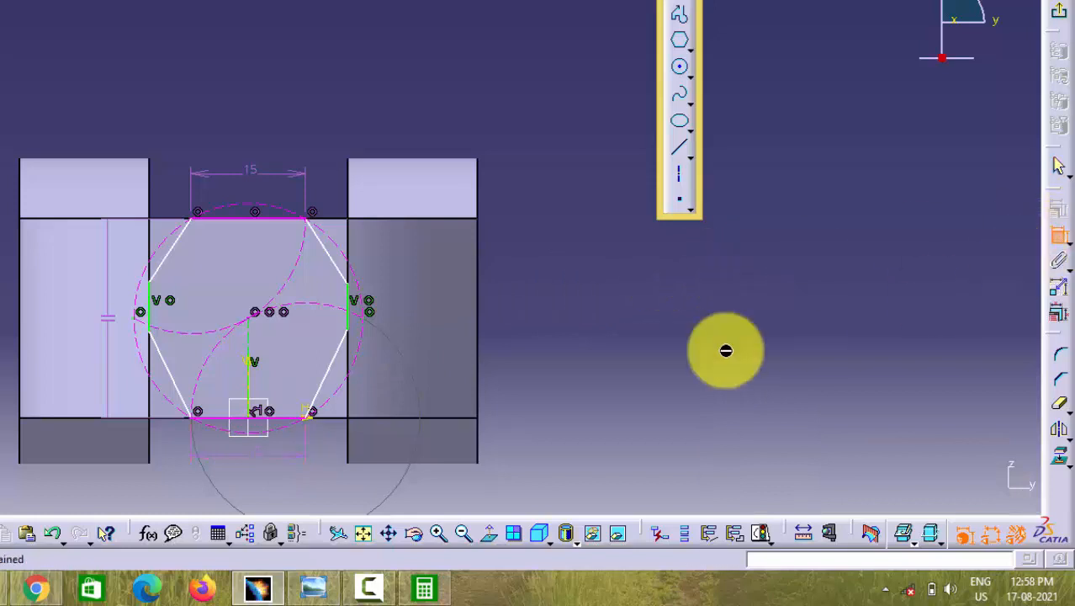
click(349, 307)
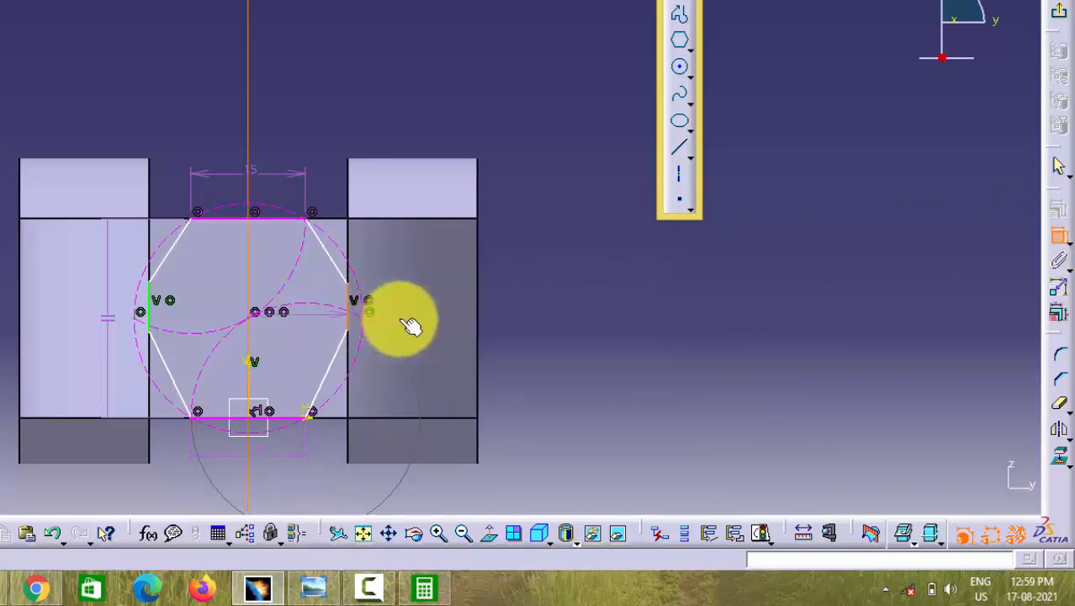
click(444, 308)
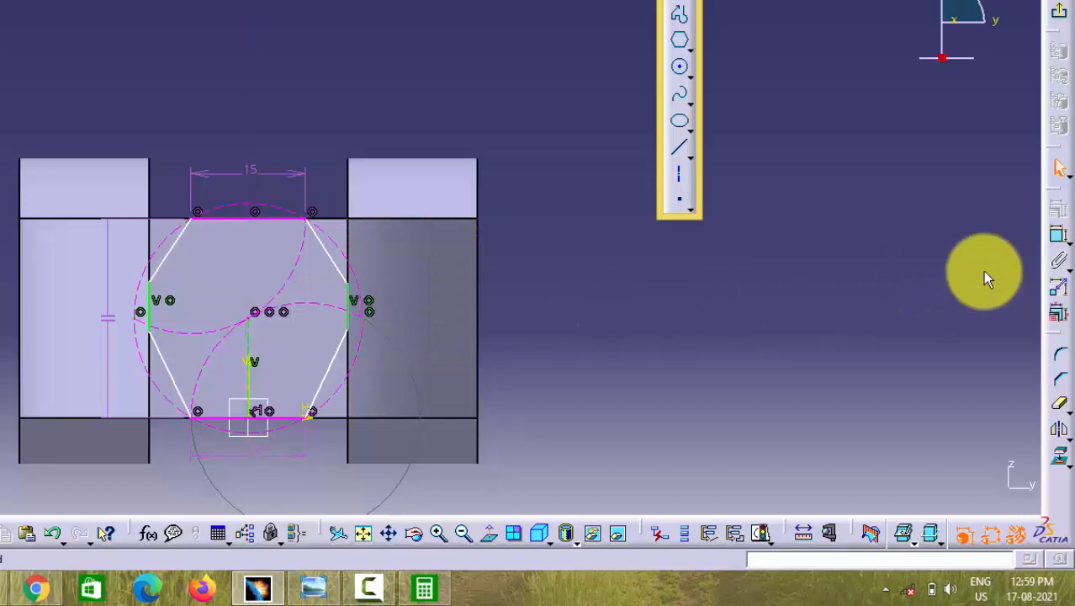
Dimension the vertical side on the positive H side between its endpoints to 15 mm and shift it down to centre it on the face
click(1059, 238)
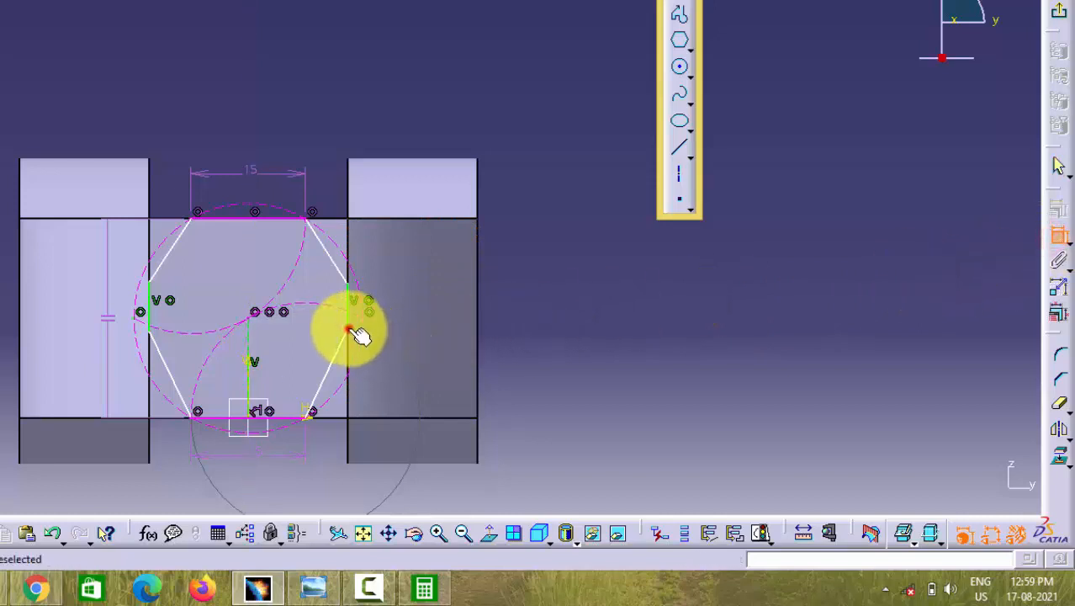
double_click(411, 308)
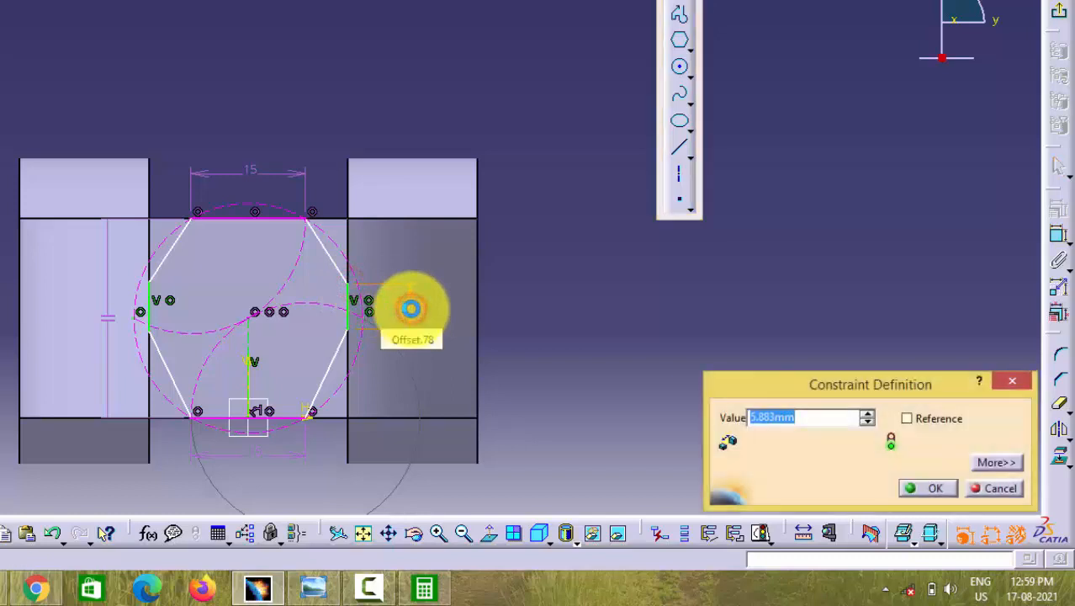
text(15)
key(Return)
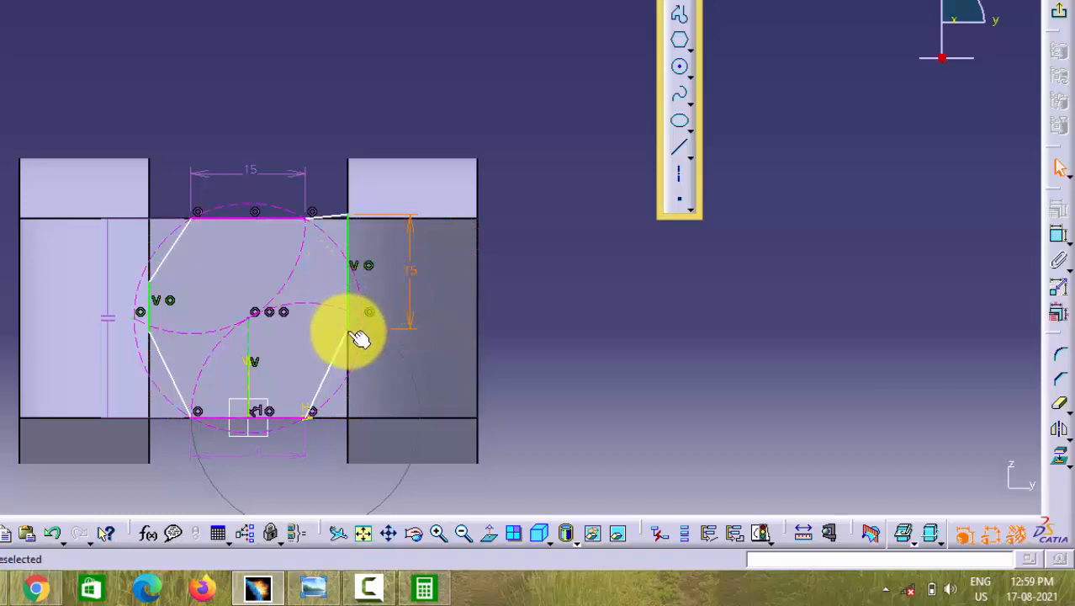
drag(347, 334, 348, 375)
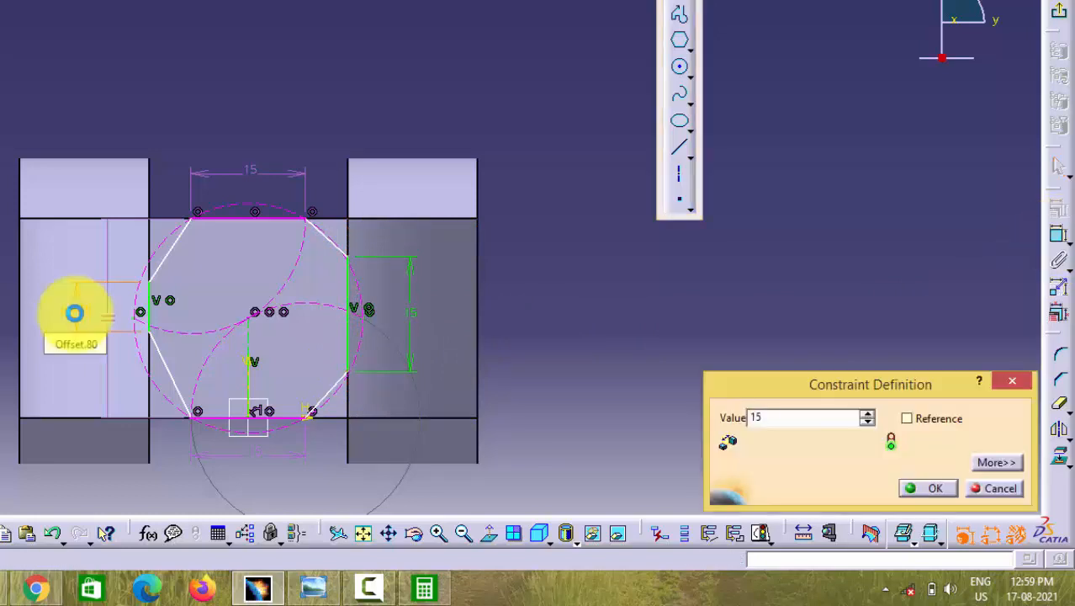
Set the length of the octagon's vertical side on the negative H side to 15 mm and shift it down to centre it
key(Return)
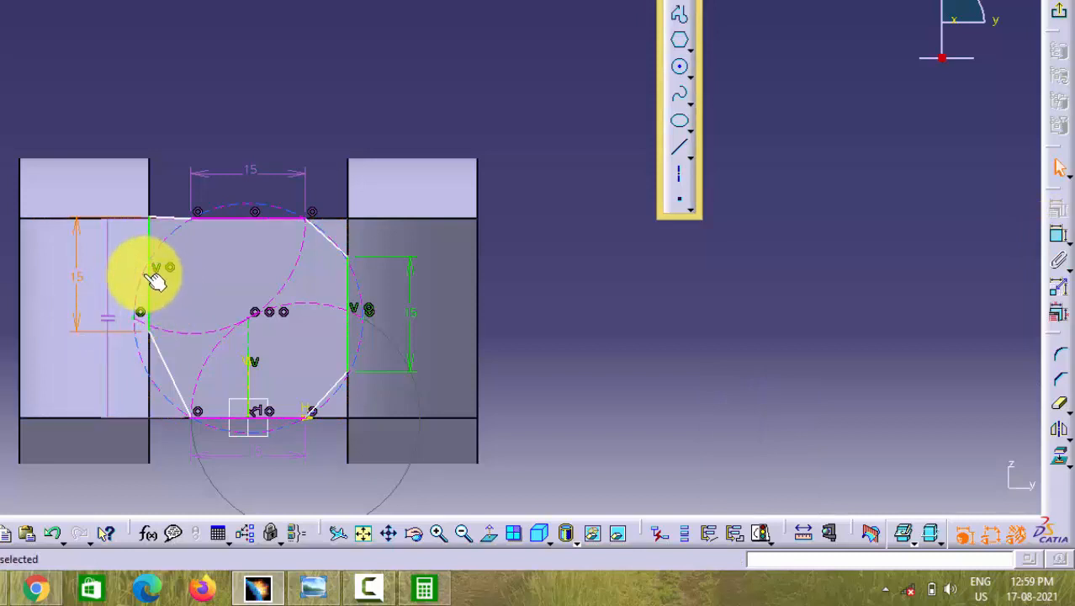
drag(153, 278, 144, 324)
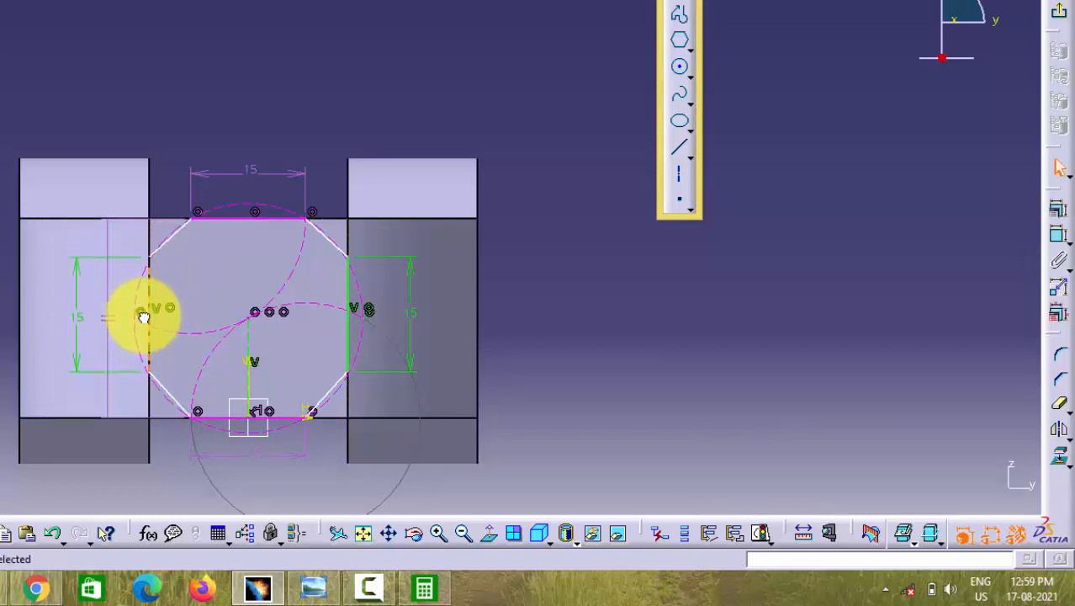
drag(144, 317, 144, 324)
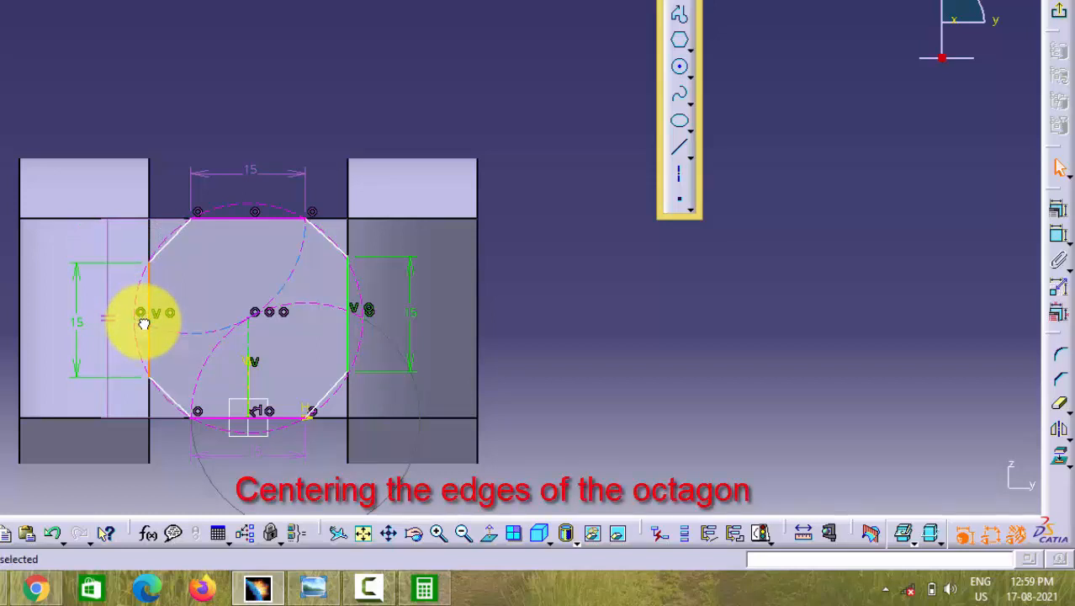
click(357, 282)
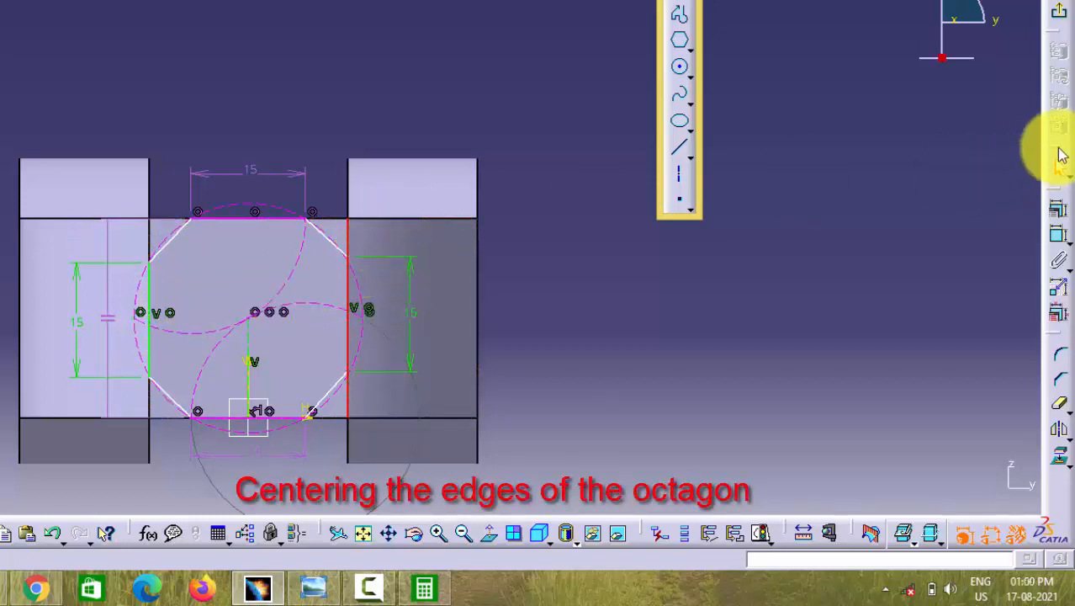
click(1061, 212)
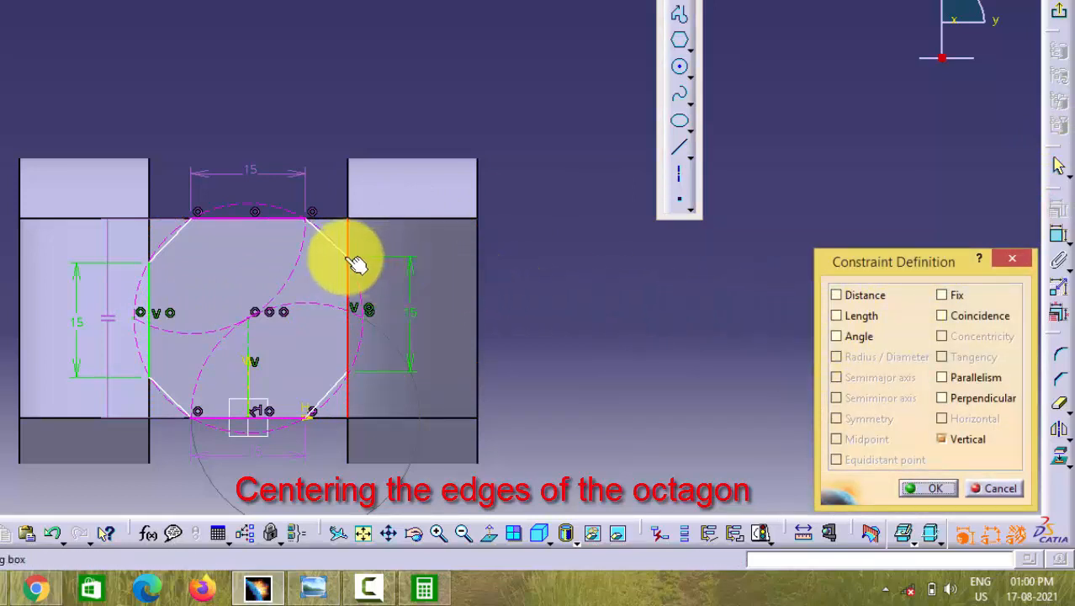
key(Escape)
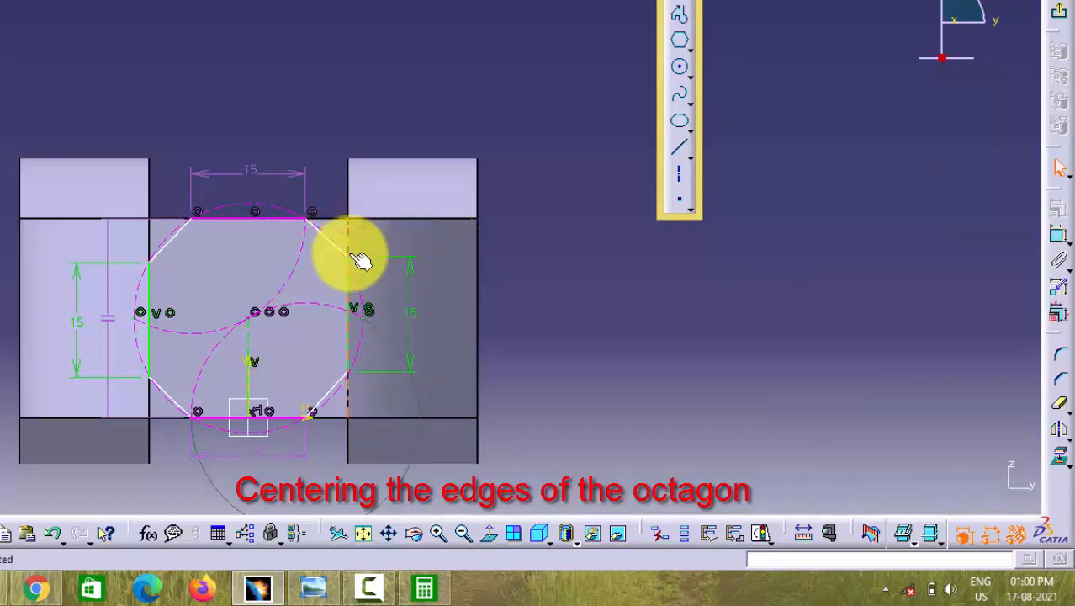
Dimension the vertical offset between the square's upper corner and the octagon's nearest vertex on the positive H side to 5.5 mm
click(1057, 235)
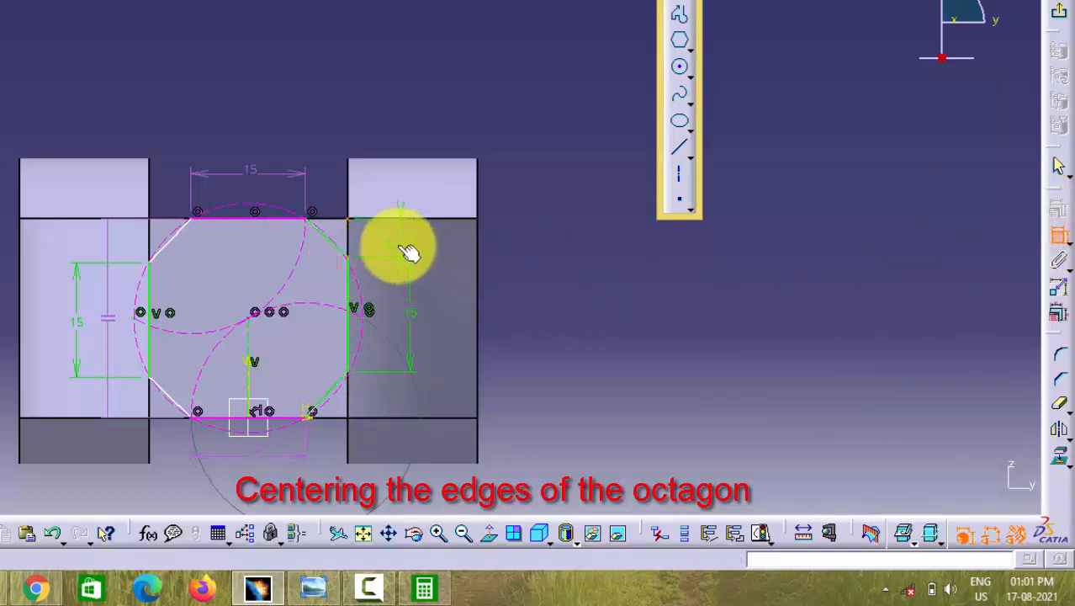
click(396, 244)
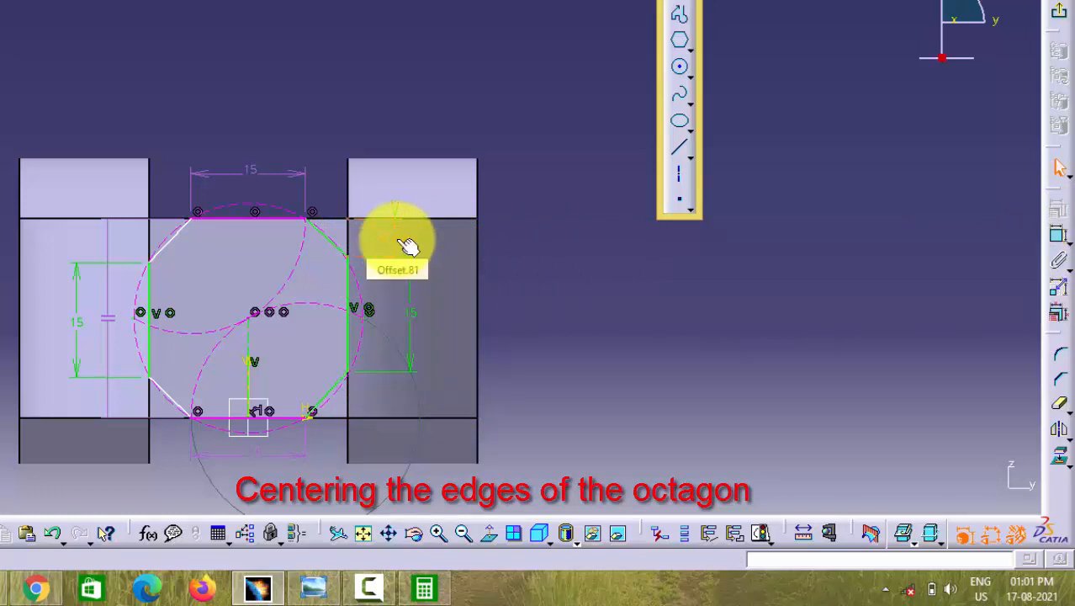
click(396, 241)
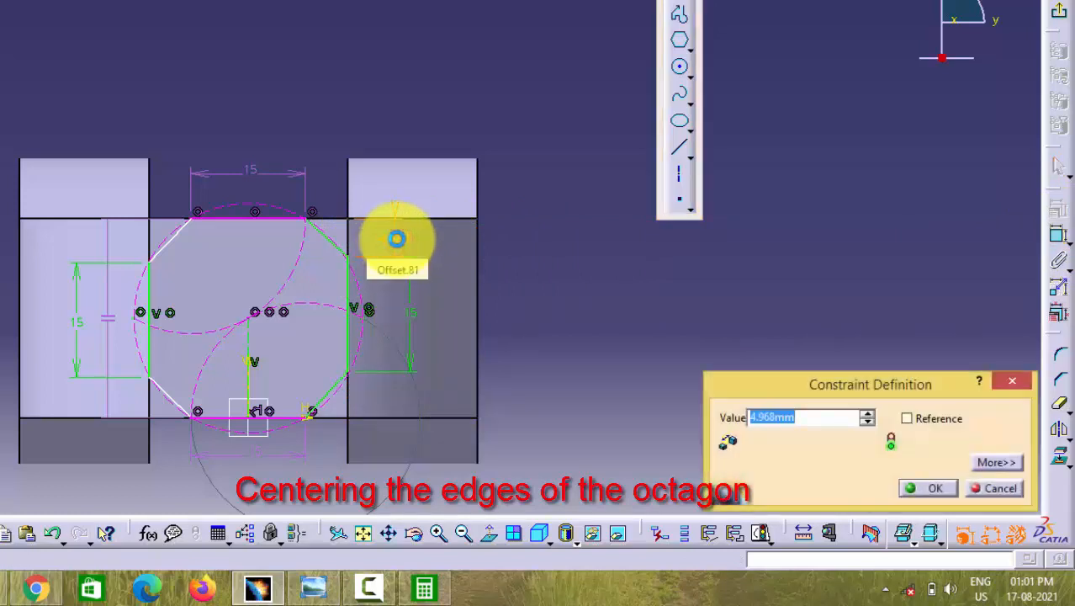
text(5.5)
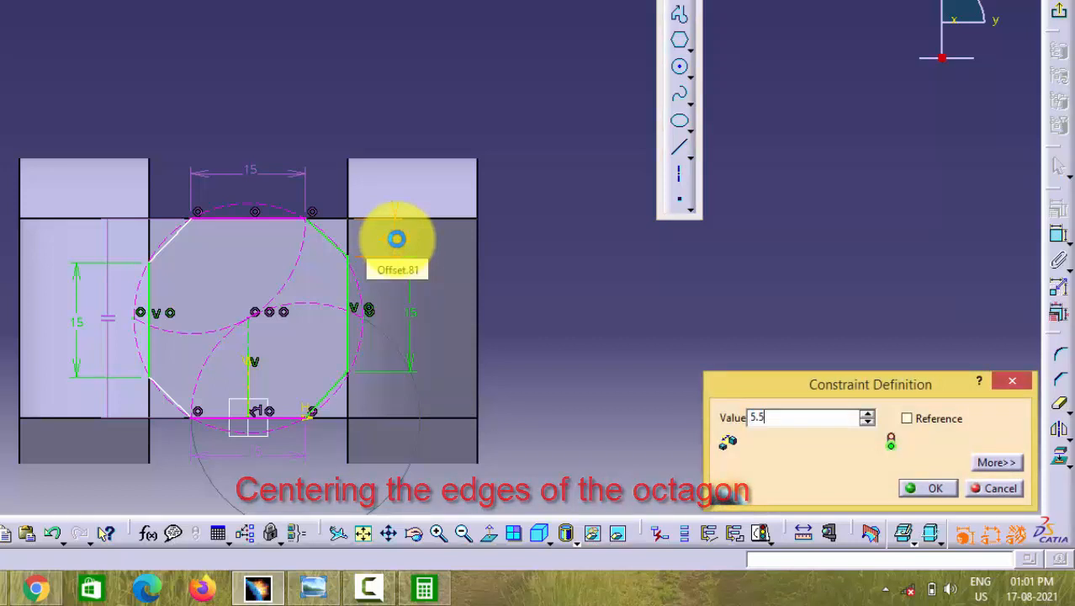
key(Return)
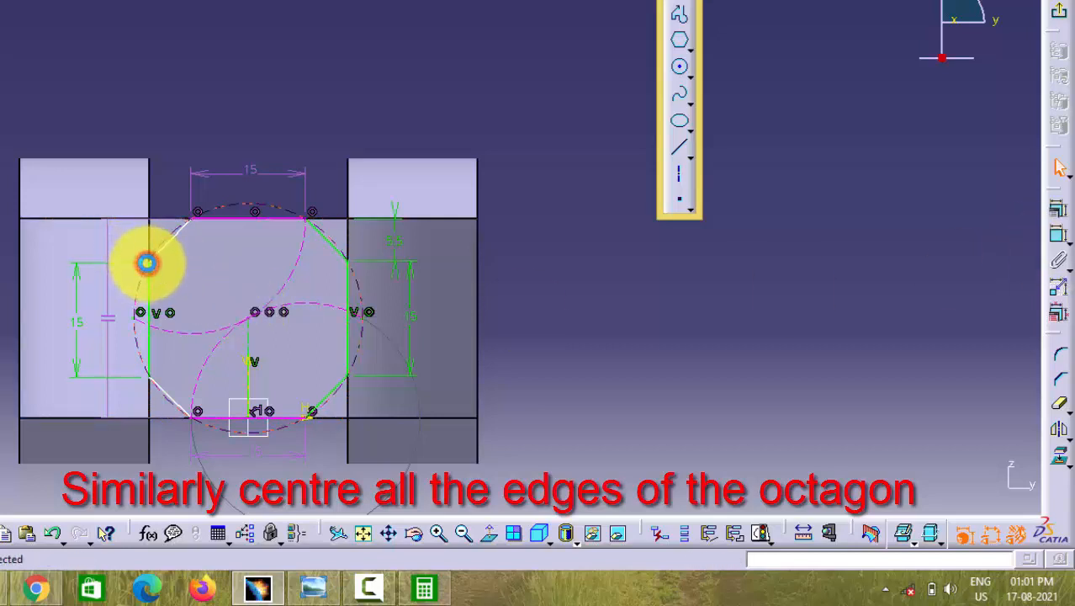
Centre the vertical side on the negative H side with a 5.5 mm offset from the square's corner and finish the sketch
click(147, 263)
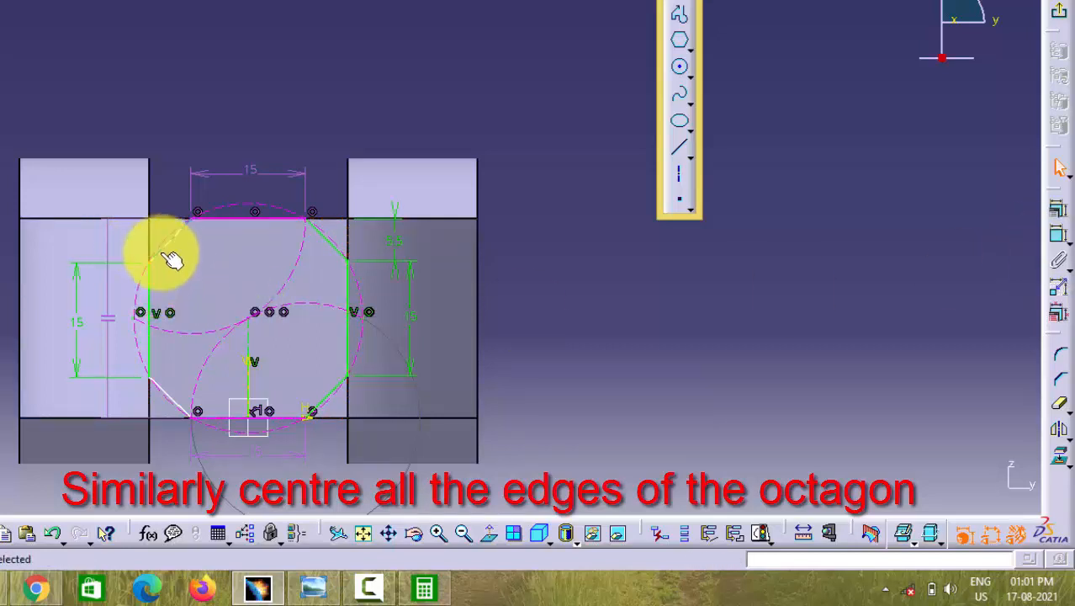
click(149, 216)
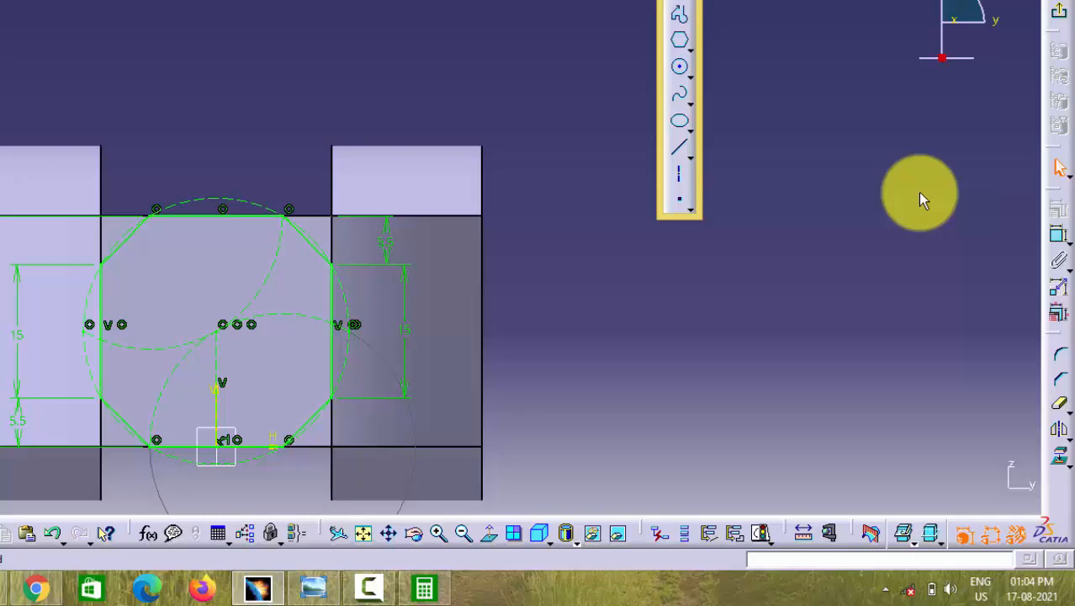
click(1060, 10)
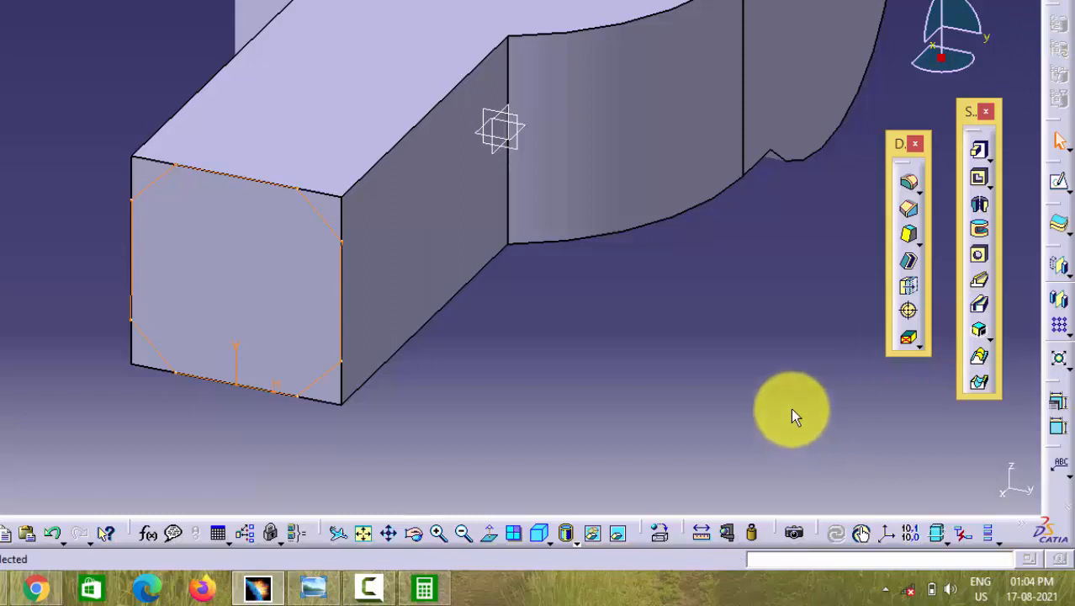
Pocket the octagon sketch 35 mm deep into the shank, as given in the knuckle joint drawing, removing the material outside the profile
click(985, 178)
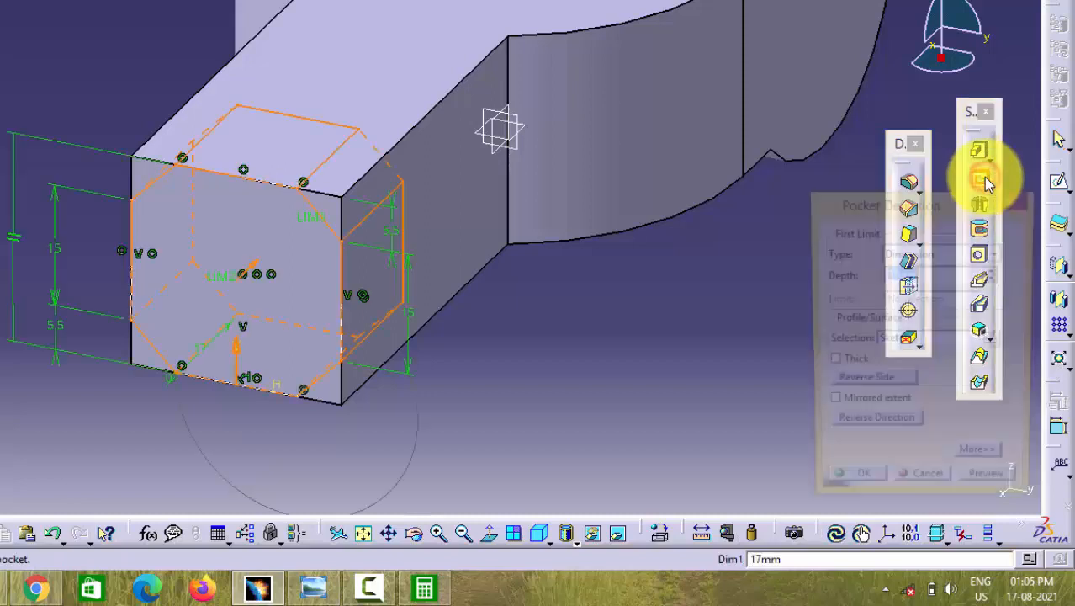
click(874, 427)
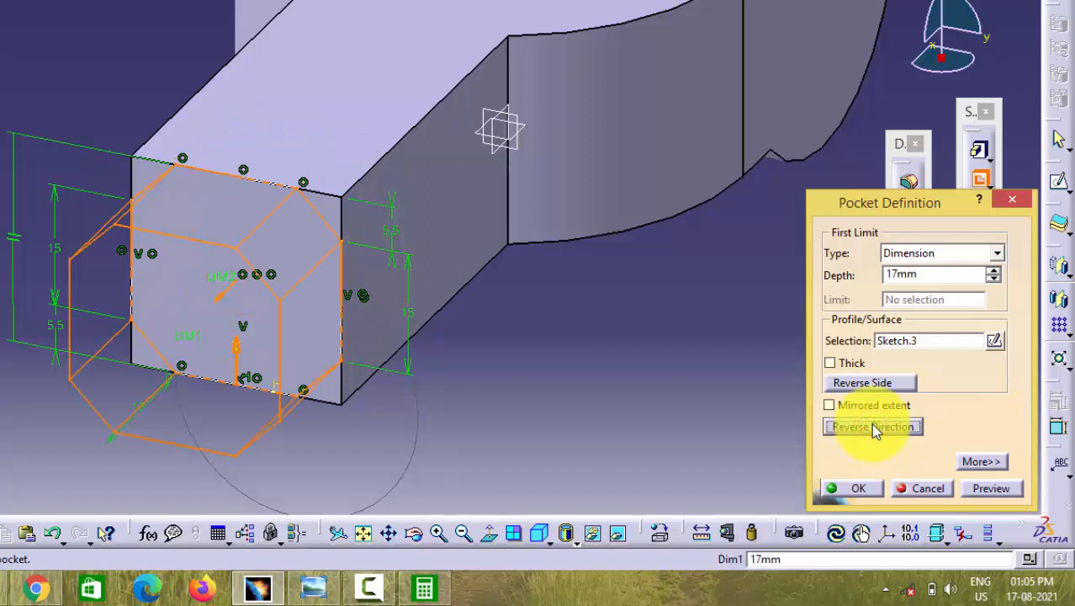
click(873, 427)
click(867, 383)
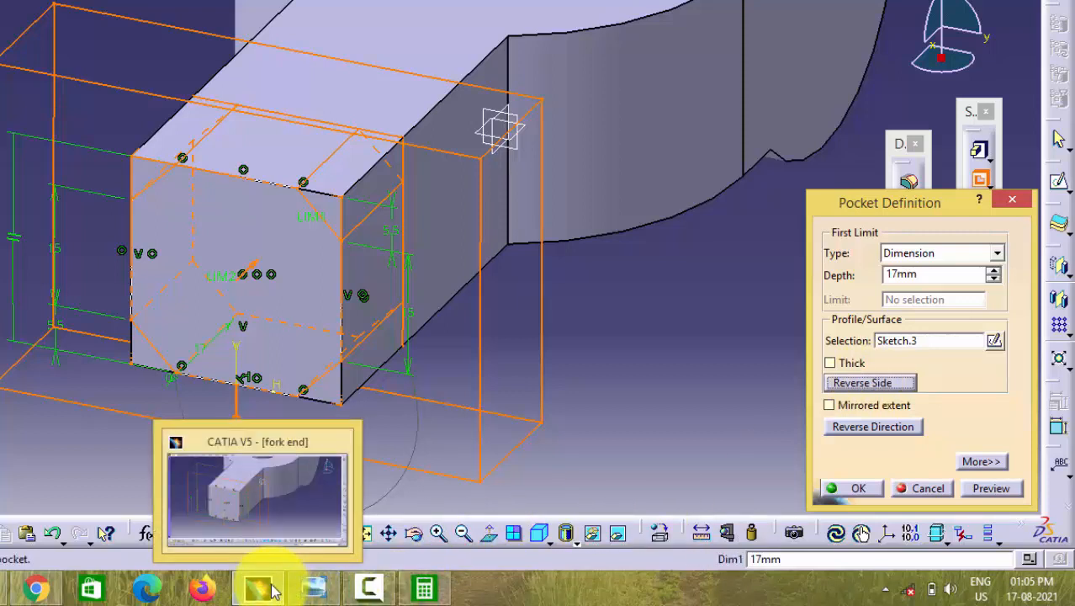
click(312, 589)
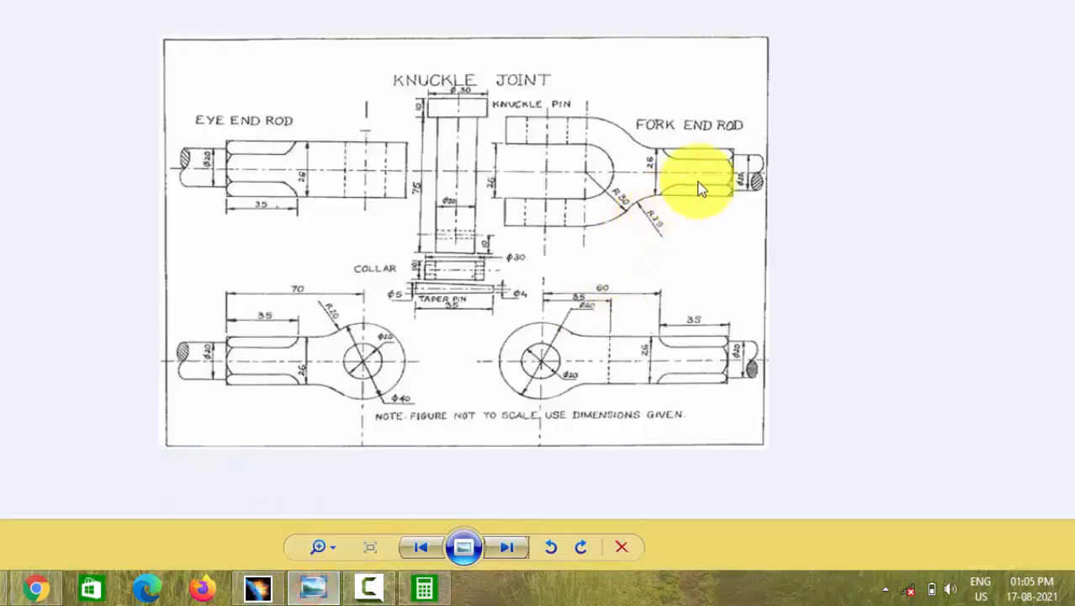
click(262, 586)
double_click(916, 275)
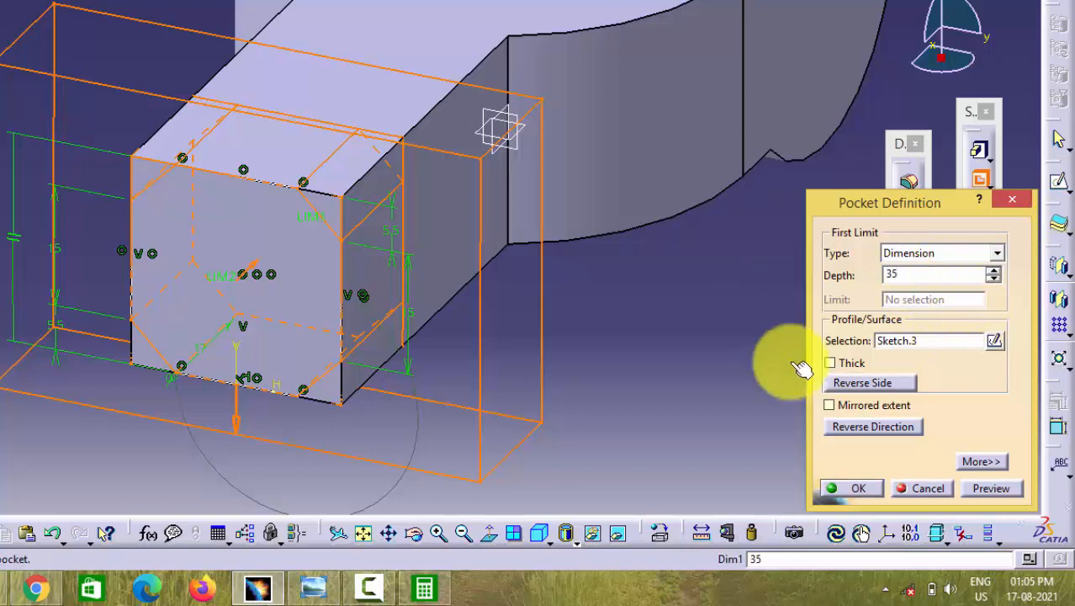
click(989, 484)
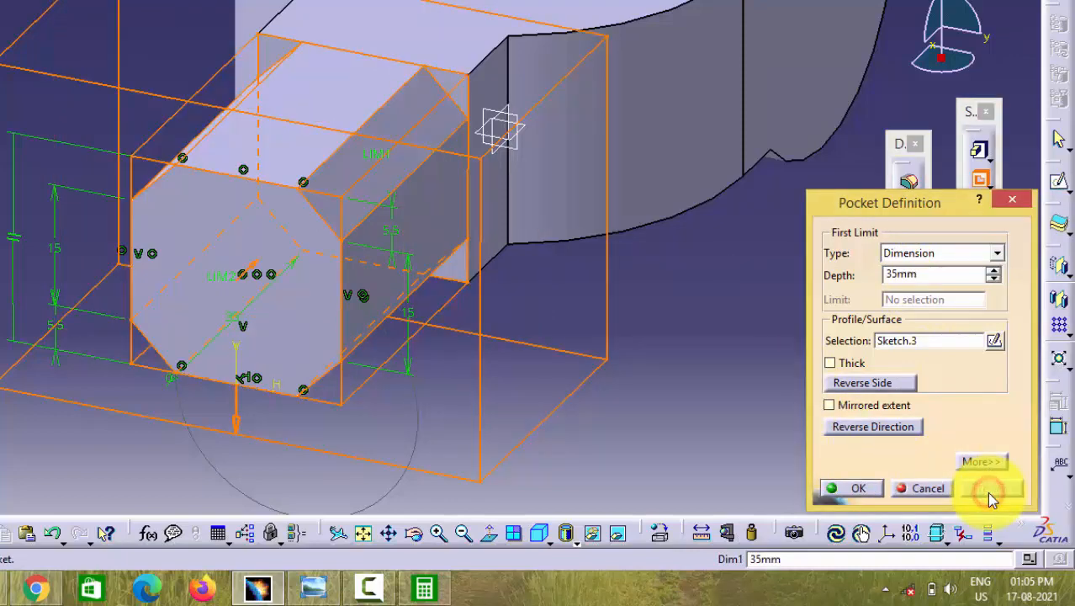
click(856, 490)
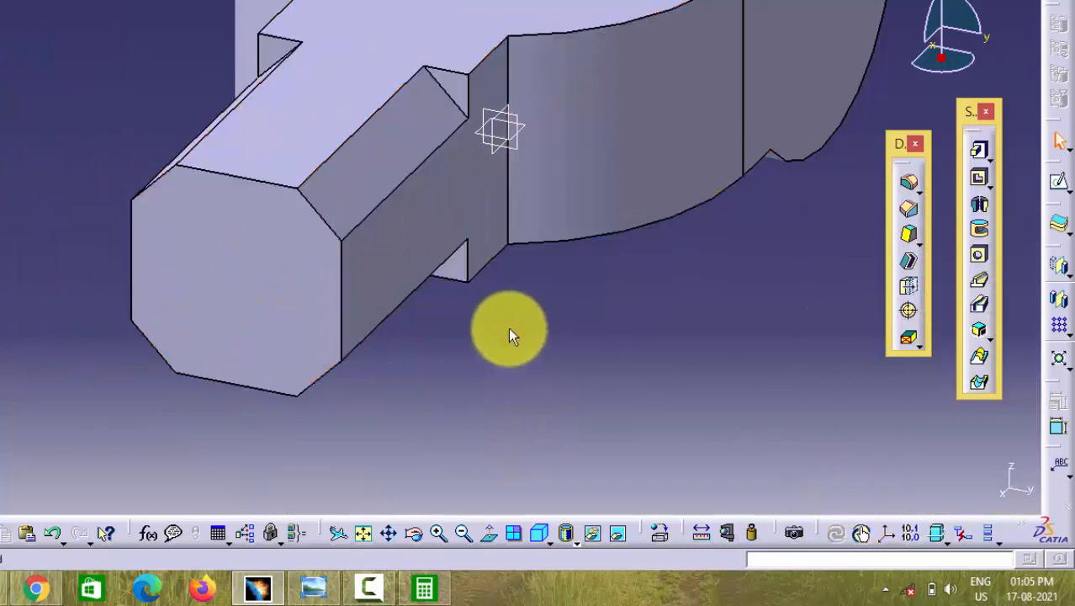
Create a 20 mm diameter hole on the outer face of the fork's eye, extending Up To Last through both eyes
click(539, 533)
mouse_move(319, 593)
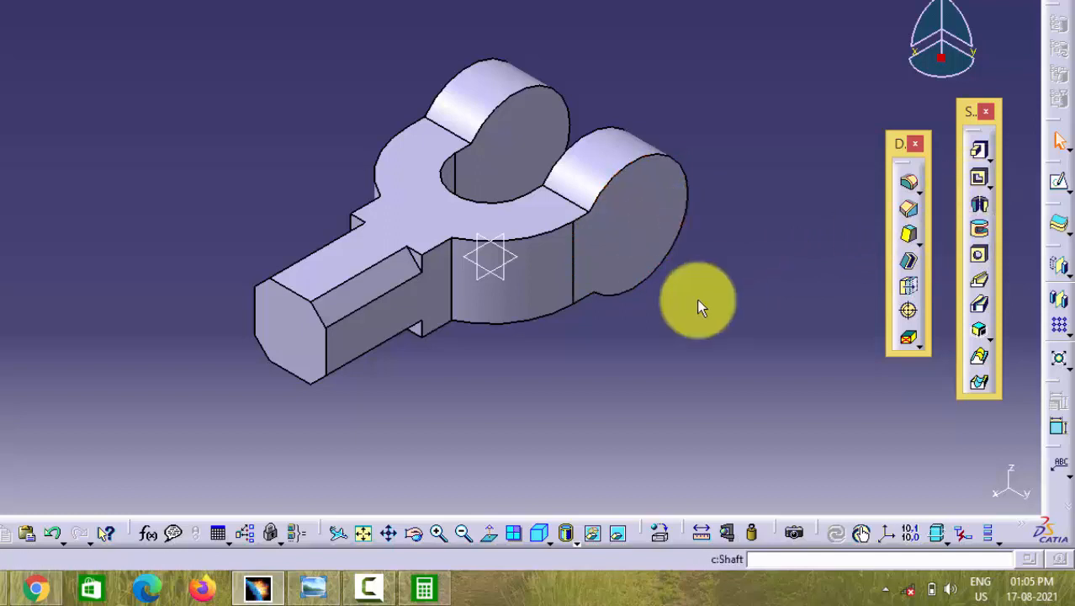
click(643, 223)
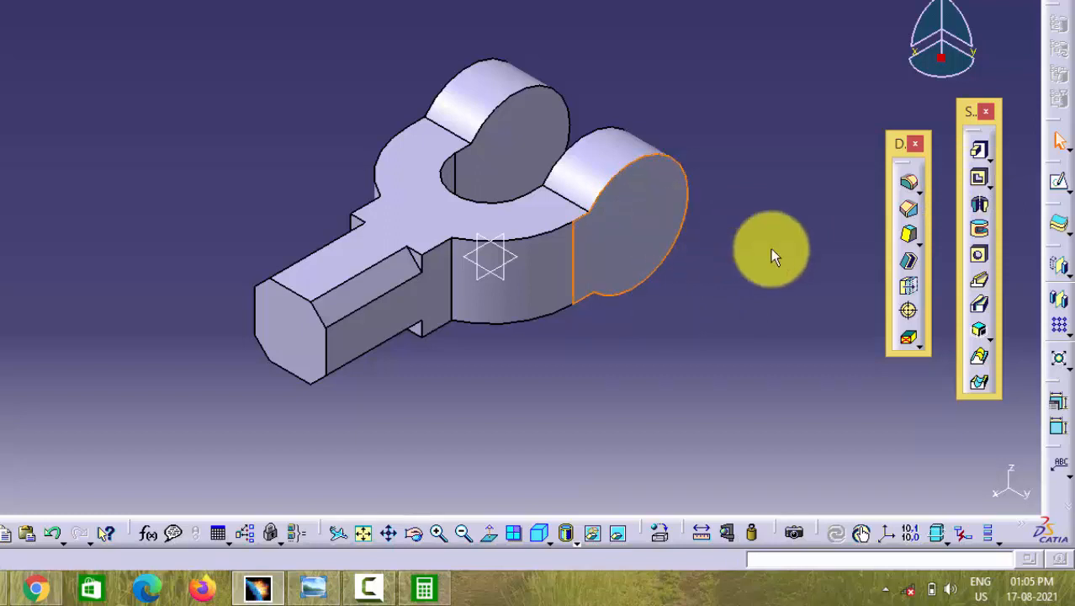
click(981, 259)
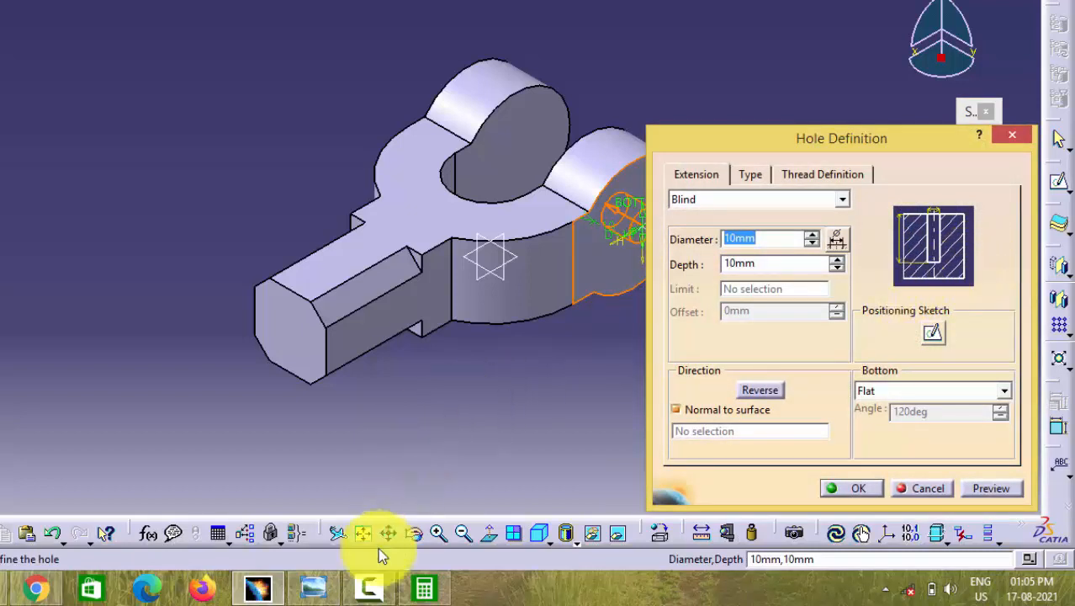
click(319, 592)
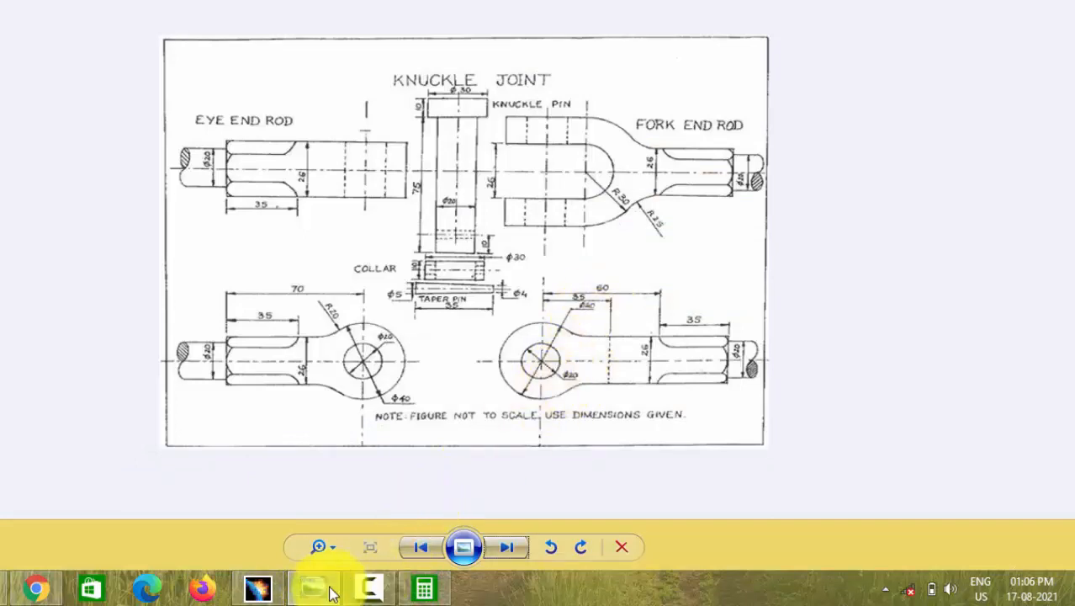
click(275, 594)
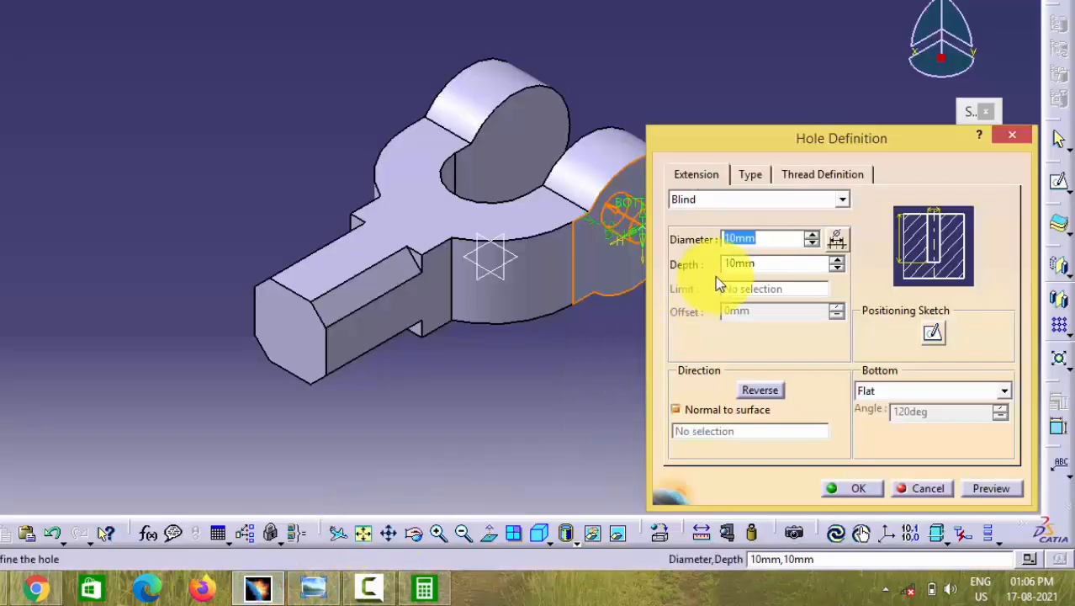
text(20)
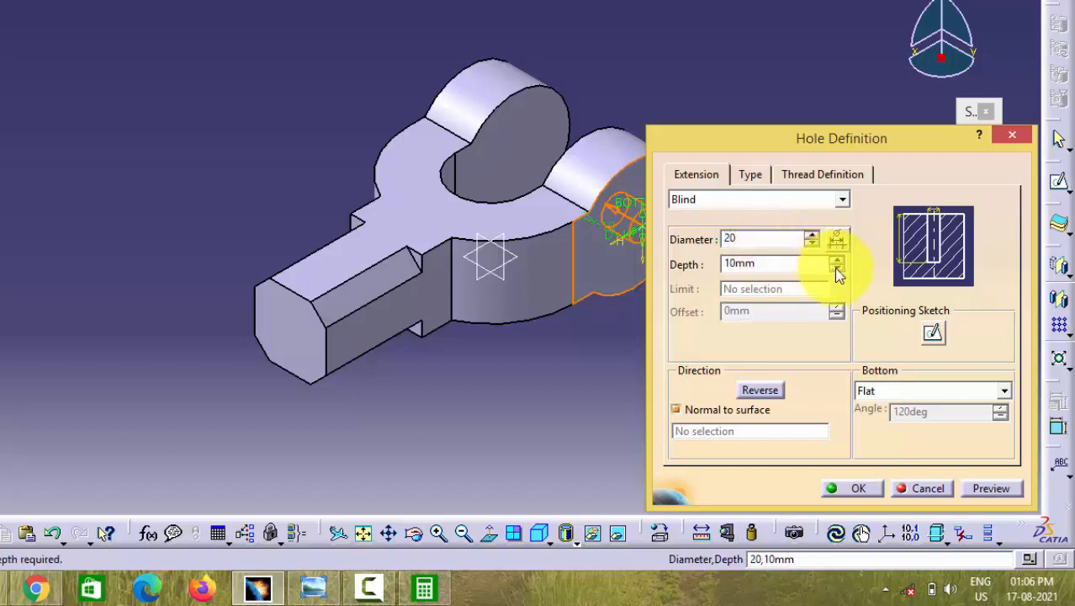
click(802, 201)
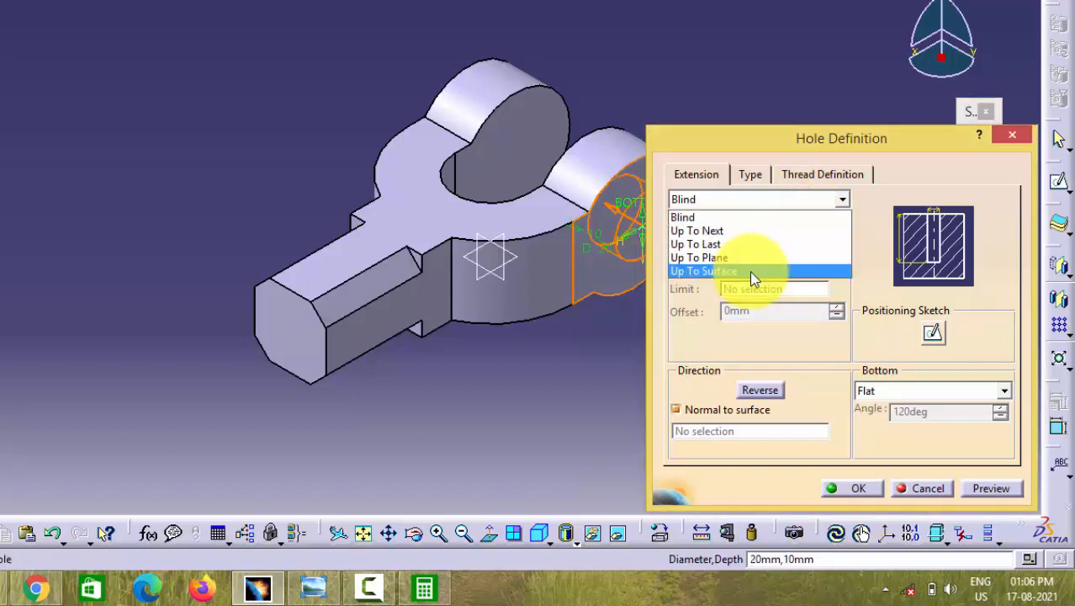
click(748, 243)
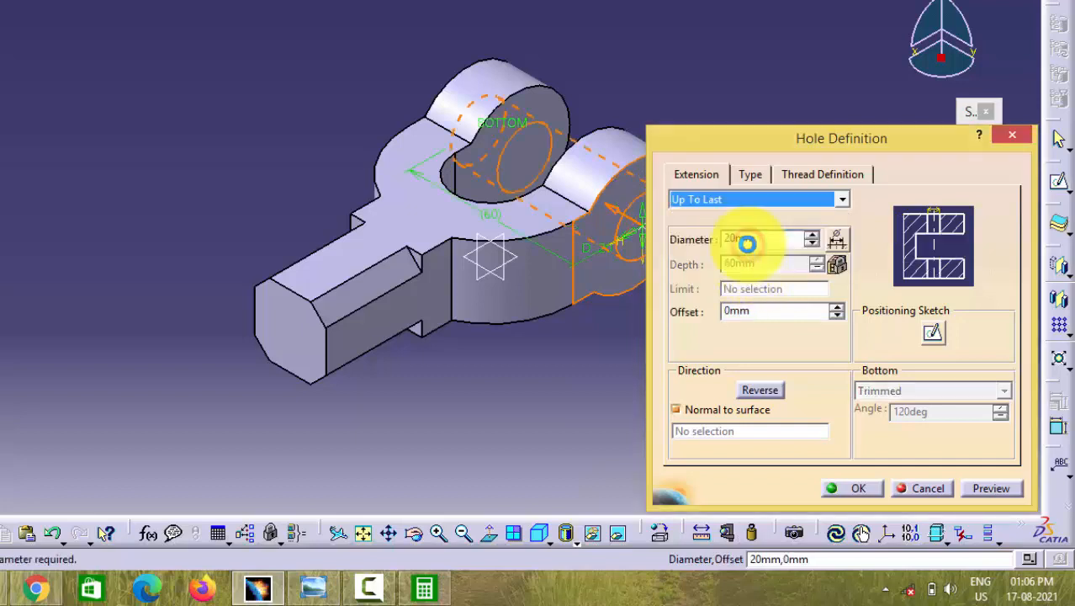
click(858, 488)
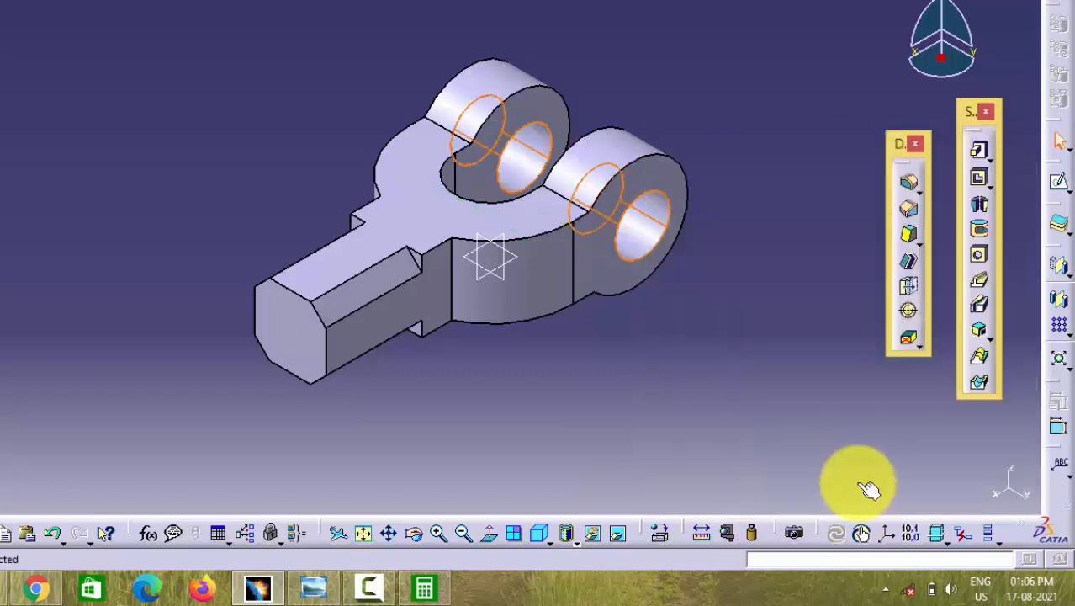
click(712, 374)
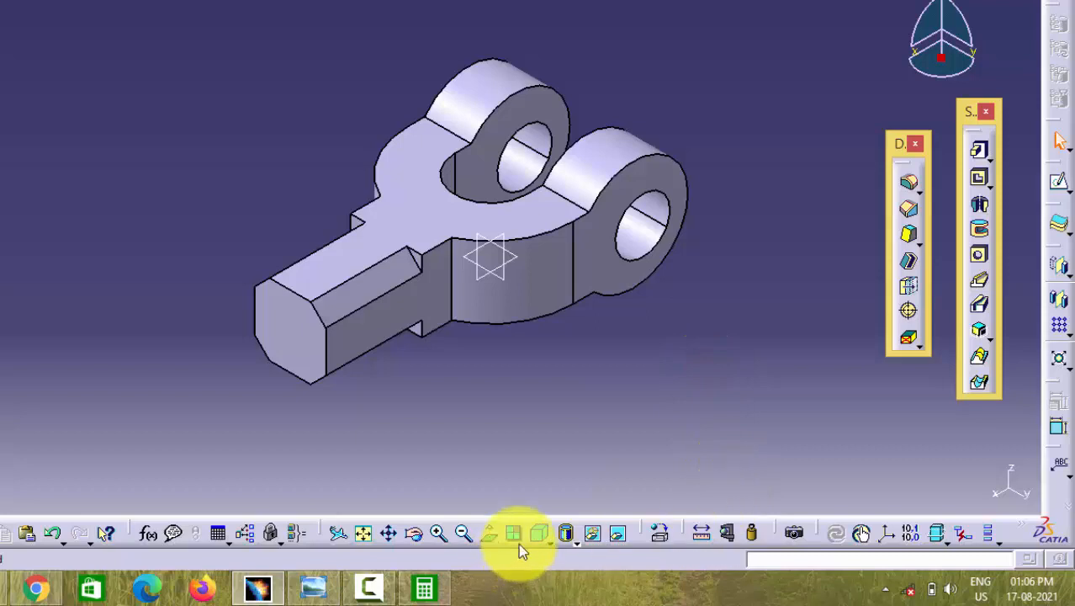
click(541, 535)
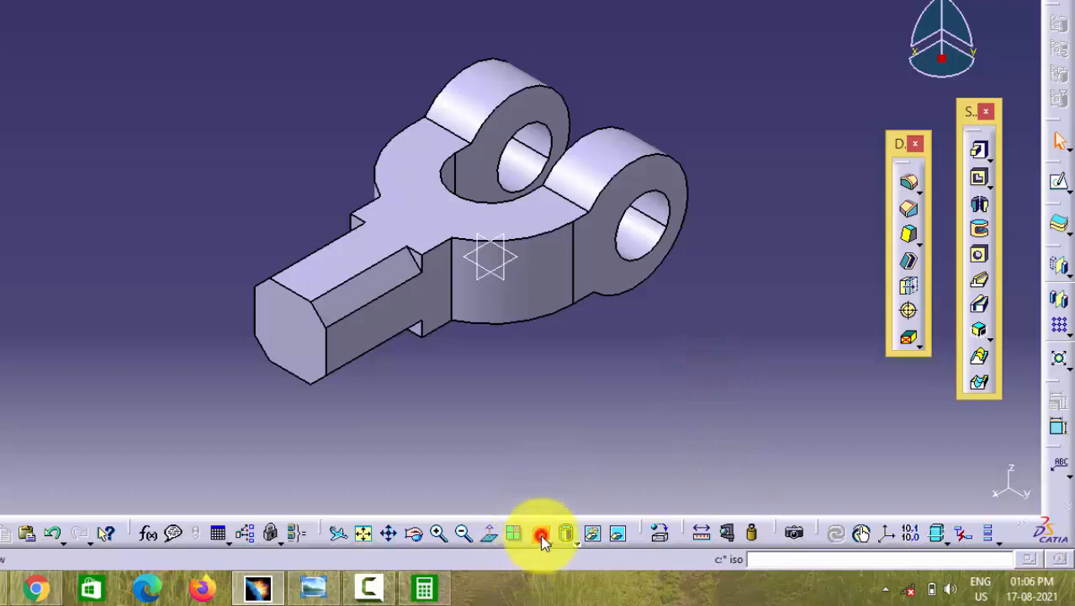
click(549, 538)
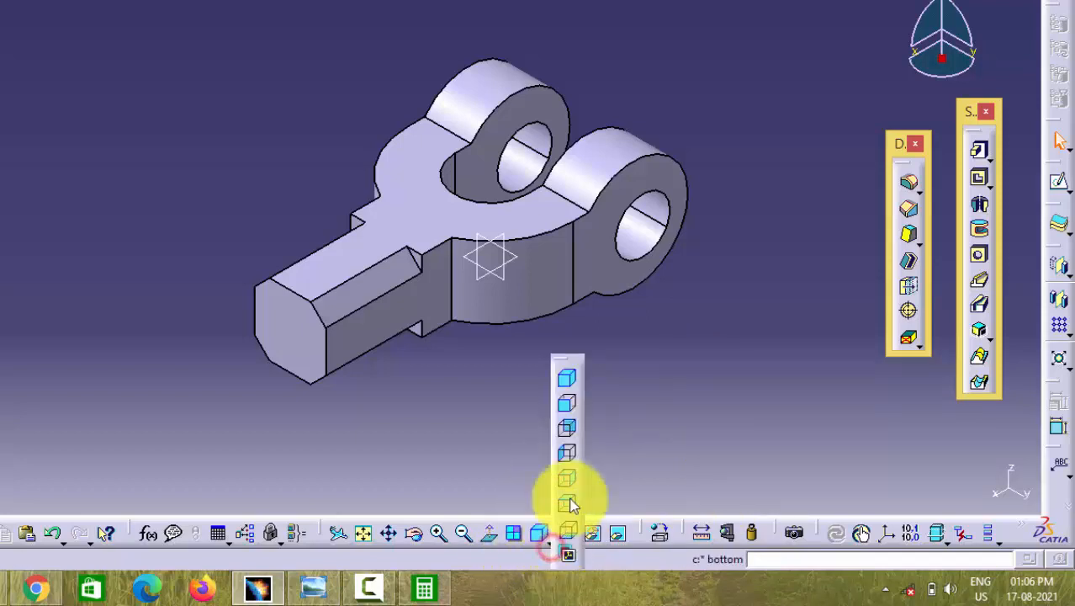
click(571, 405)
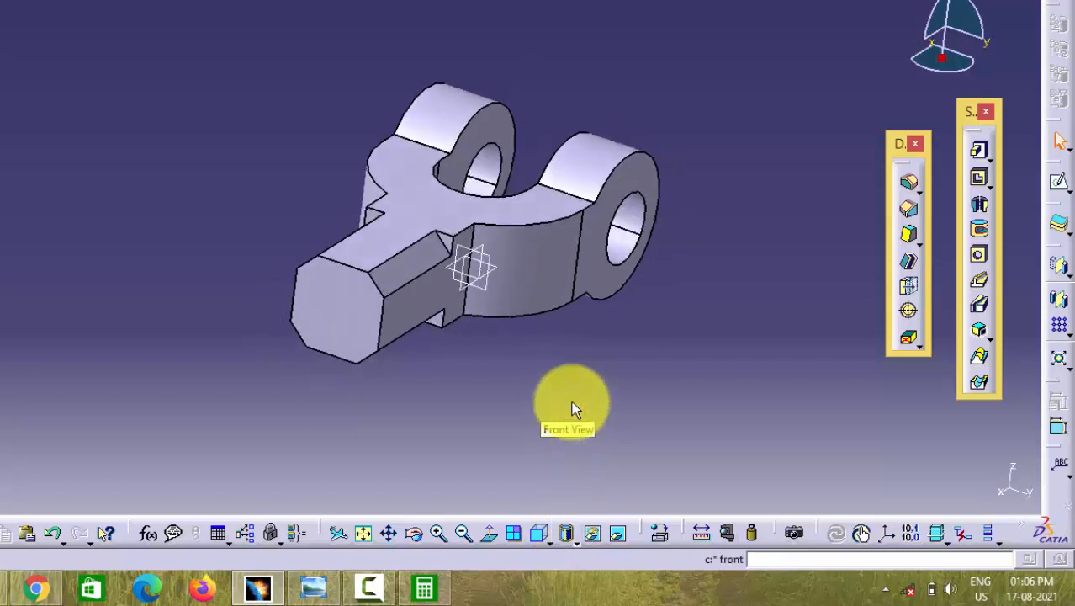
click(539, 533)
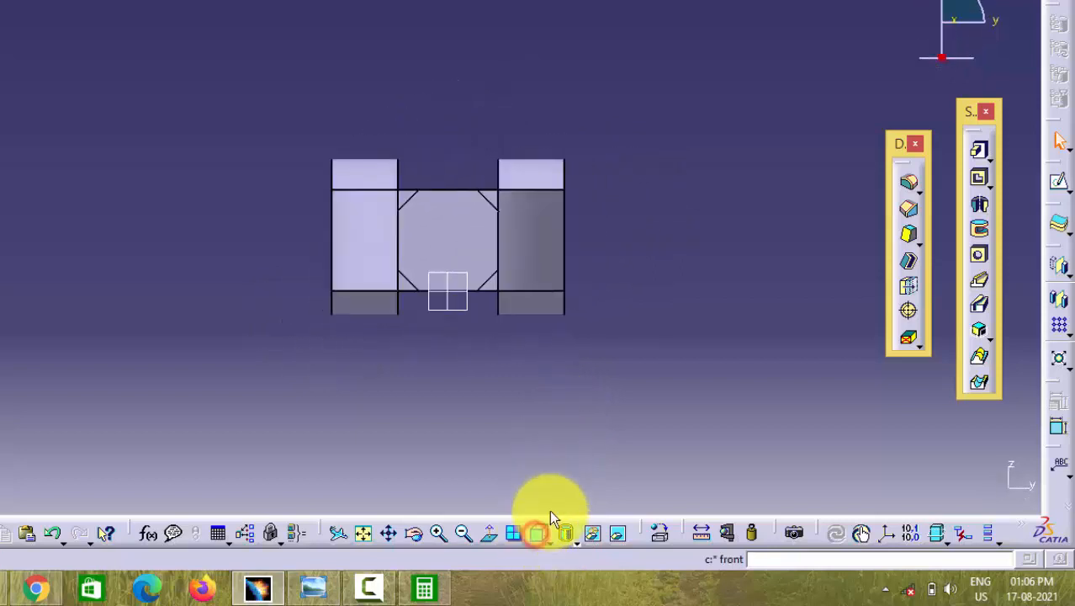
Edit the eye hole's positioning sketch and dimension its centre horizontally 60 mm from the edge where the octagonal section begins
click(550, 541)
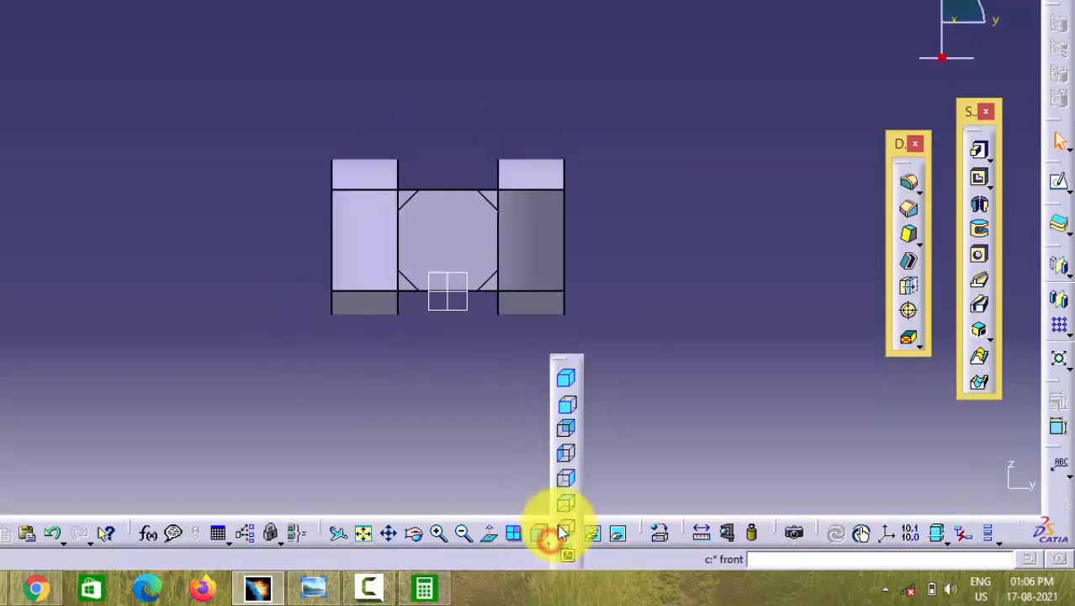
click(569, 481)
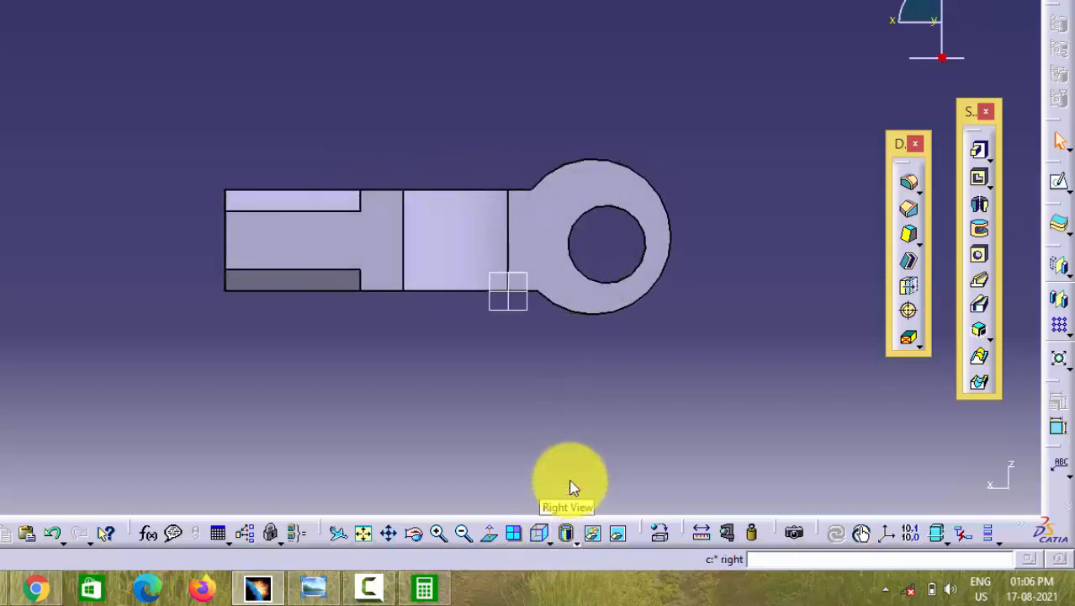
click(568, 236)
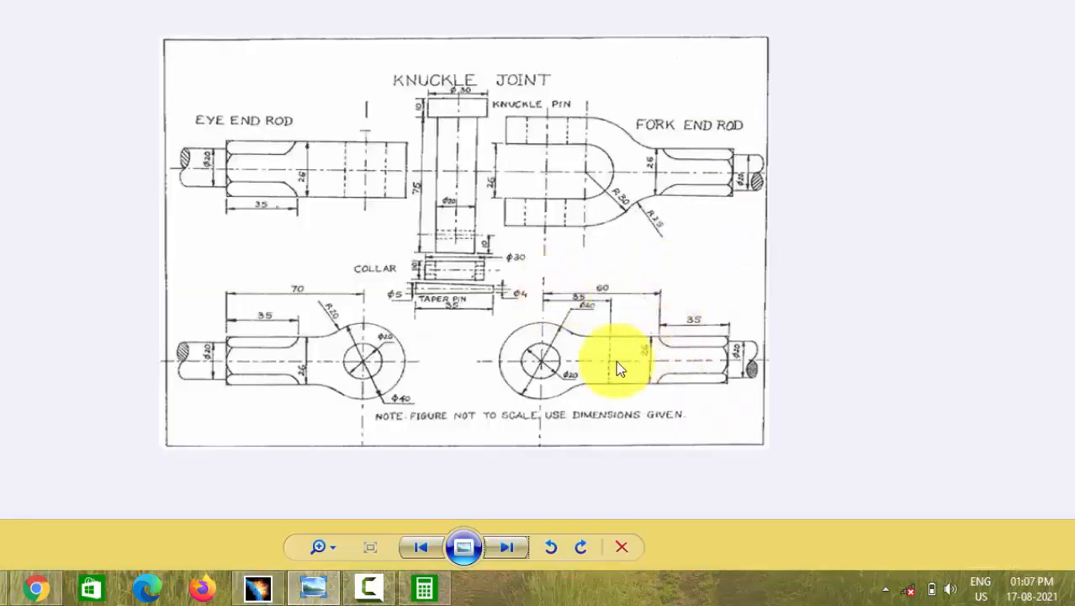
click(263, 589)
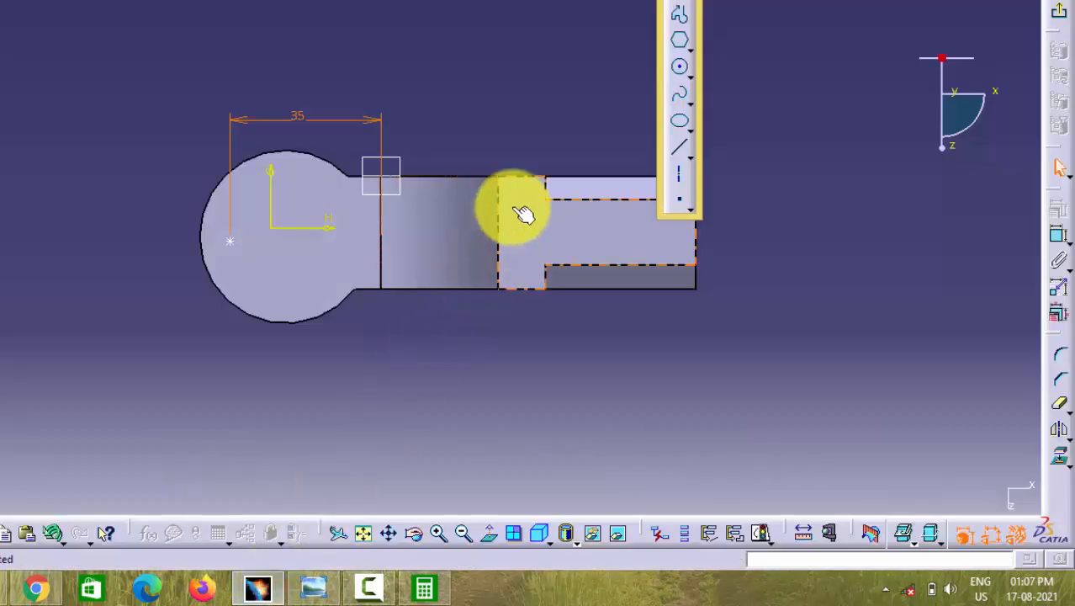
click(1059, 239)
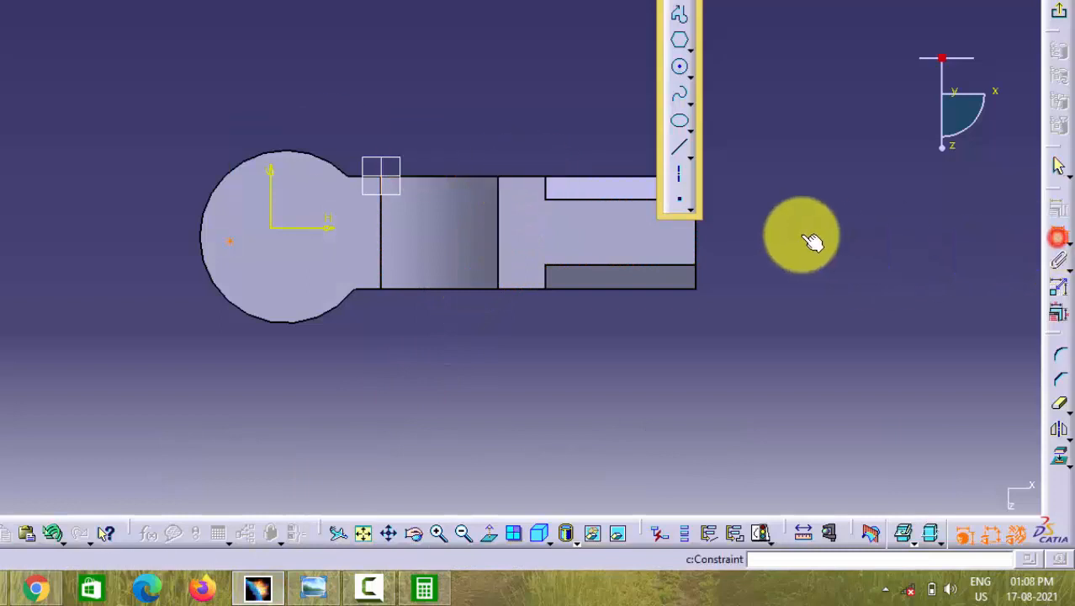
click(547, 189)
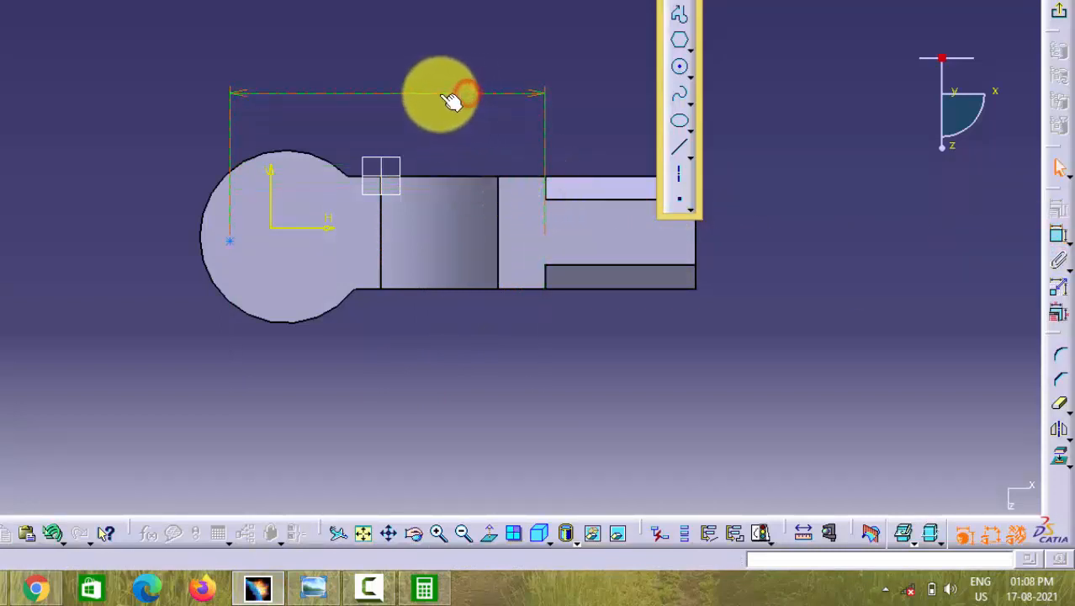
click(439, 94)
double_click(439, 94)
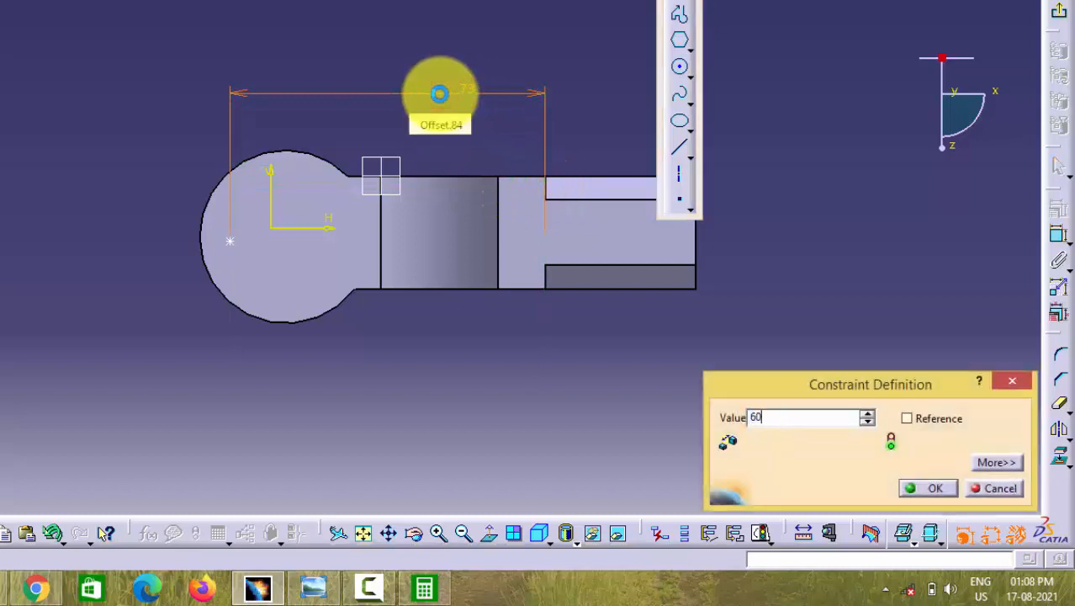
key(Return)
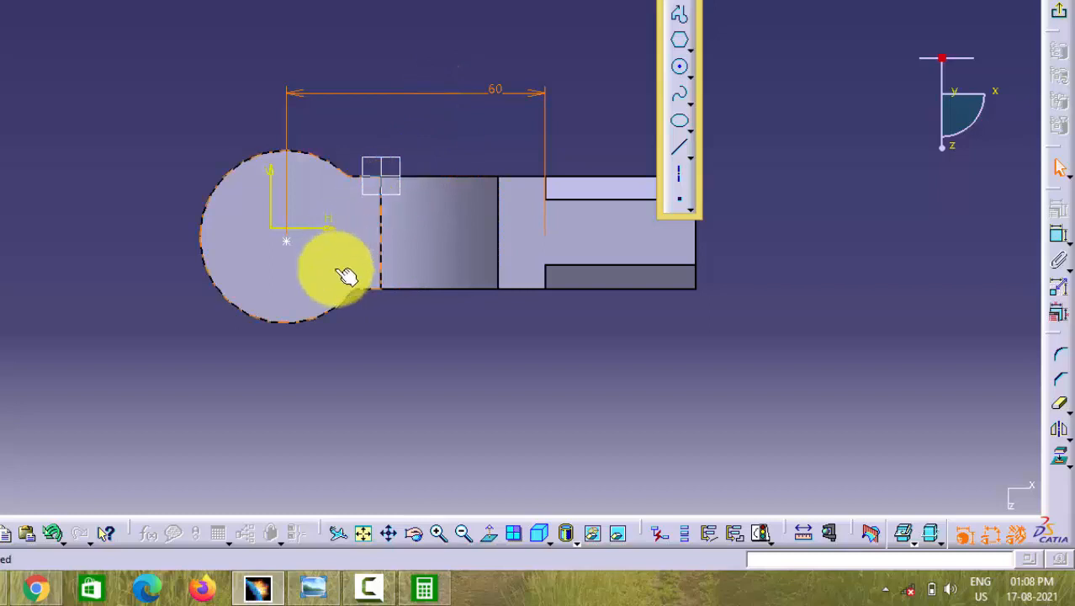
Dimension the hole centre vertically 13 mm from the fork's lower edge, finish the sketch and accept the hole definition
click(401, 288)
ctrl+click(287, 242)
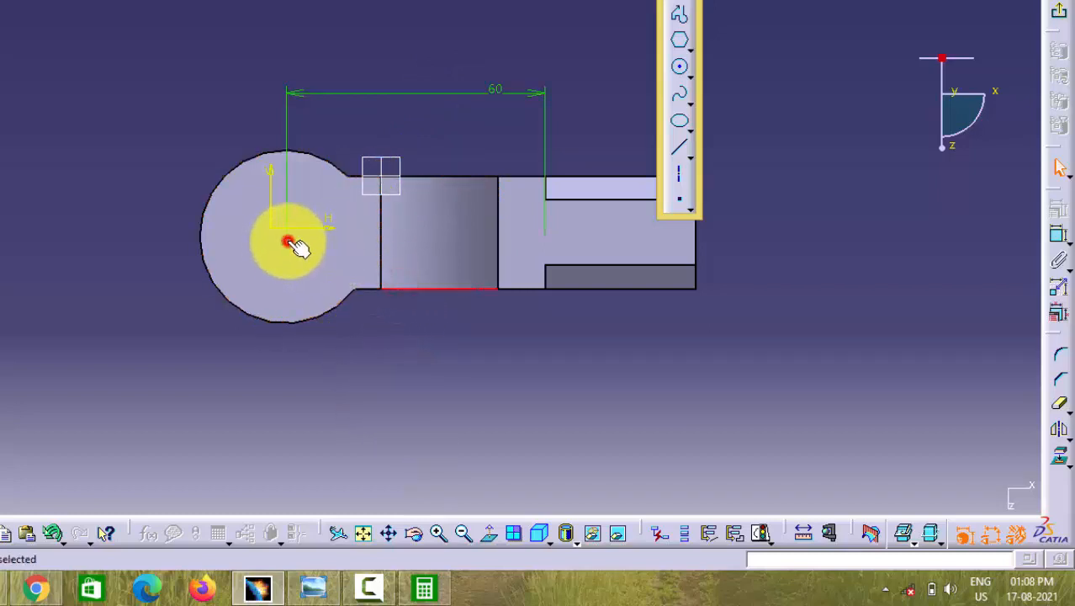
click(1062, 237)
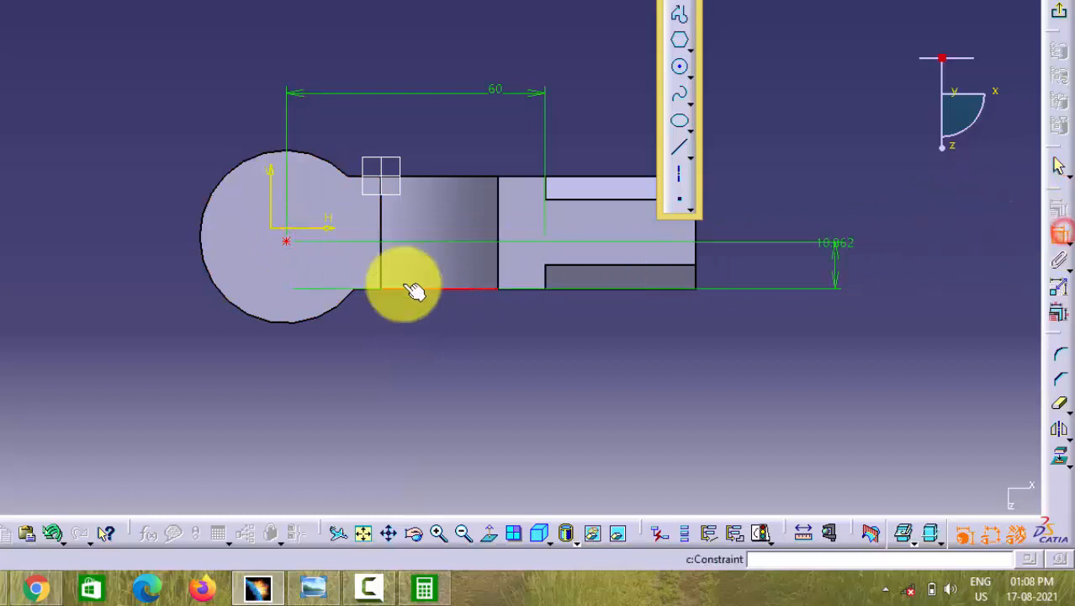
click(151, 237)
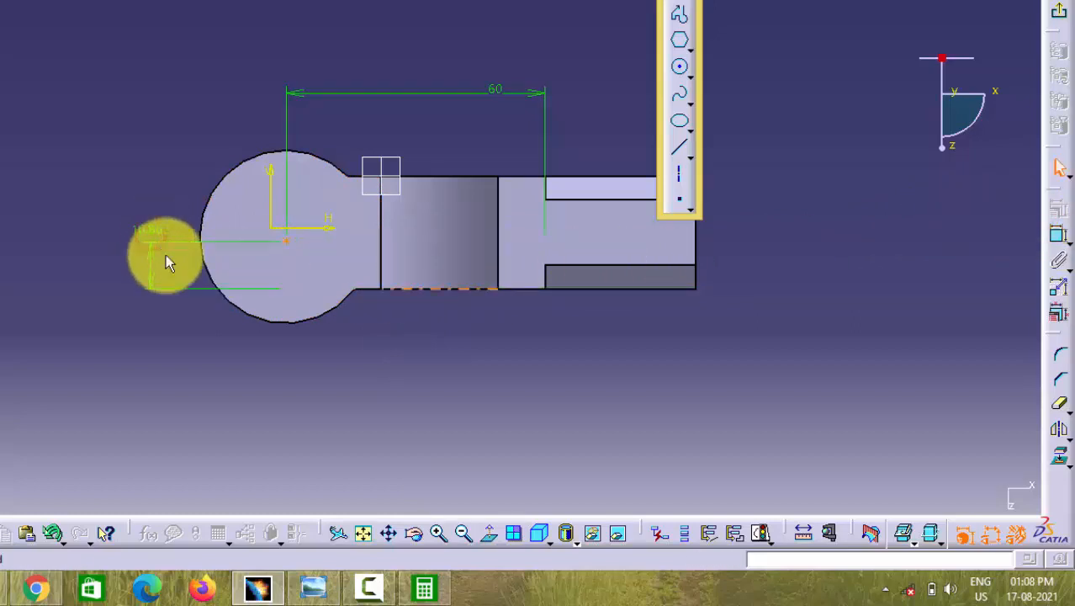
click(320, 589)
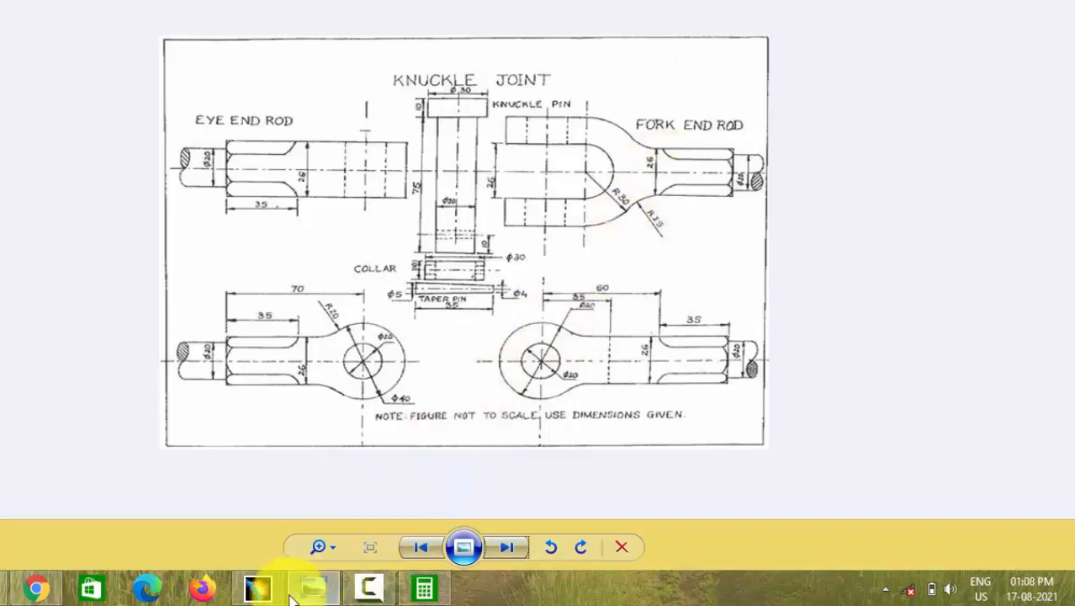
click(259, 587)
double_click(150, 257)
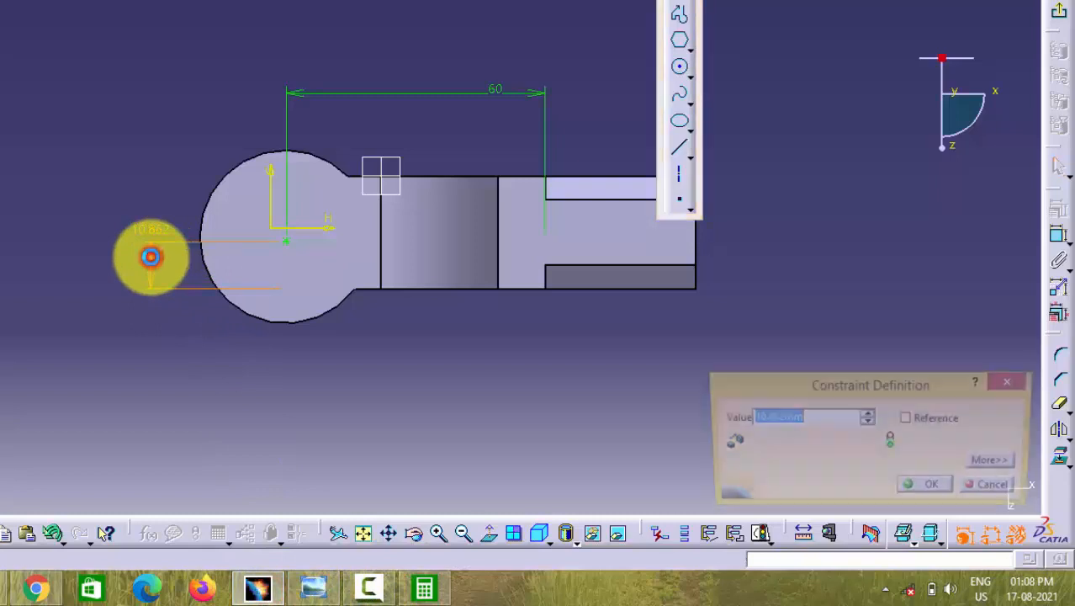
text(13)
key(Return)
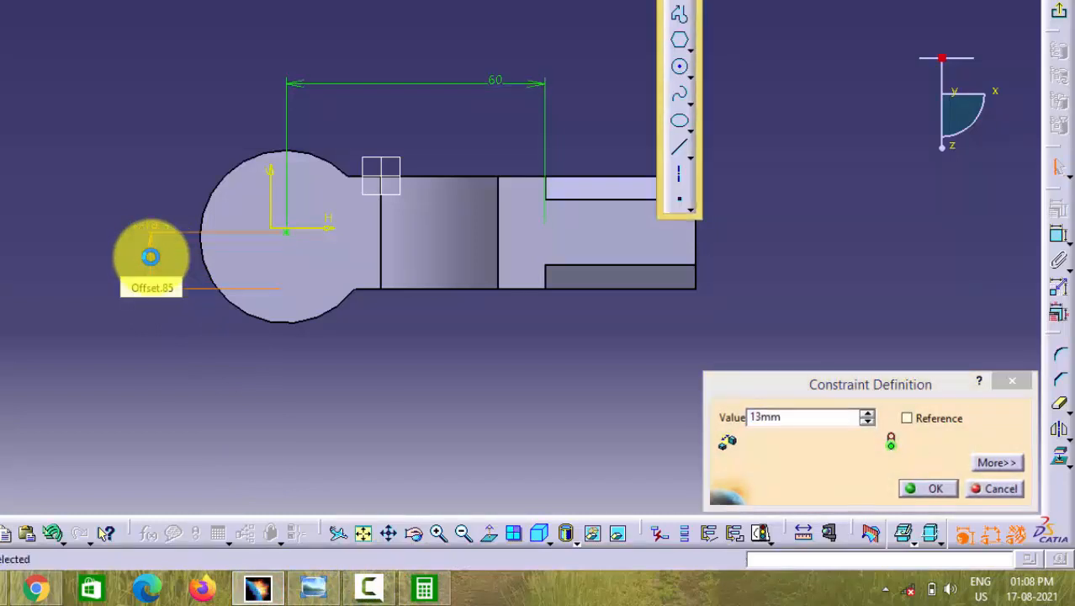
click(816, 64)
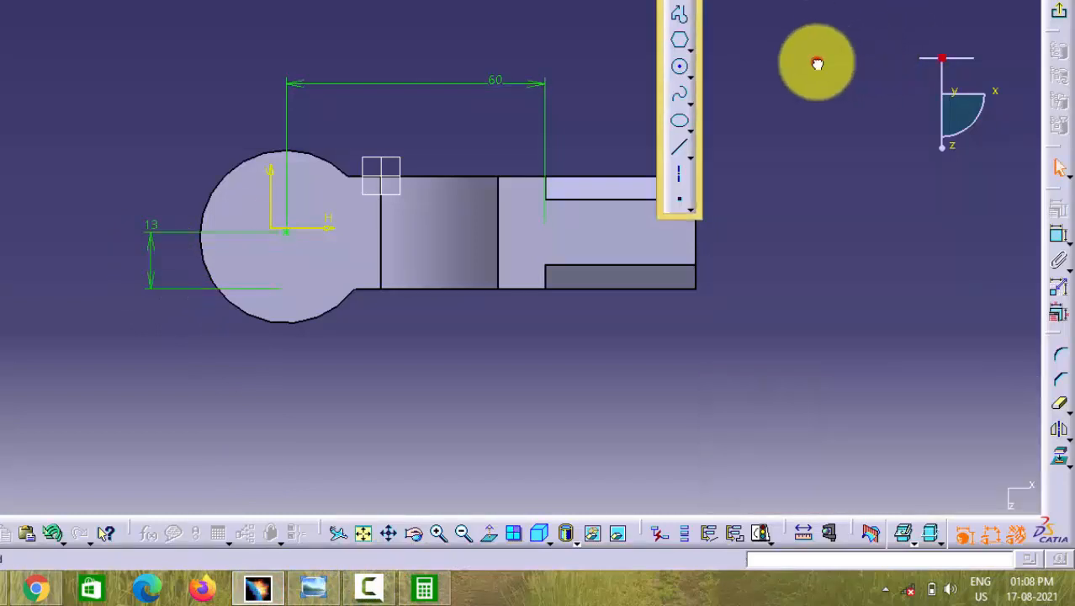
click(1055, 15)
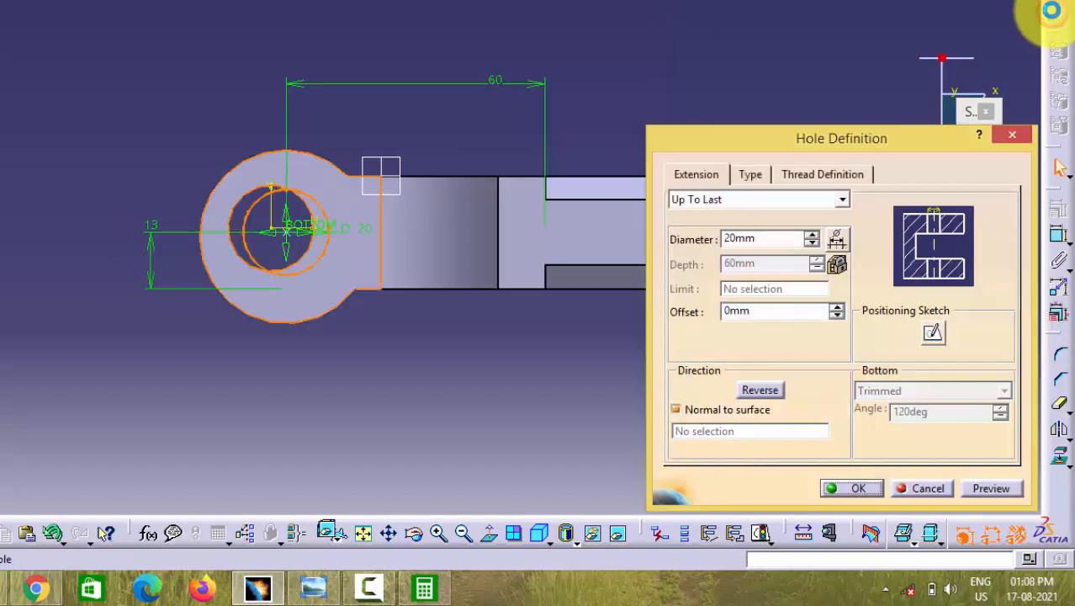
click(862, 490)
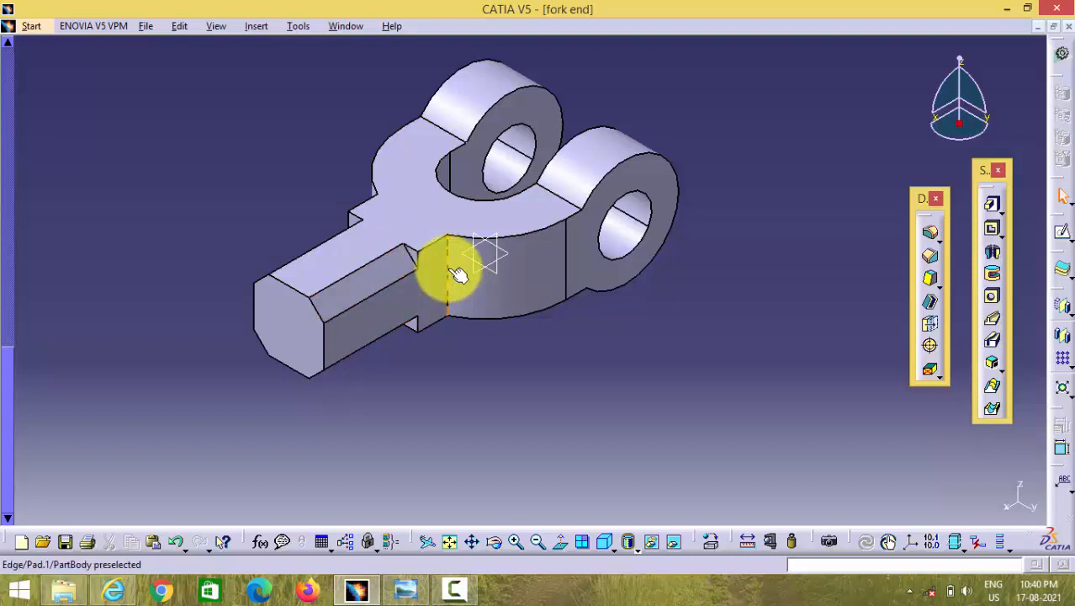
Compare the fork end with the knuckle joint drawing and the assembly picture in Windows Photo Viewer
click(408, 589)
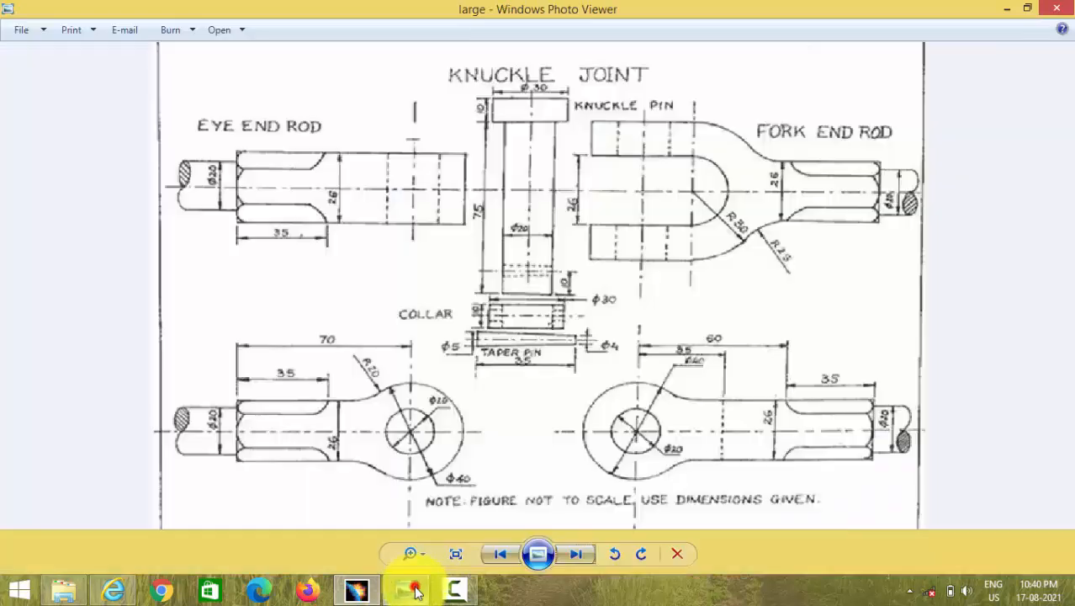
click(573, 559)
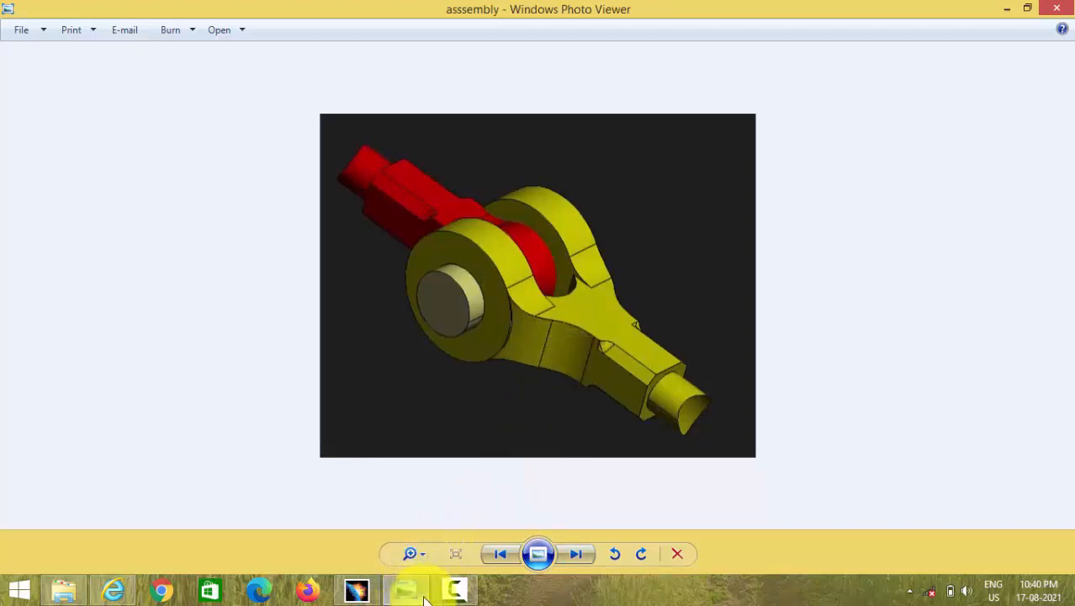
click(453, 591)
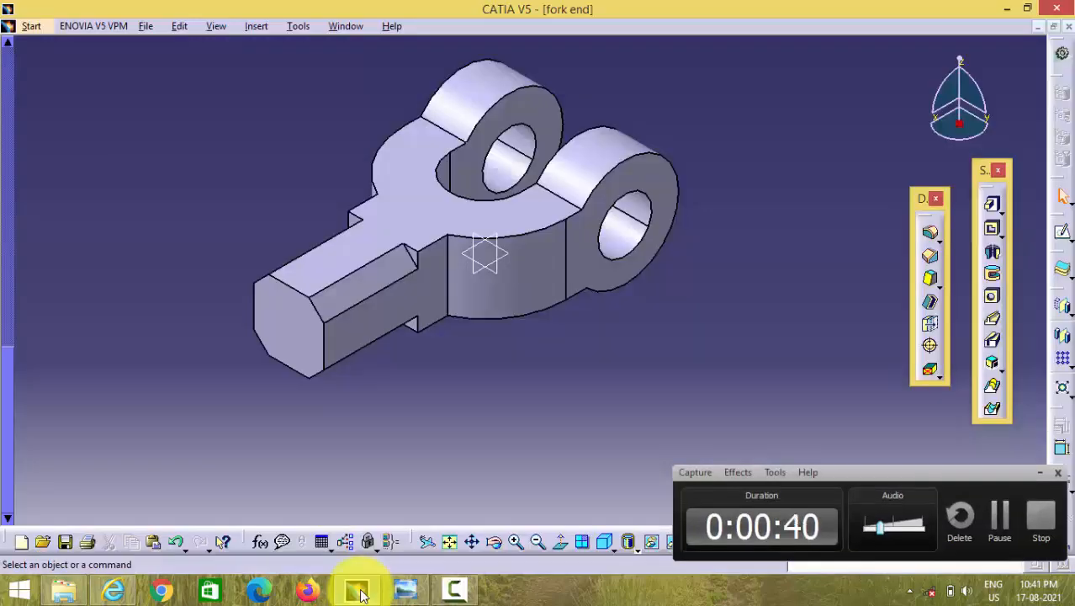
click(410, 592)
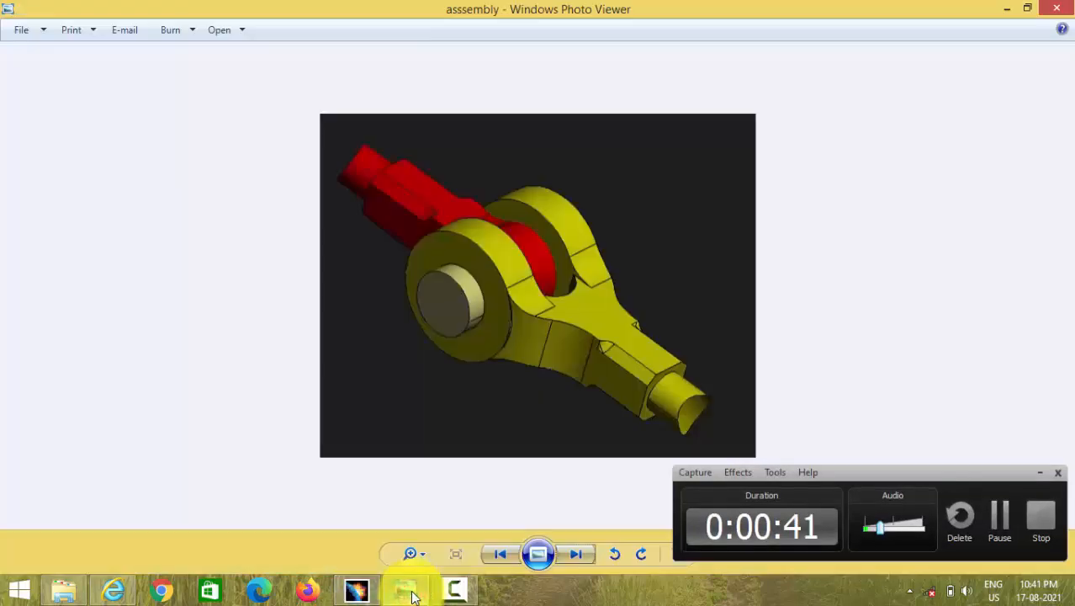
click(503, 555)
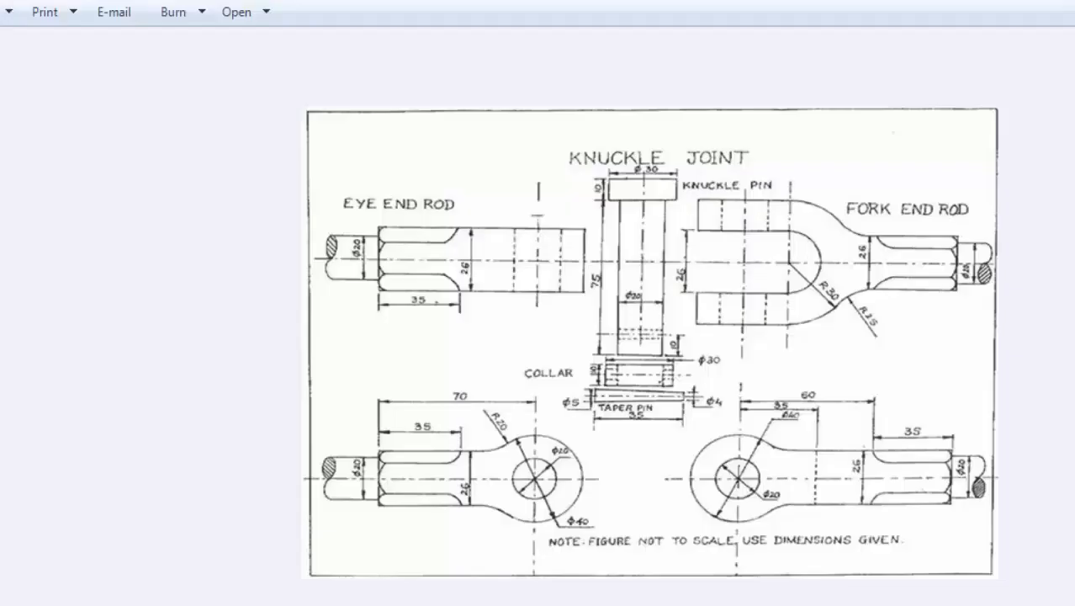
key(Right)
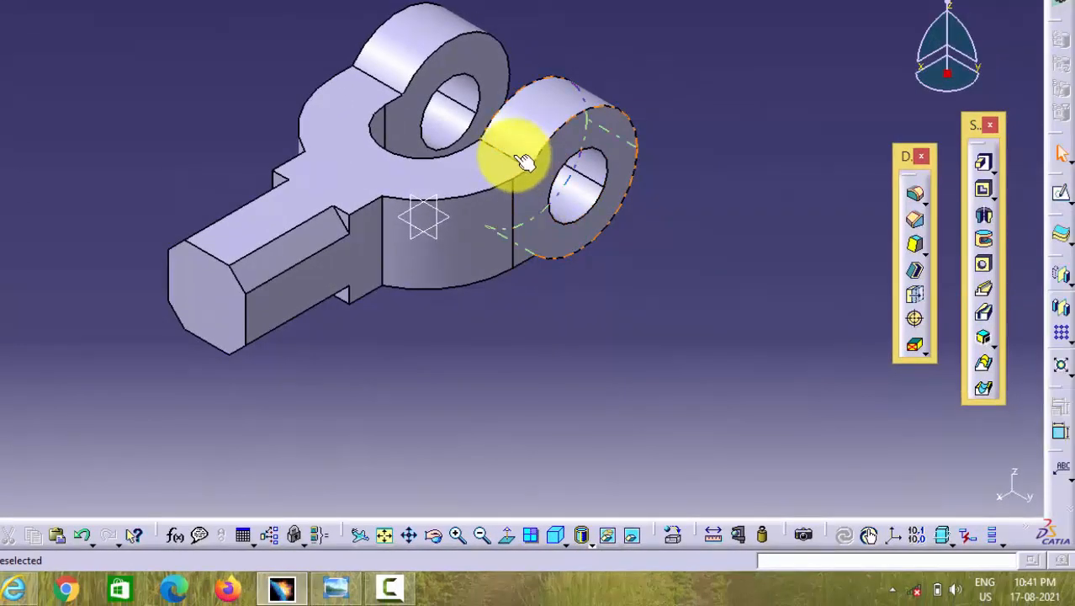
Fillet the four edges where the round eyes meet the fork's upper and lower flat faces with a 25 mm radius
click(503, 156)
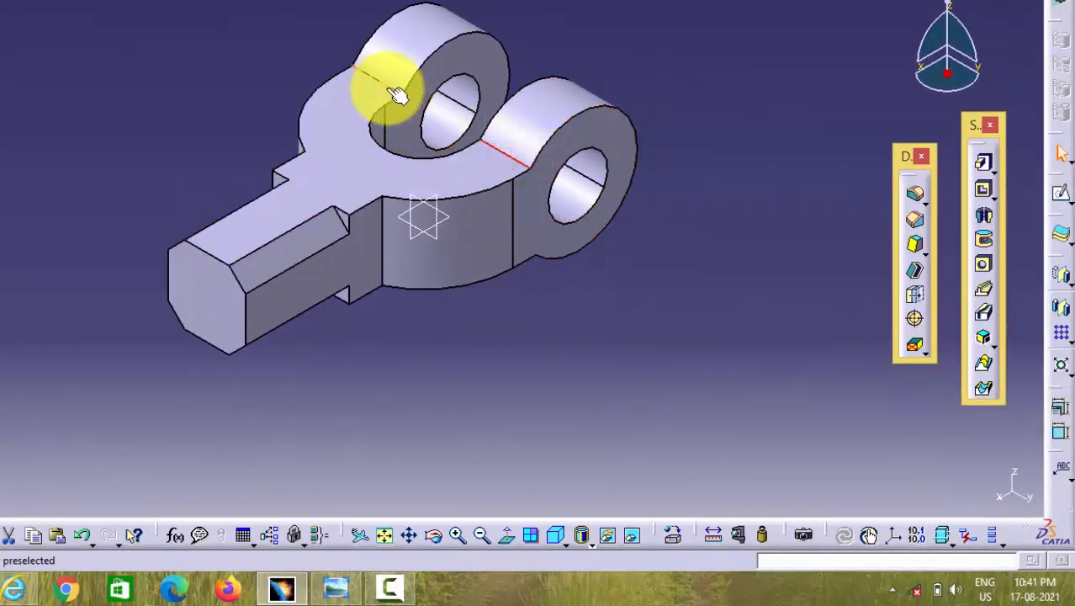
click(387, 88)
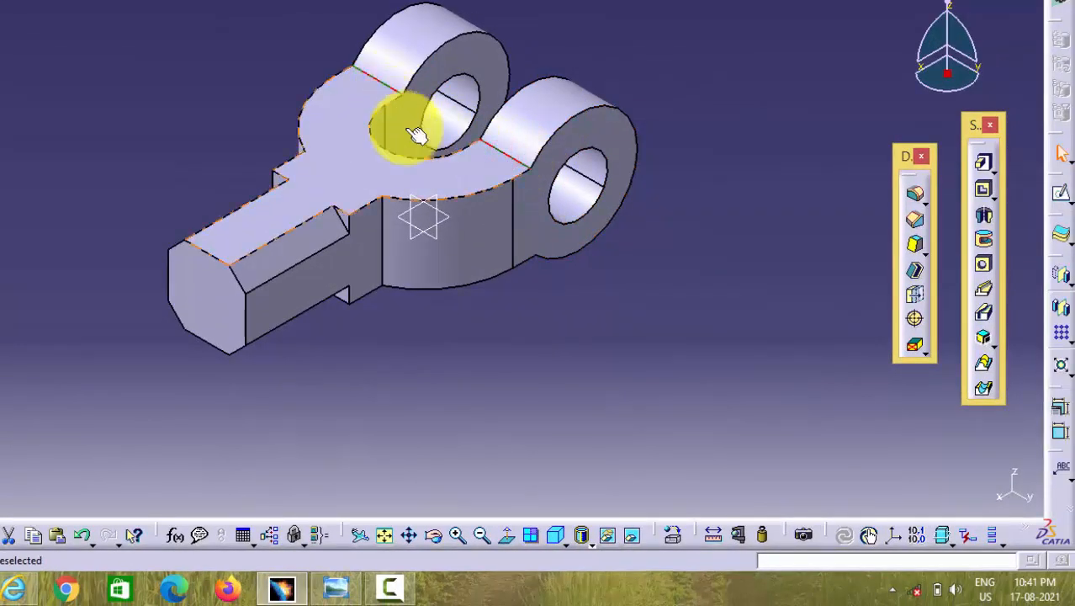
click(434, 537)
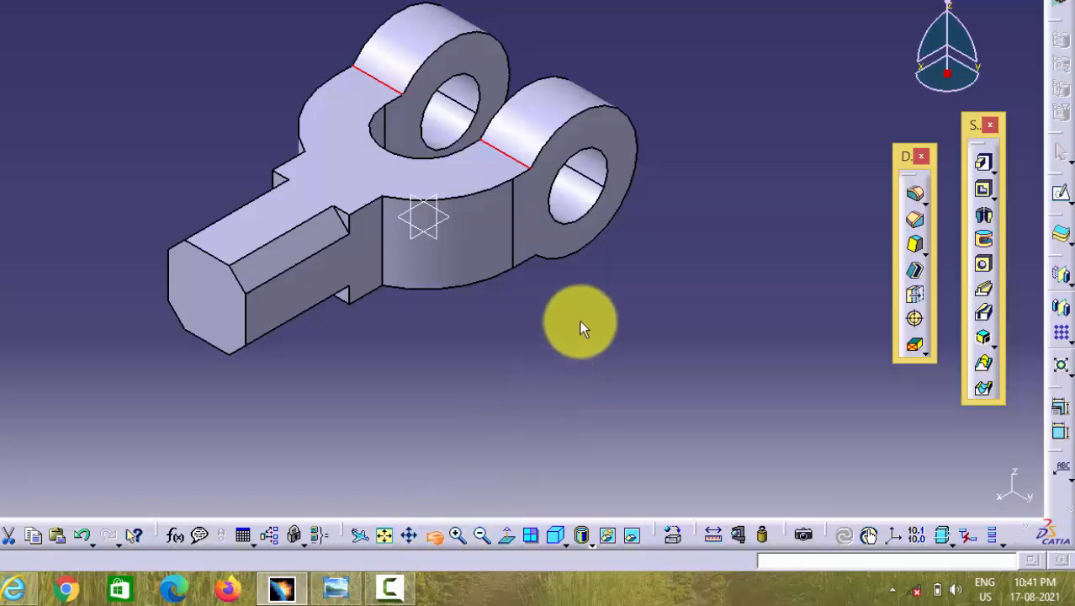
drag(581, 316, 478, 80)
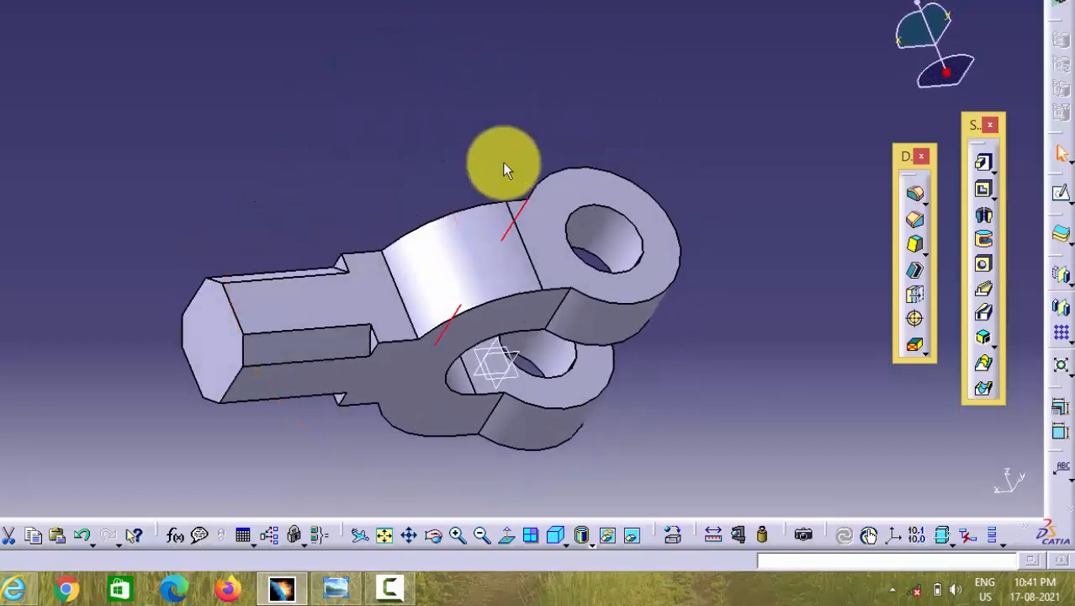
click(561, 304)
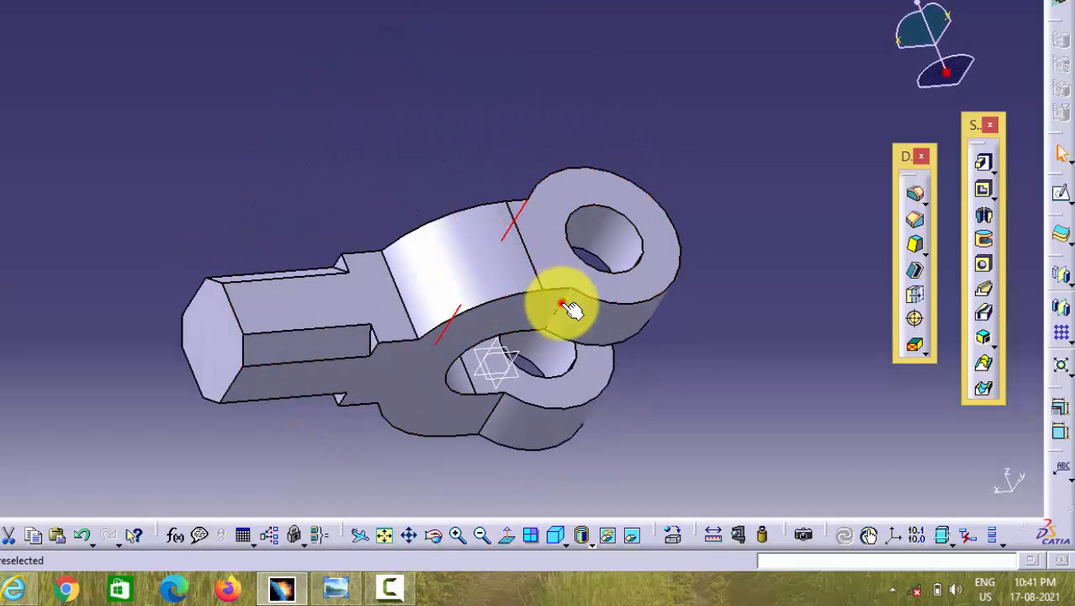
click(492, 416)
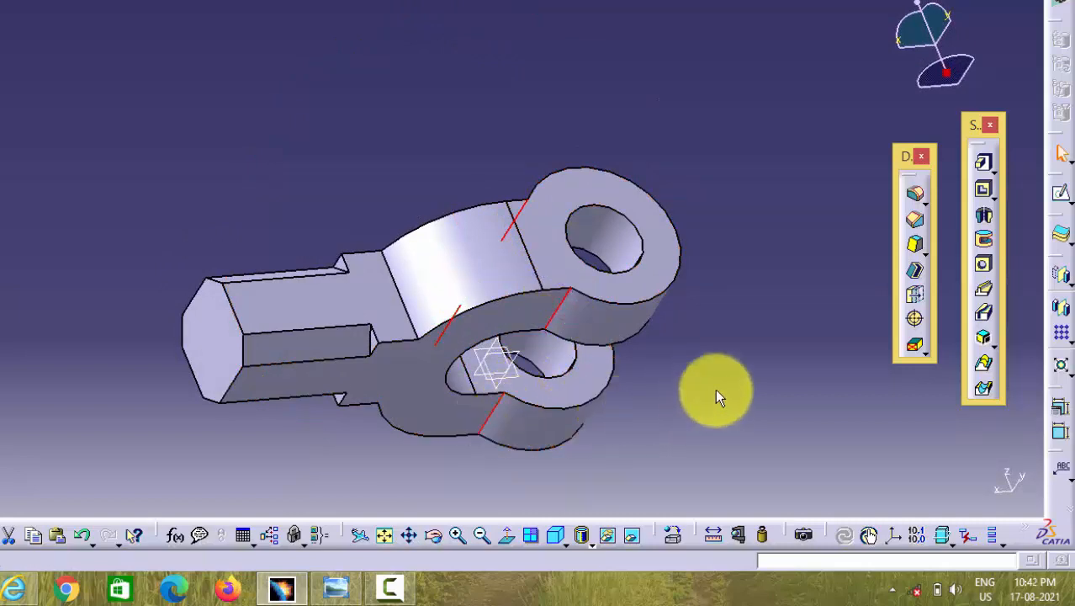
click(916, 193)
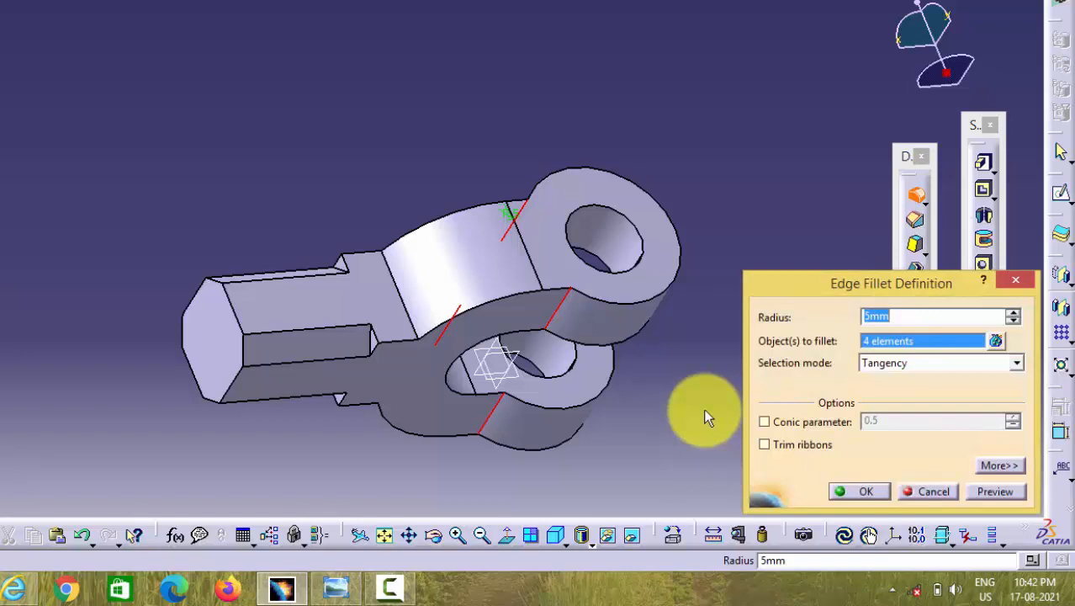
text(25)
key(Return)
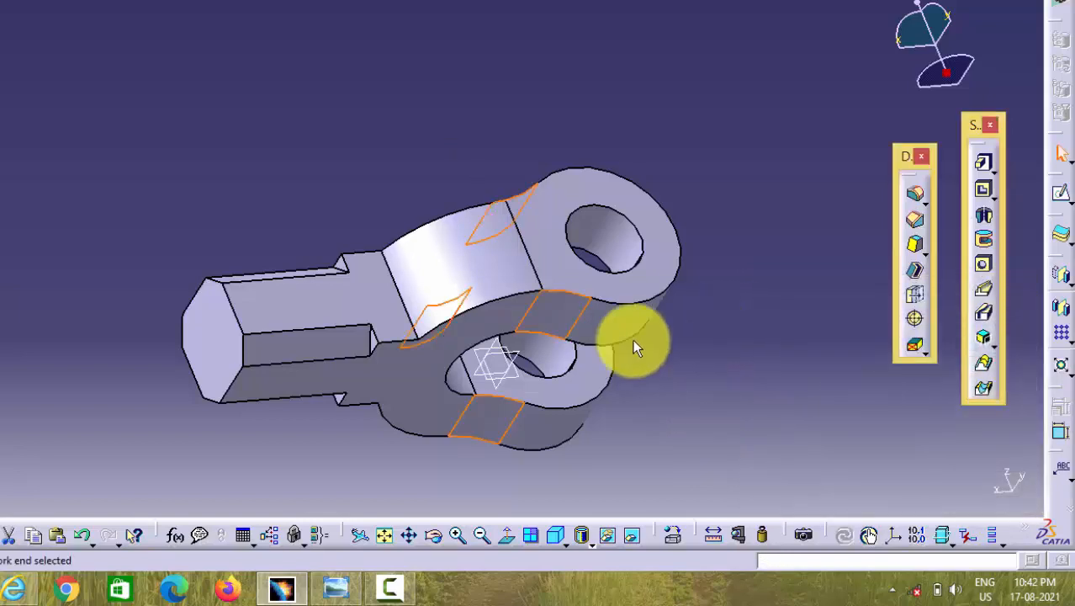
click(673, 348)
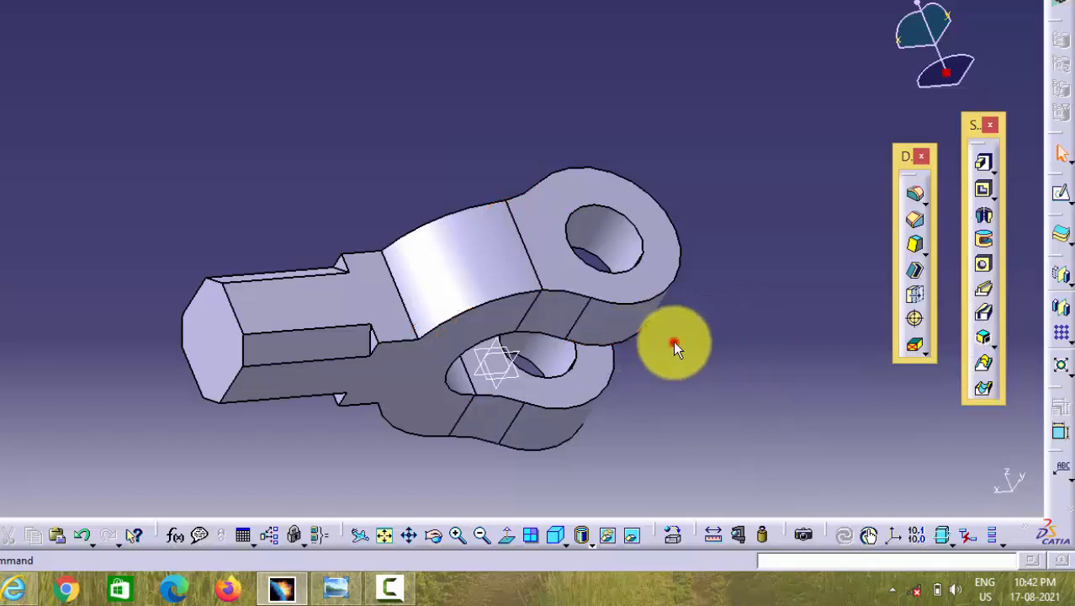
Fillet the two edges where the curved sides of the fork meet the octagonal shank section with a 25 mm radius
click(437, 539)
drag(467, 440, 574, 352)
click(408, 312)
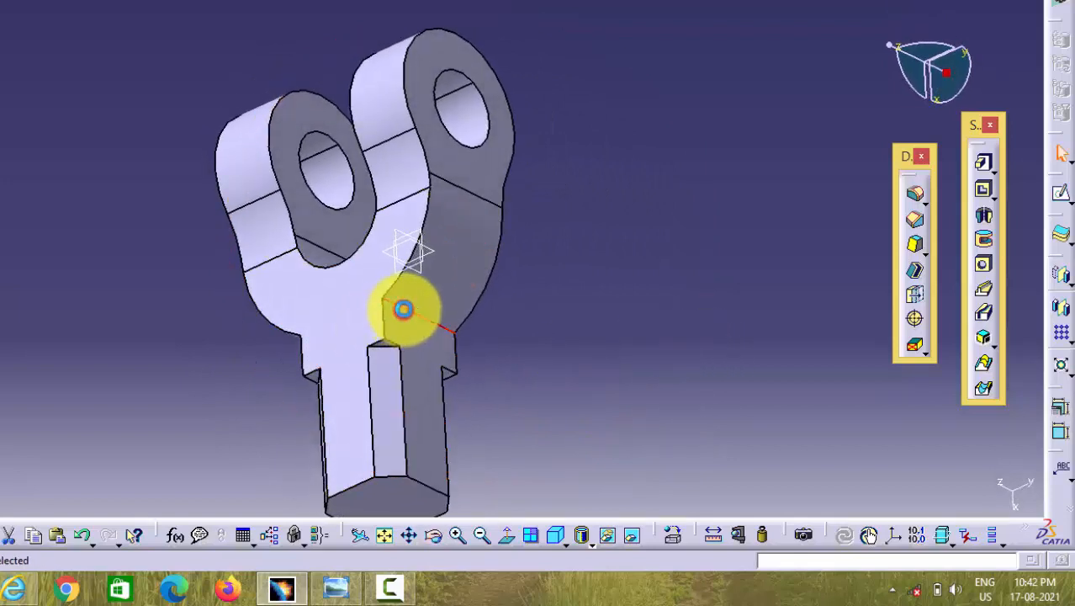
click(435, 537)
drag(392, 349, 608, 156)
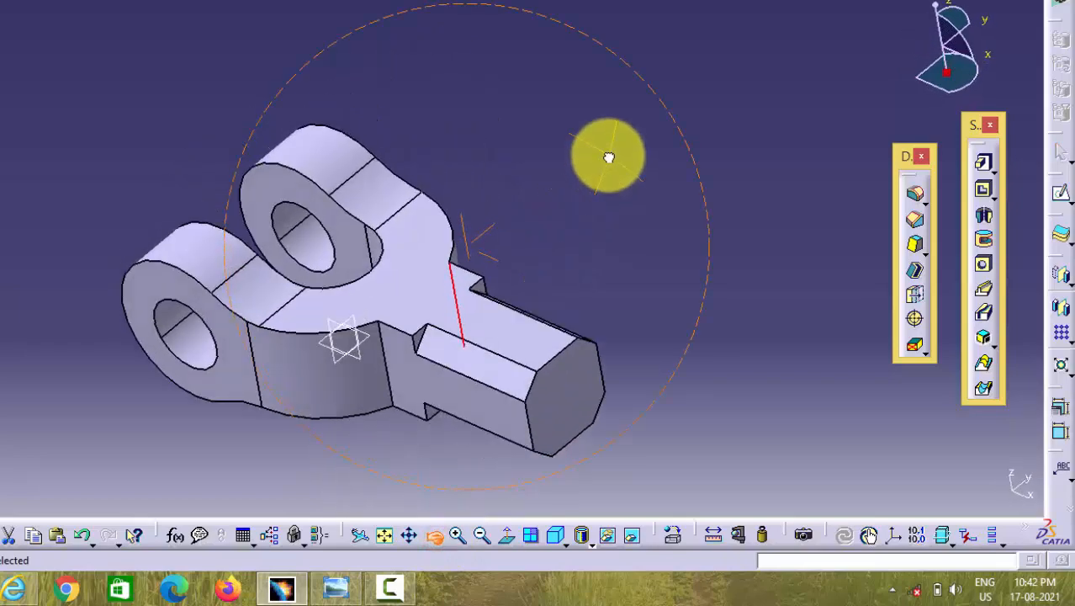
click(390, 374)
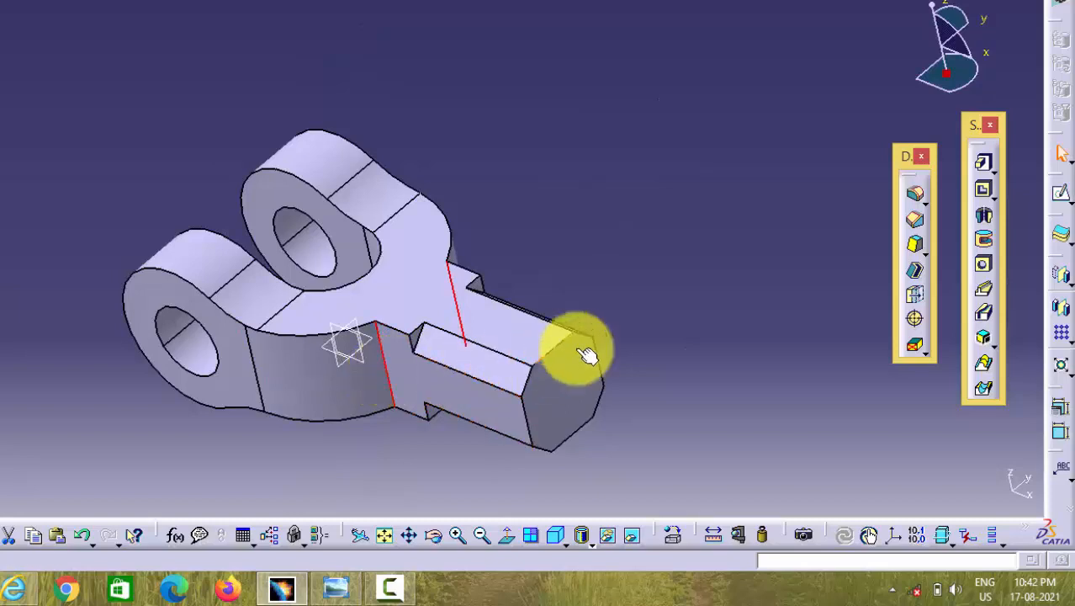
click(913, 196)
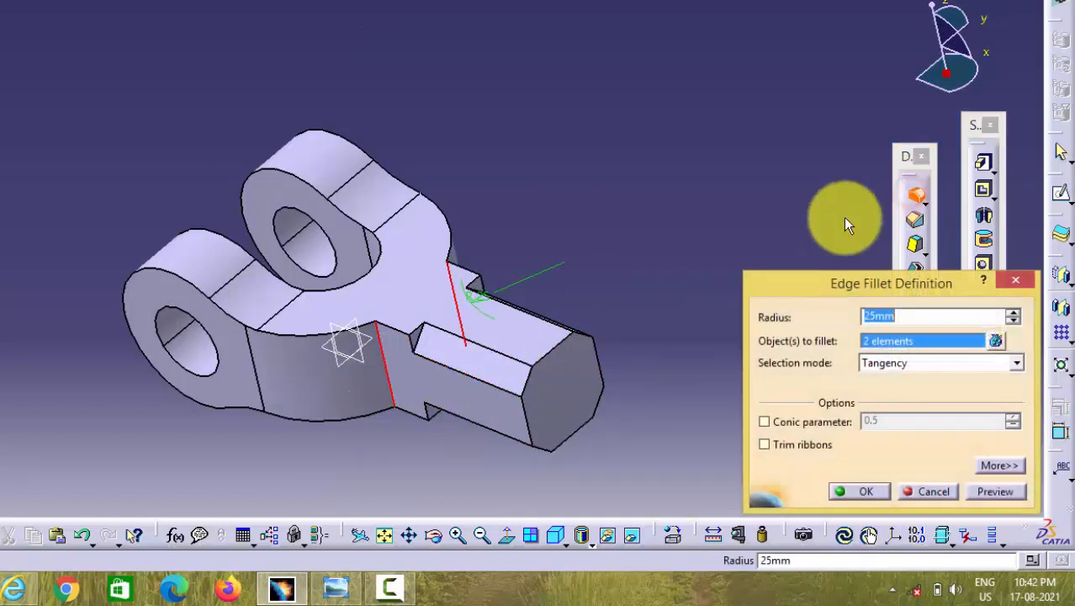
click(857, 493)
click(268, 454)
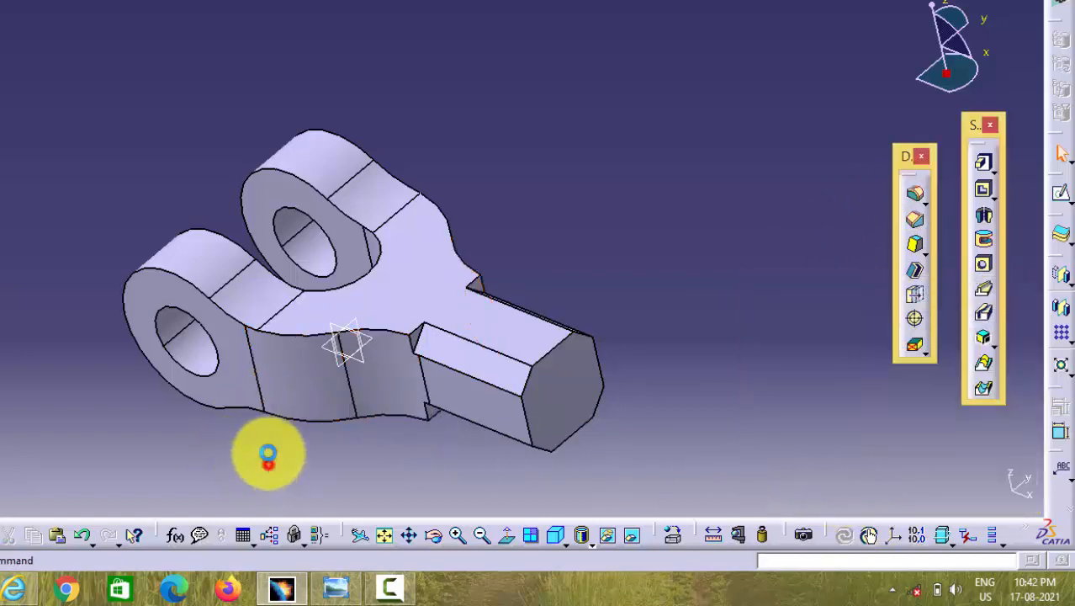
Edit the fillet between the round eyes and the fork's flat faces and set its radius to 20 mm
click(261, 299)
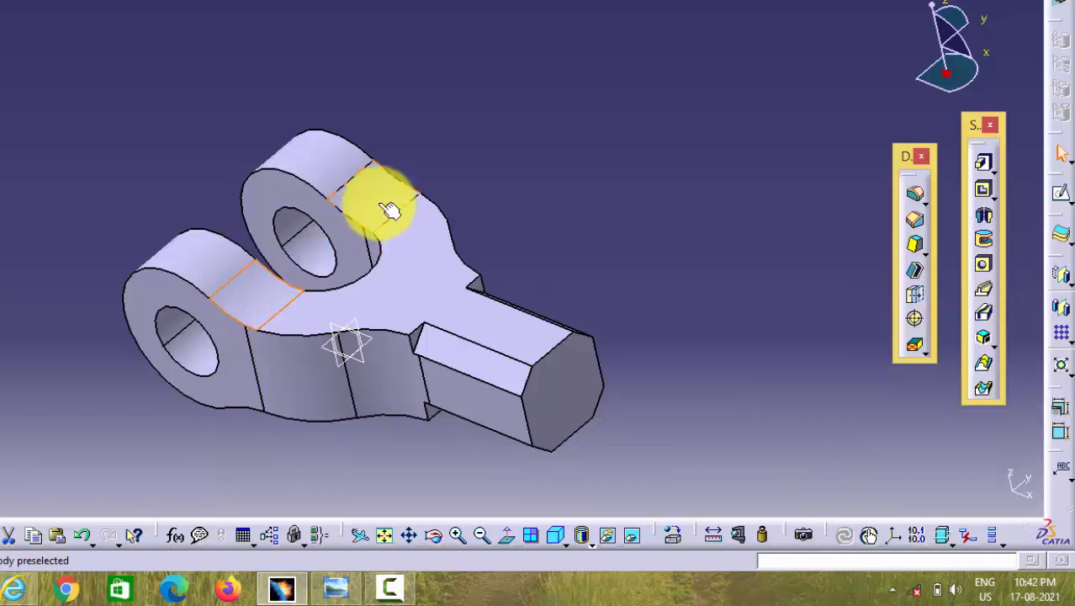
double_click(252, 293)
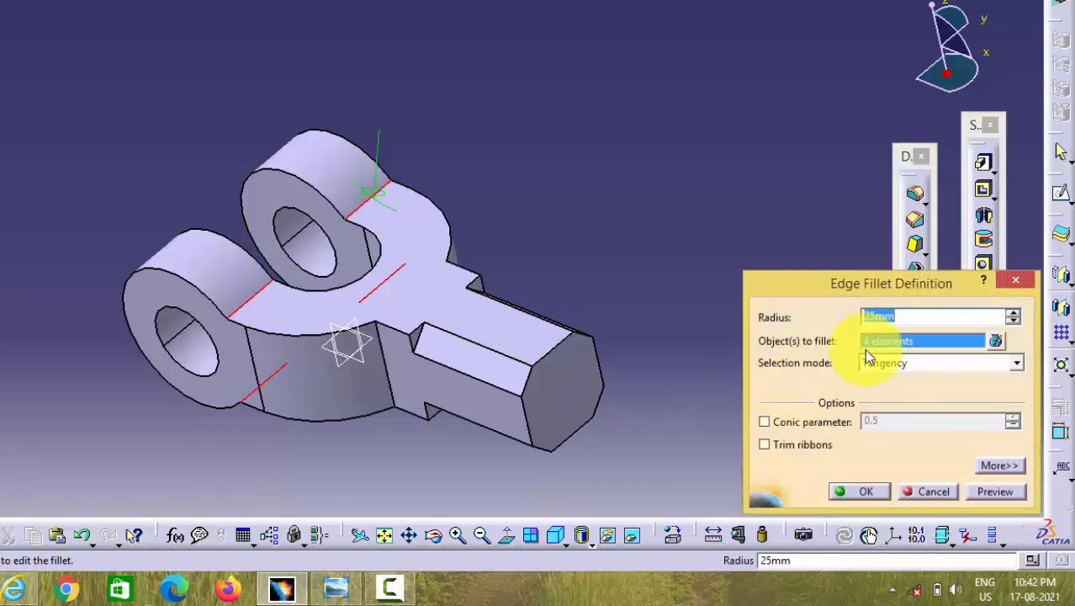
click(879, 318)
text(20)
key(Return)
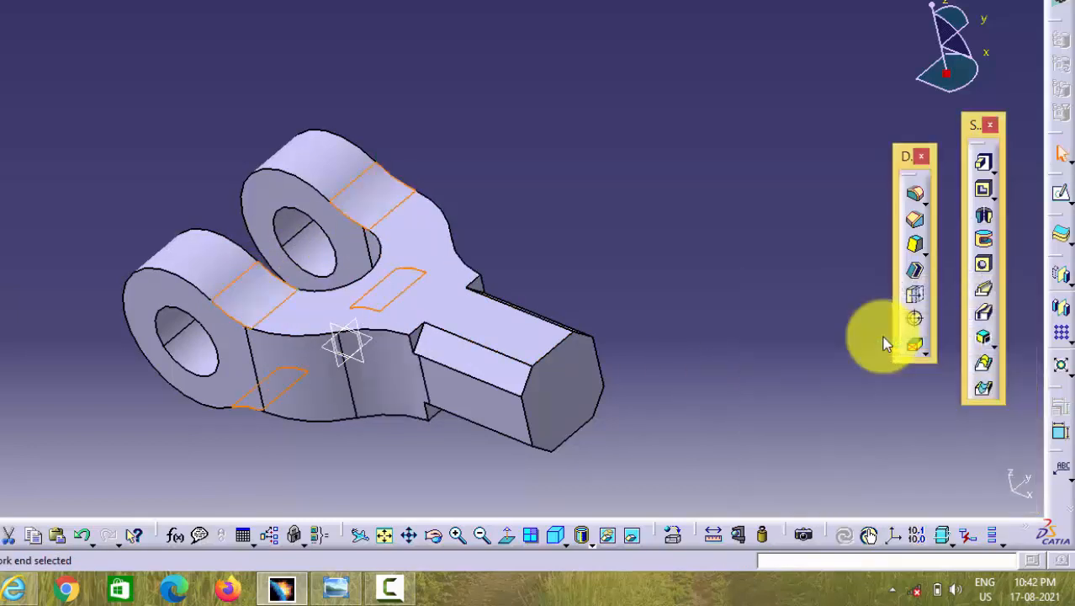
click(658, 267)
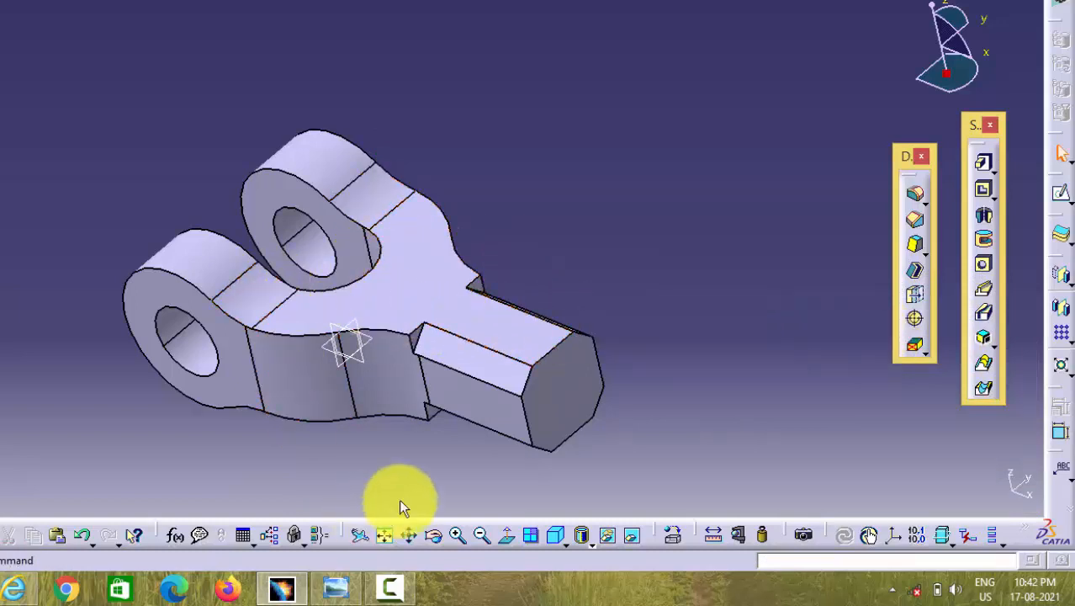
Try to fillet the four short inner edges where the octagonal shank's corner cuts end at the fork with a 5 mm radius, without an explicit keep edge
click(434, 535)
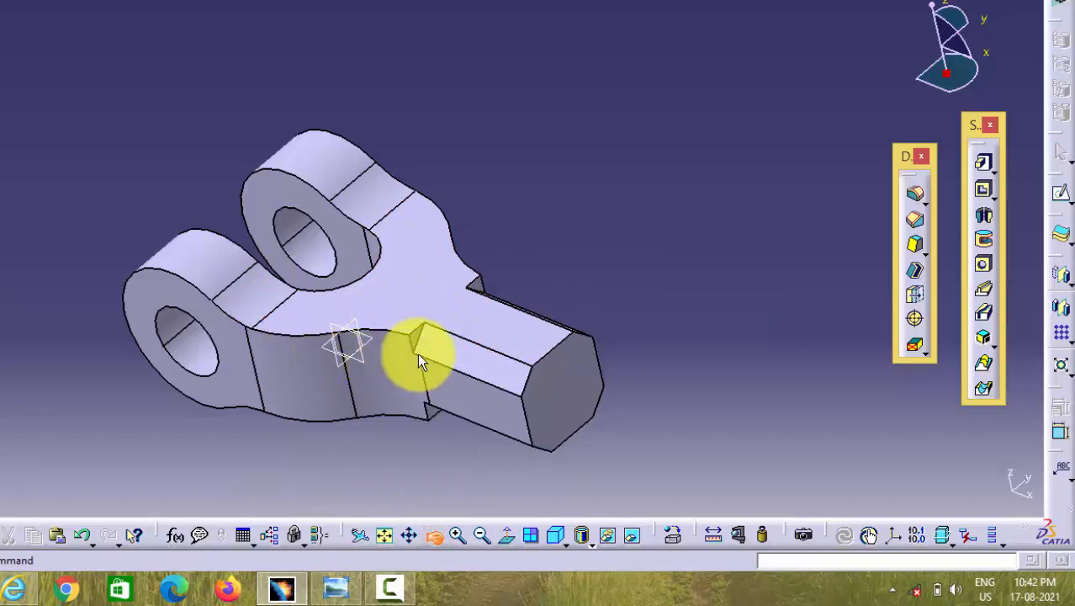
drag(451, 270, 436, 229)
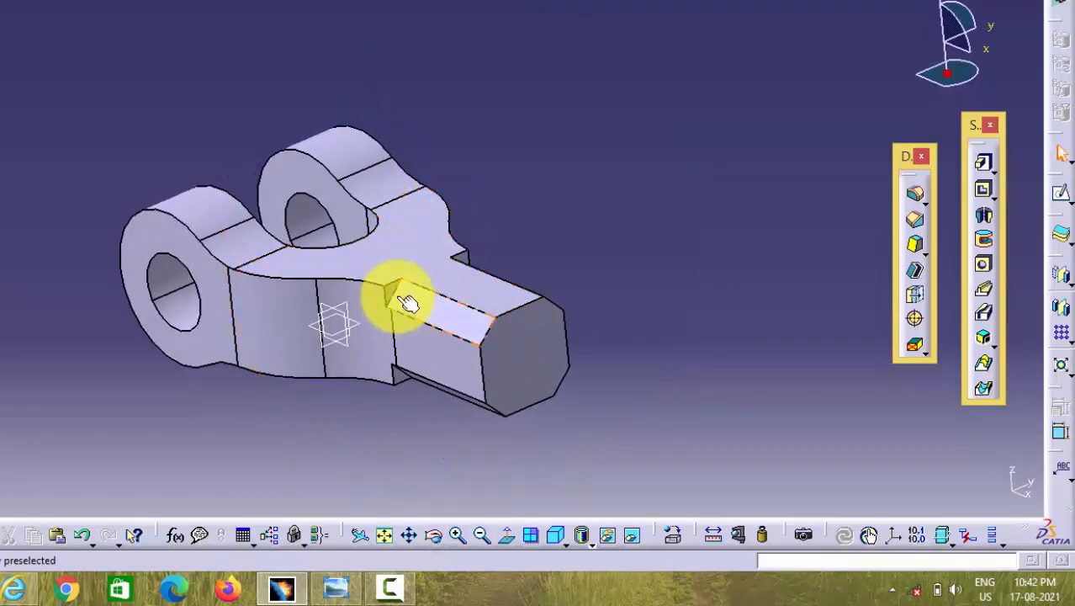
click(395, 289)
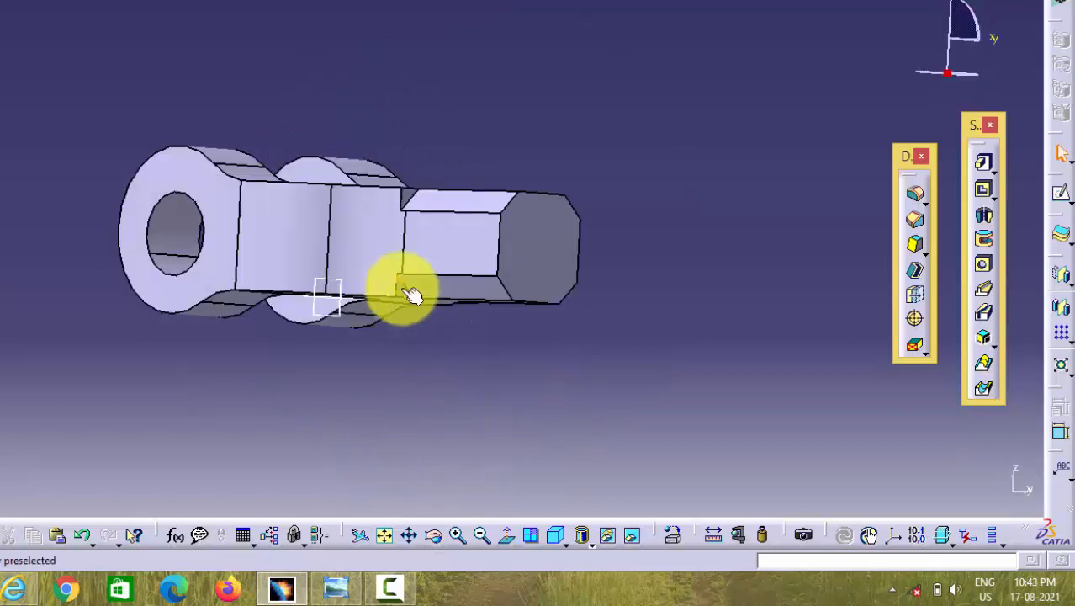
click(403, 287)
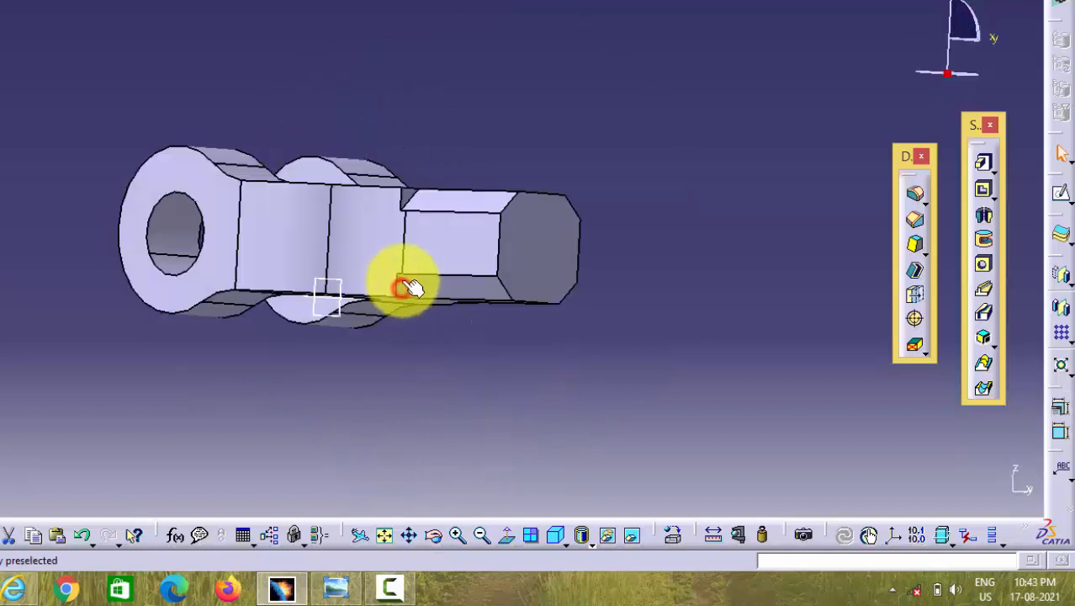
click(411, 201)
click(436, 540)
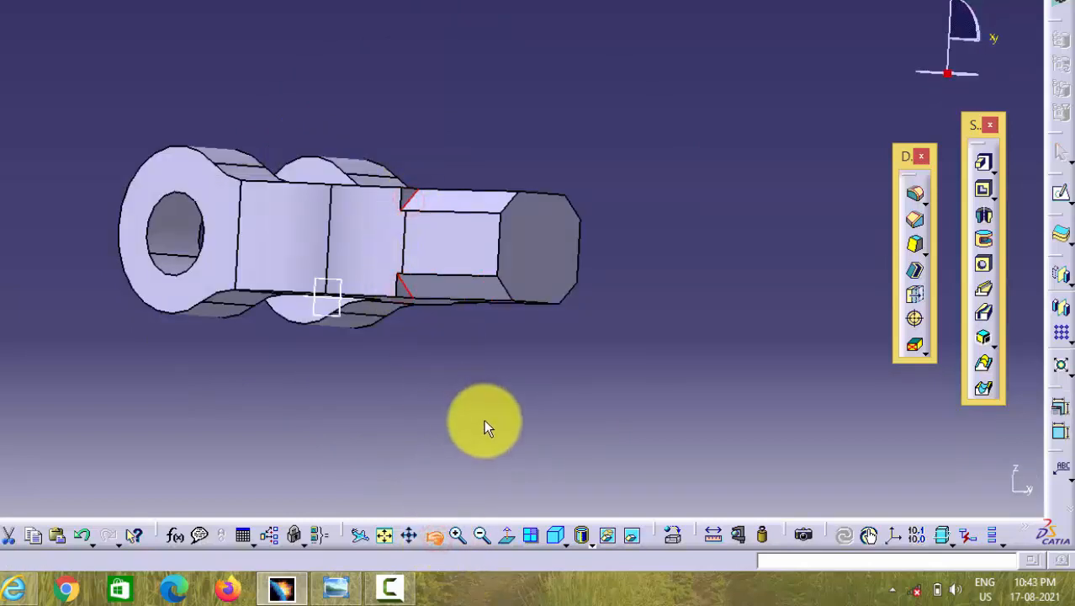
drag(484, 421, 344, 156)
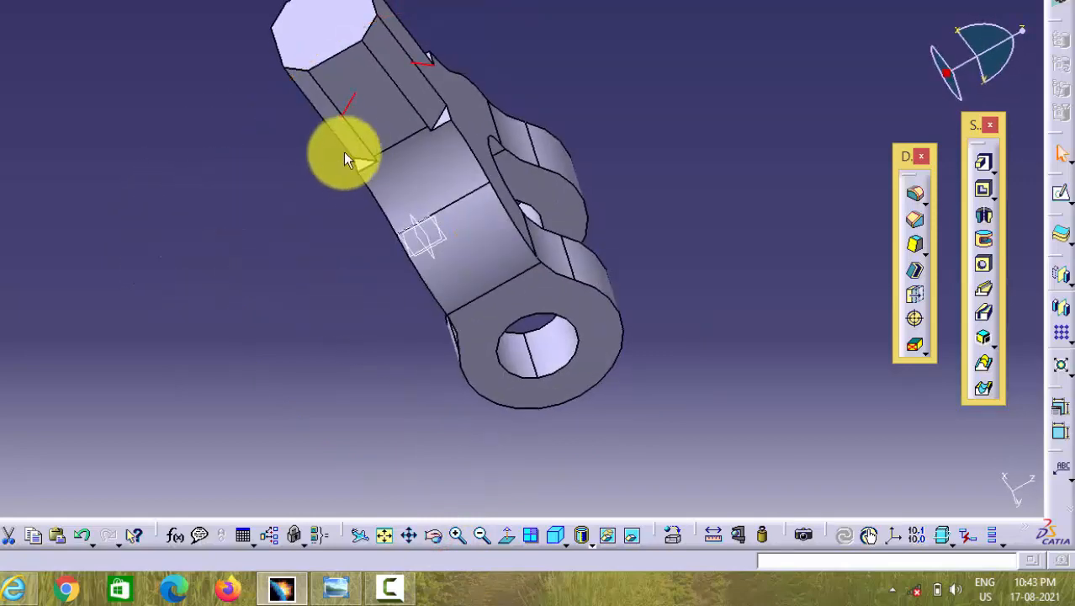
click(368, 167)
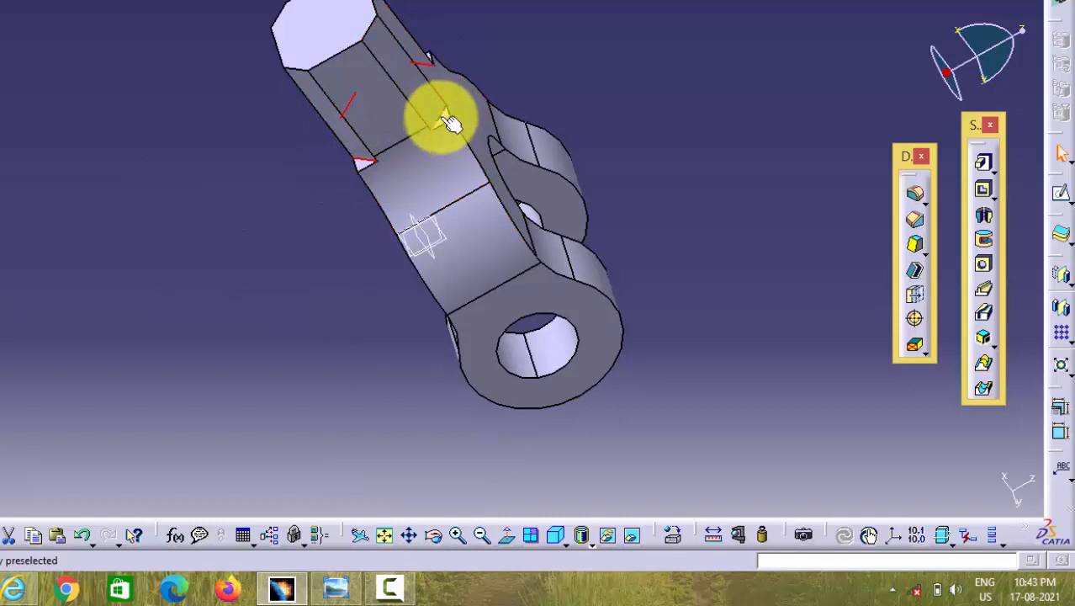
click(440, 116)
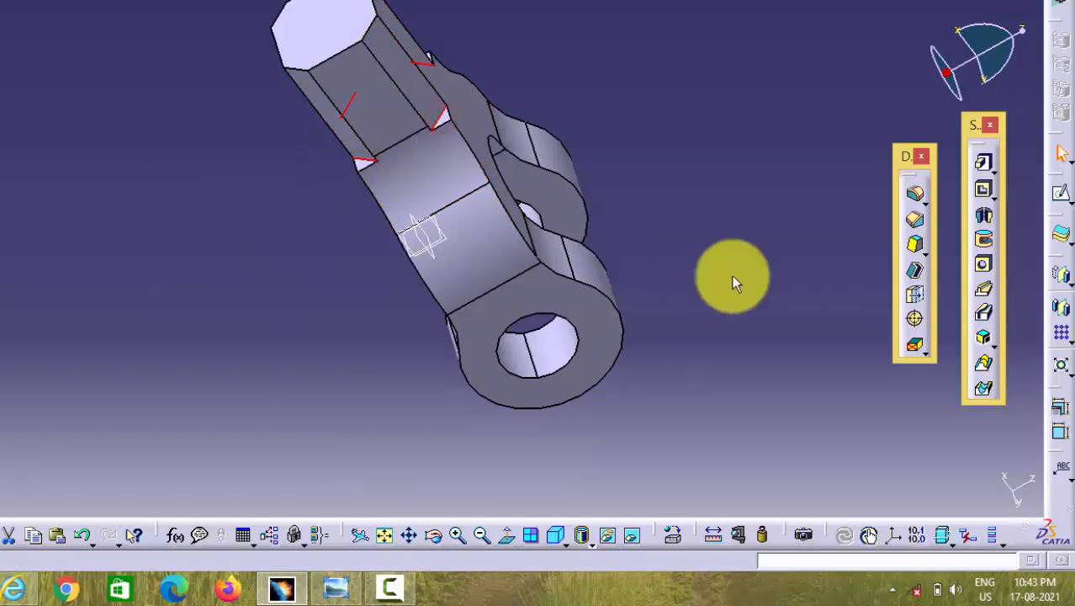
click(920, 195)
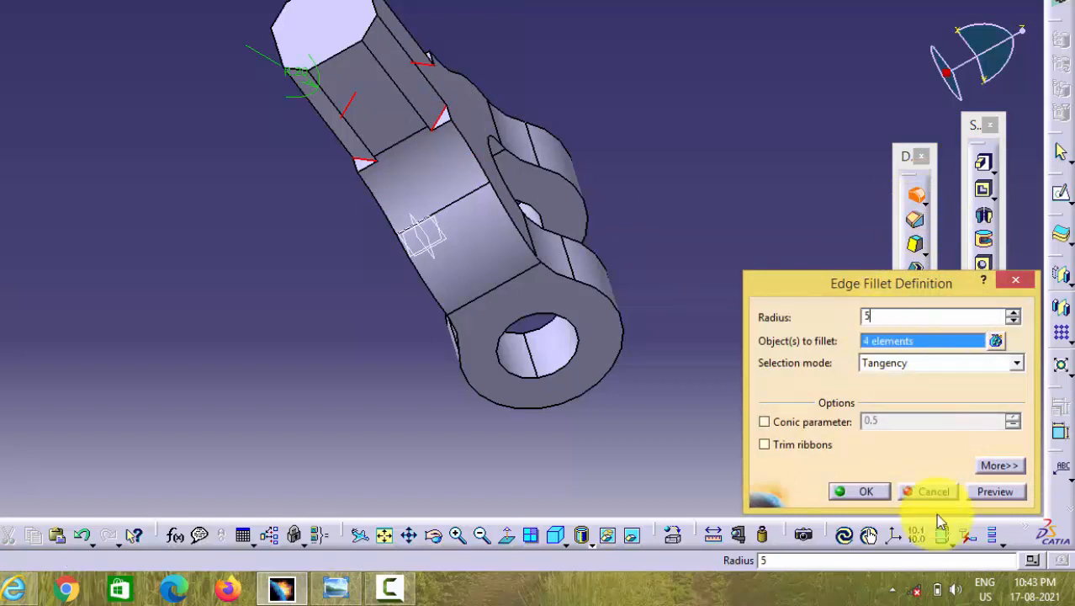
click(865, 495)
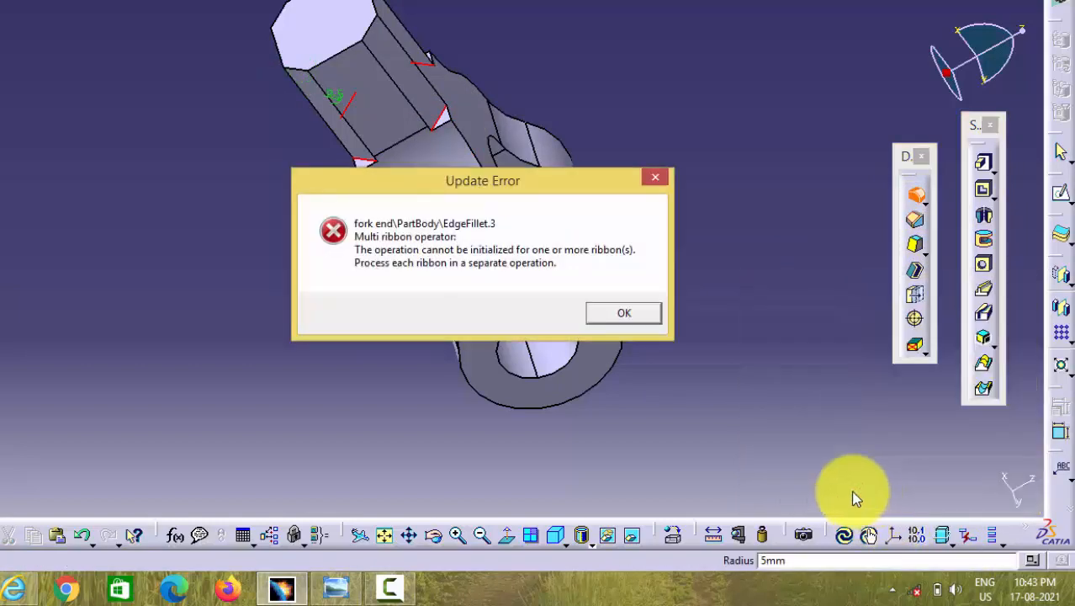
click(631, 313)
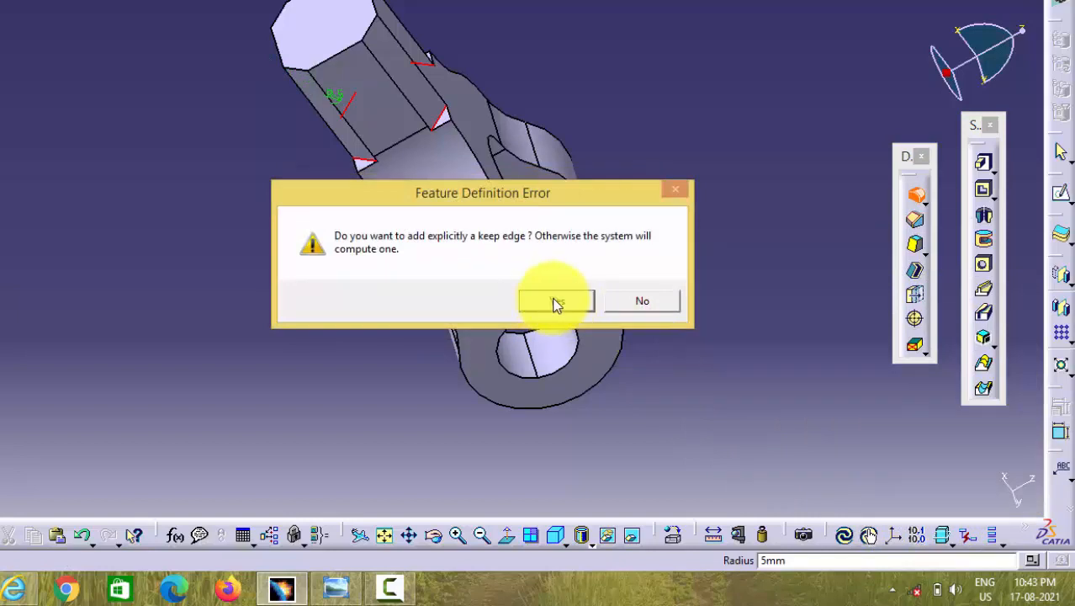
click(637, 307)
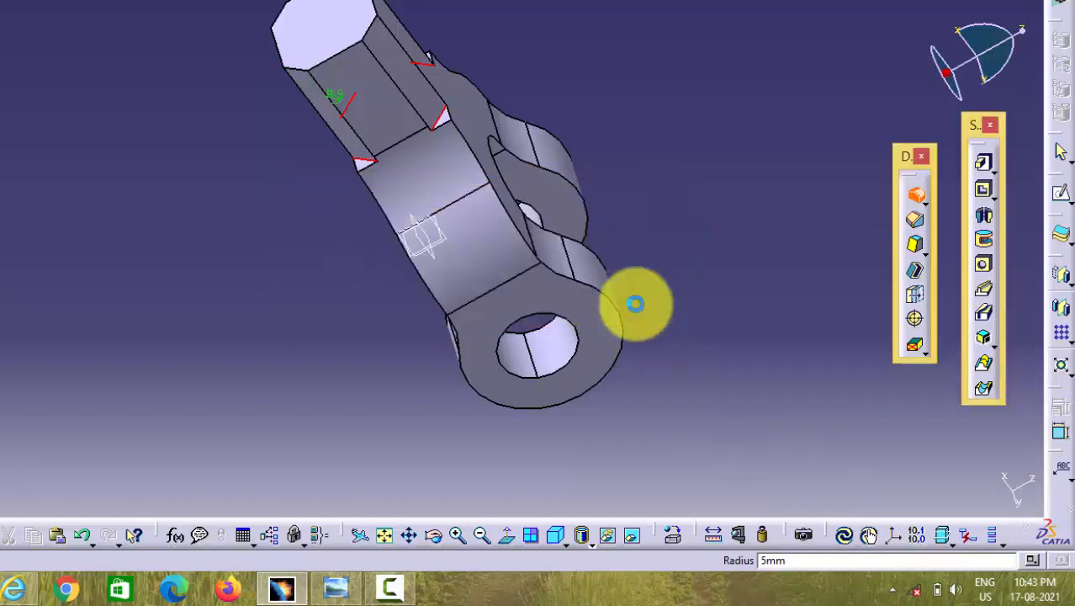
click(604, 319)
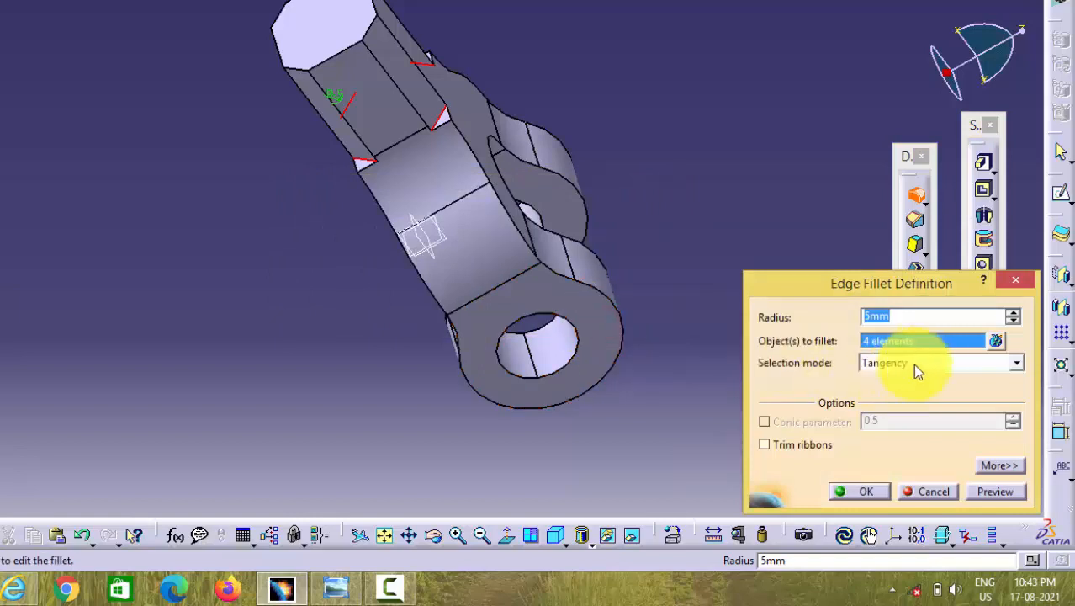
Set the radius of the corner-cut edge fillet to 2 mm and accept the fillet
text(2)
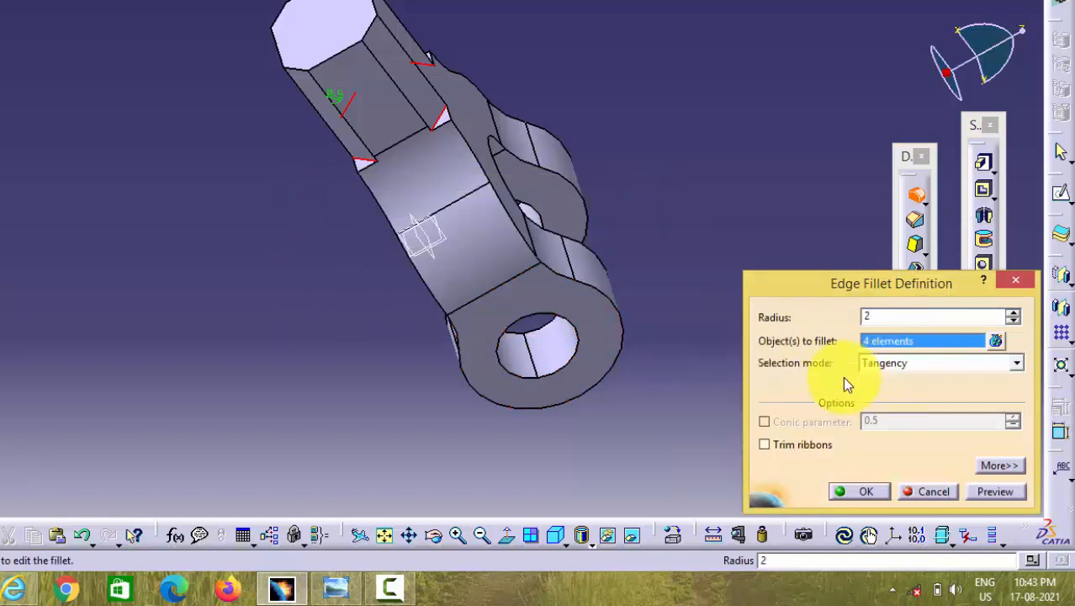
click(865, 492)
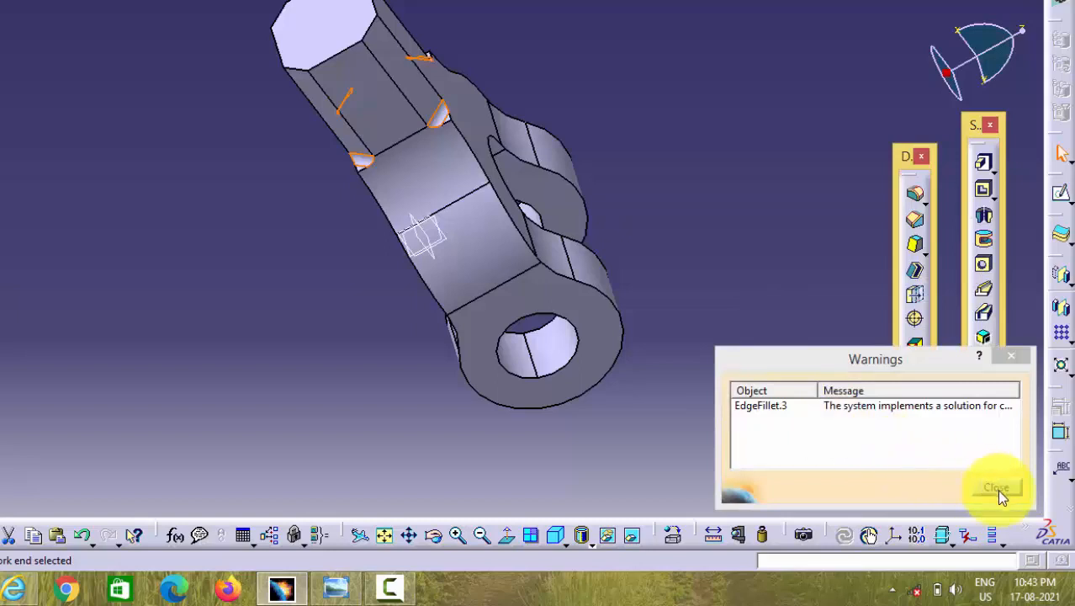
click(997, 489)
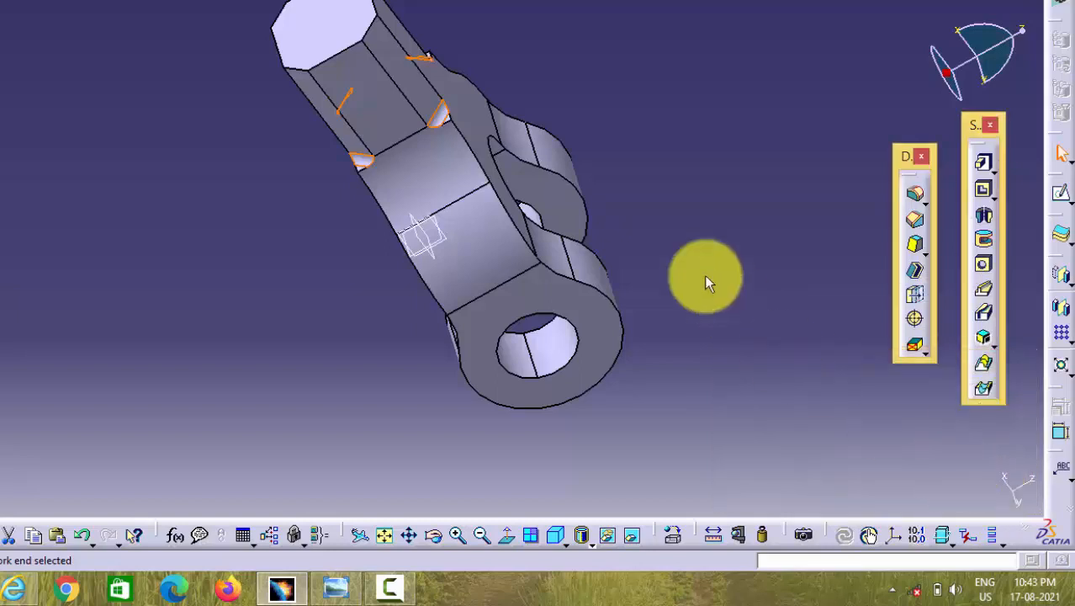
click(658, 221)
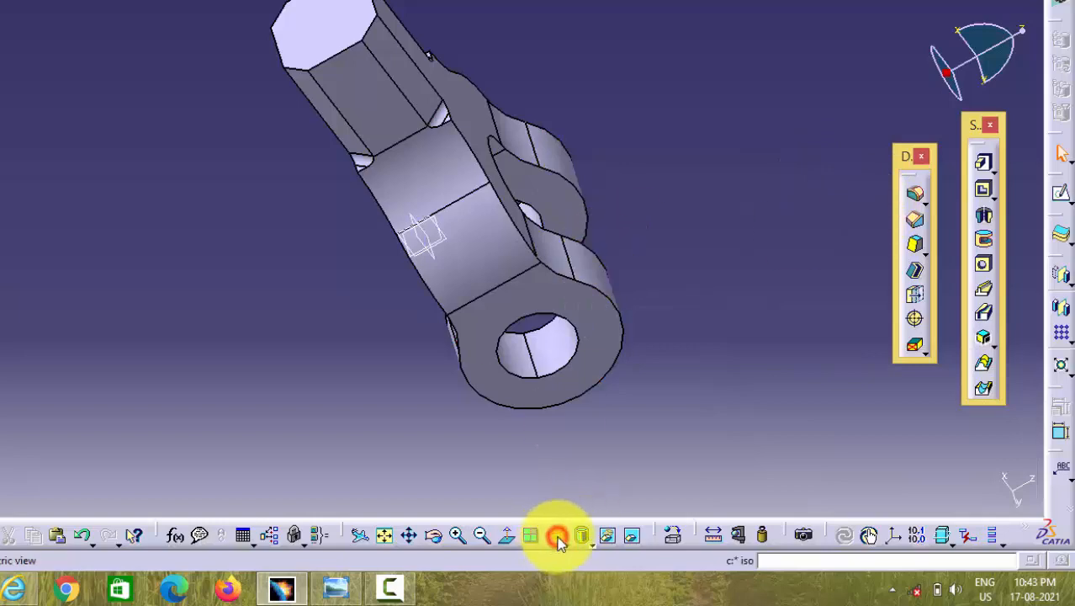
click(558, 539)
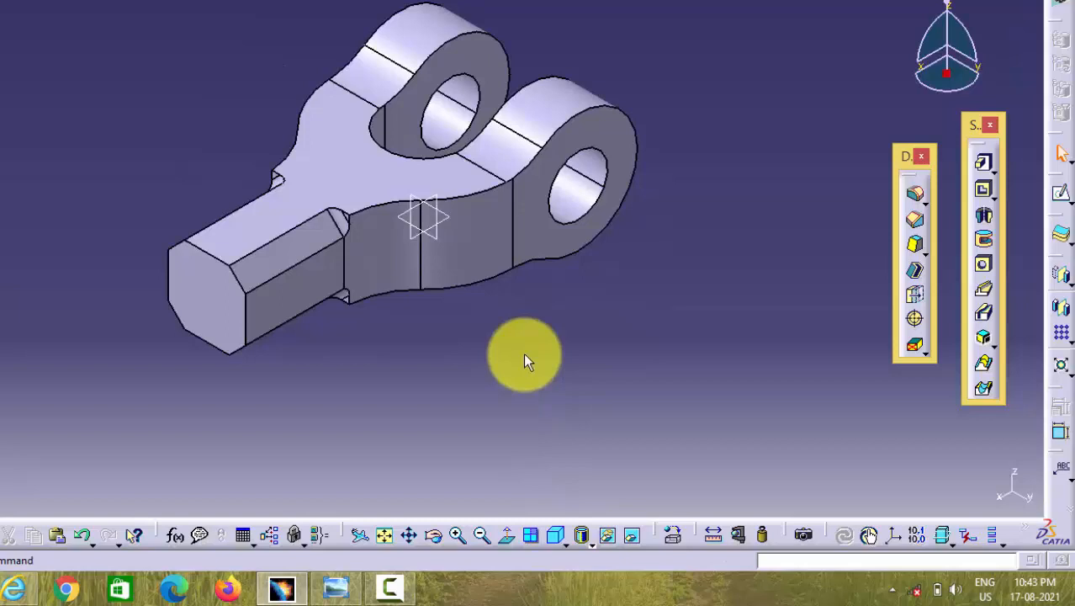
Switch to Windows Photo Viewer and check the fork end against the rendered fork picture and the dimensioned knuckle joint drawing
click(337, 586)
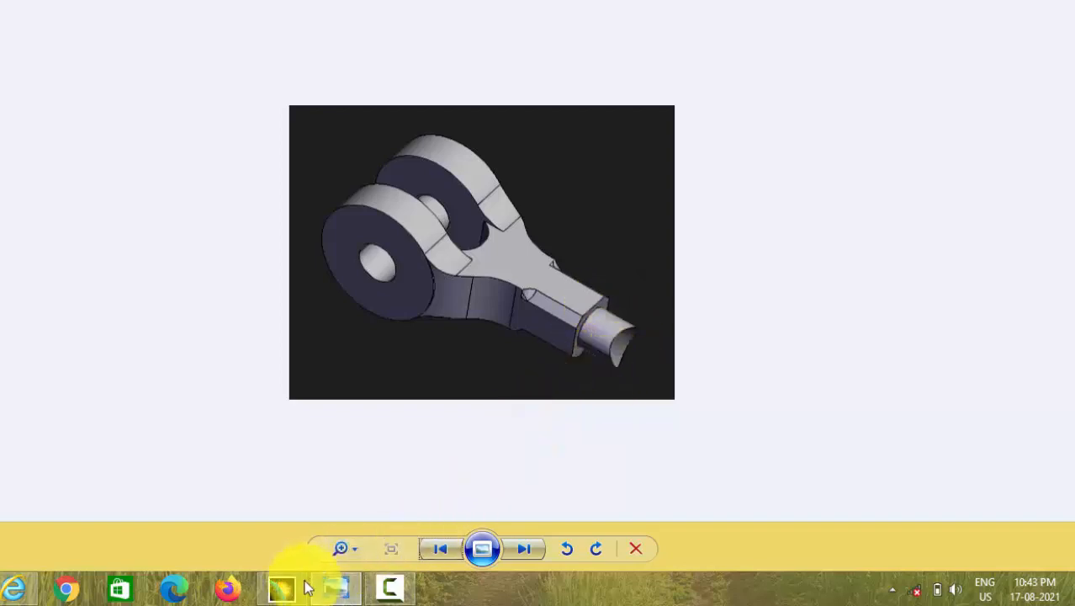
mouse_move(294, 593)
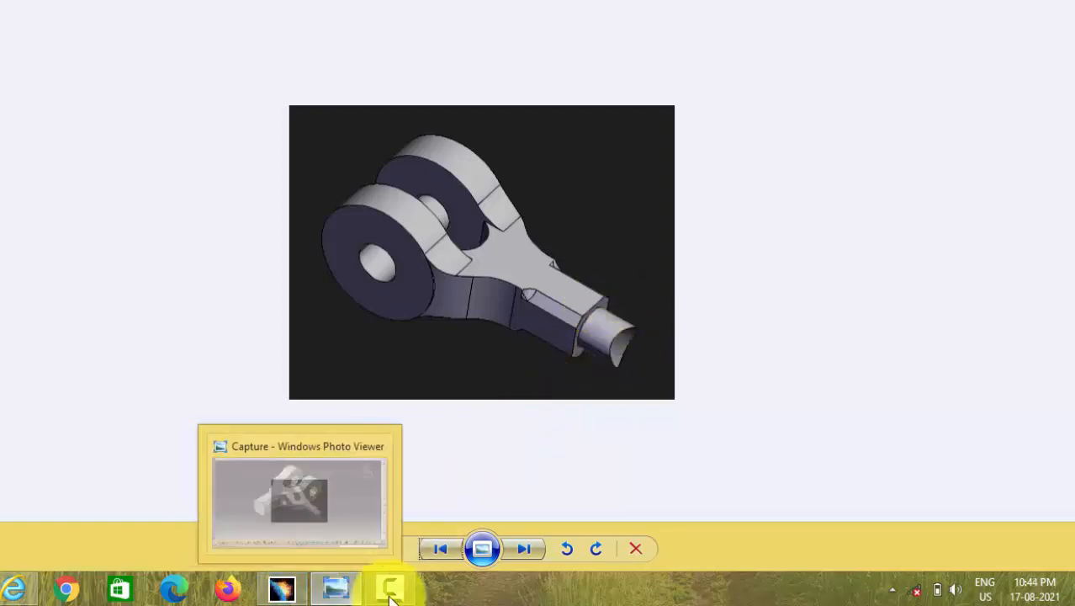
click(337, 591)
click(336, 592)
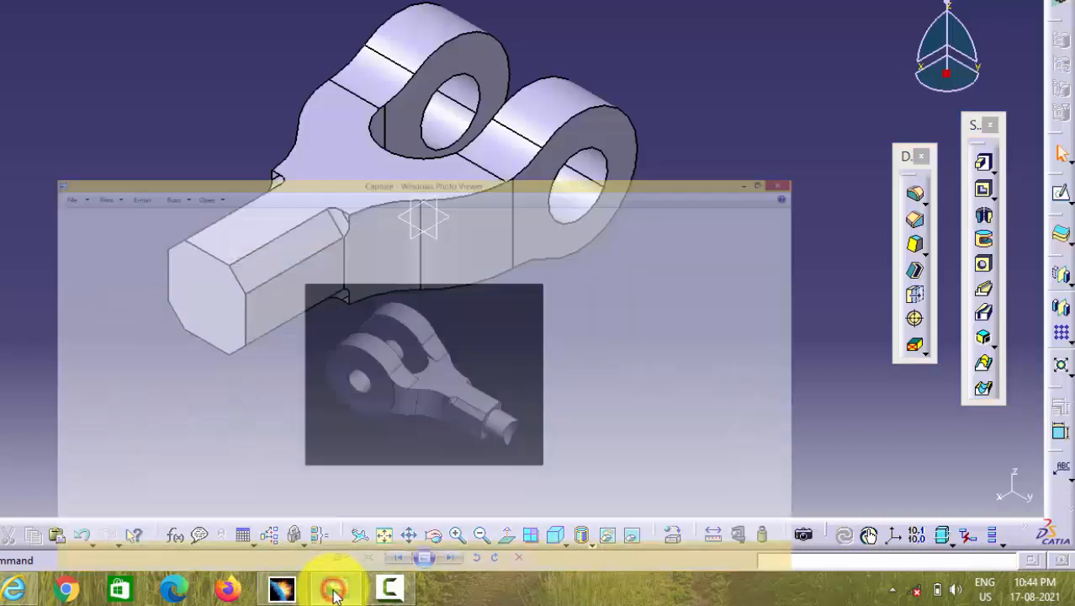
click(451, 549)
click(452, 549)
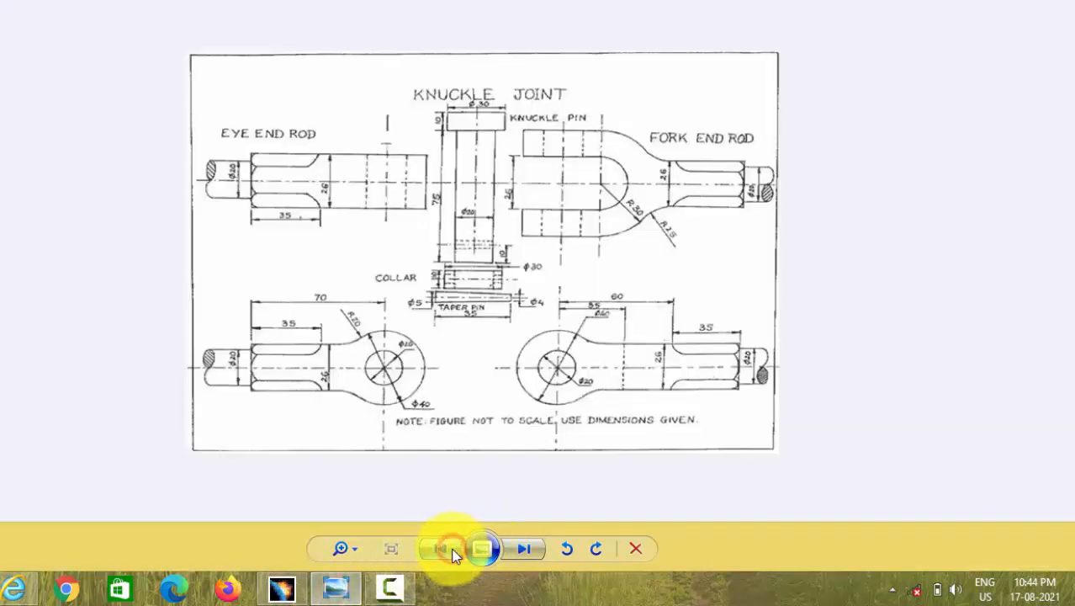